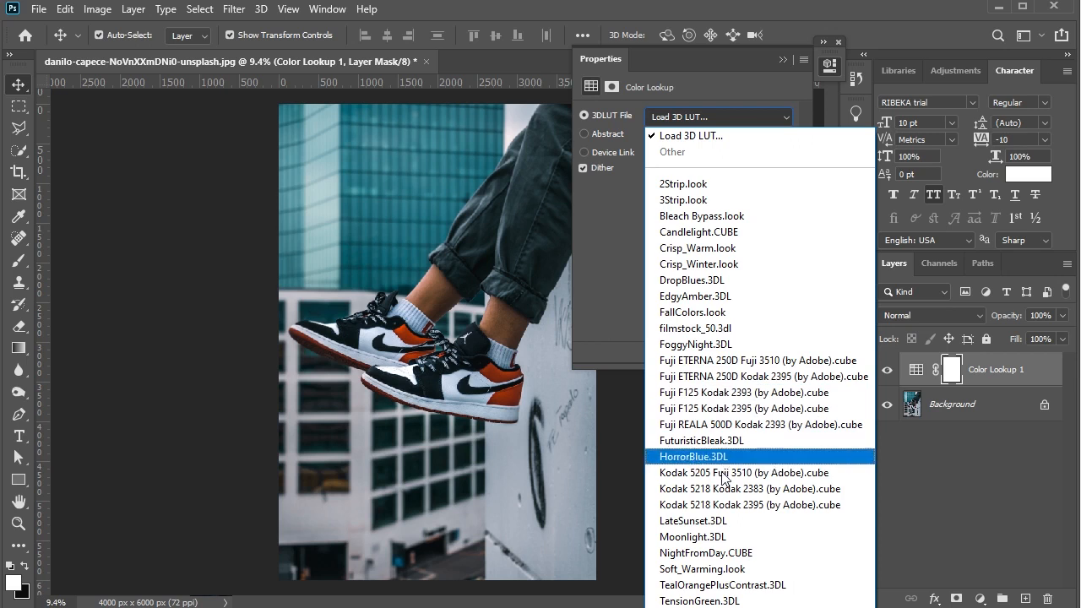
Load the Moonlight.3DL LUT into the Color Lookup adjustment, dock its collapsed properties panel and deselect the layer
{"action": "left_click", "coordinate": [727, 538]}
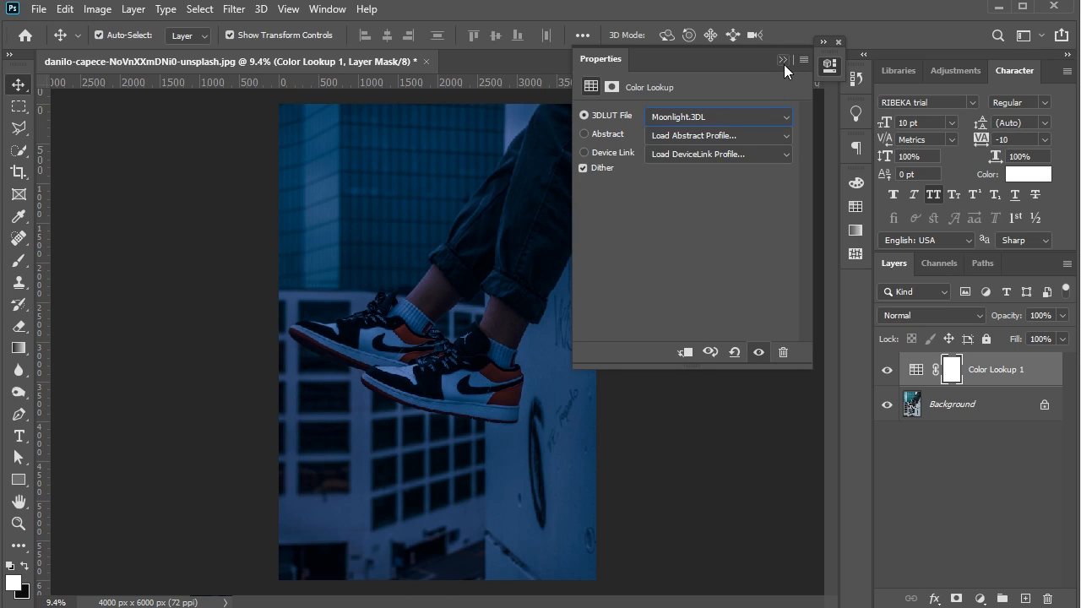
{"action": "left_click", "coordinate": [784, 59]}
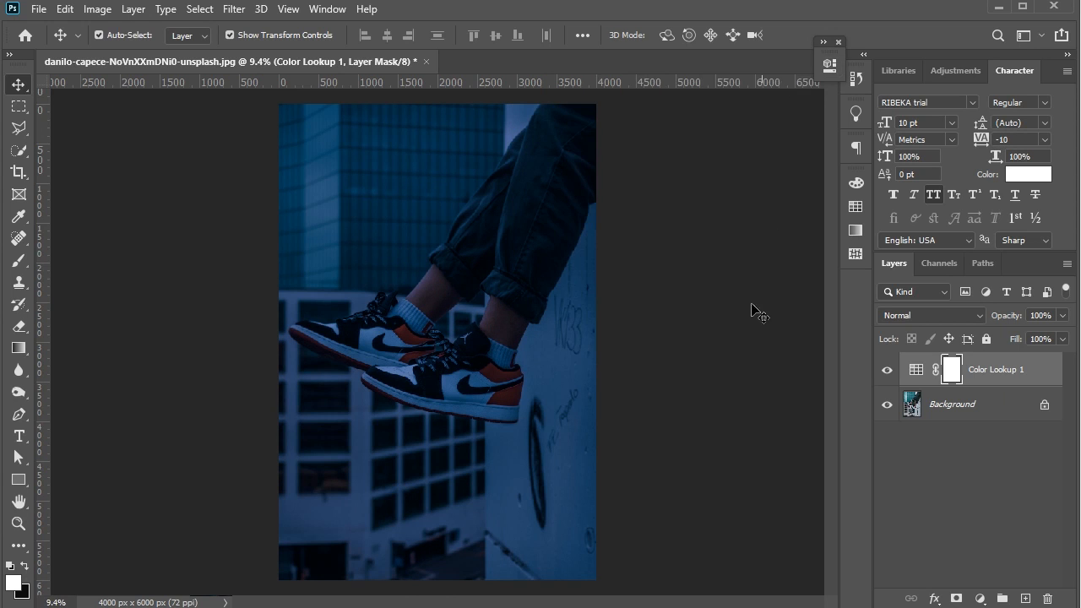
{"action": "left_click_drag", "start_coordinate": [833, 52], "coordinate": [862, 292]}
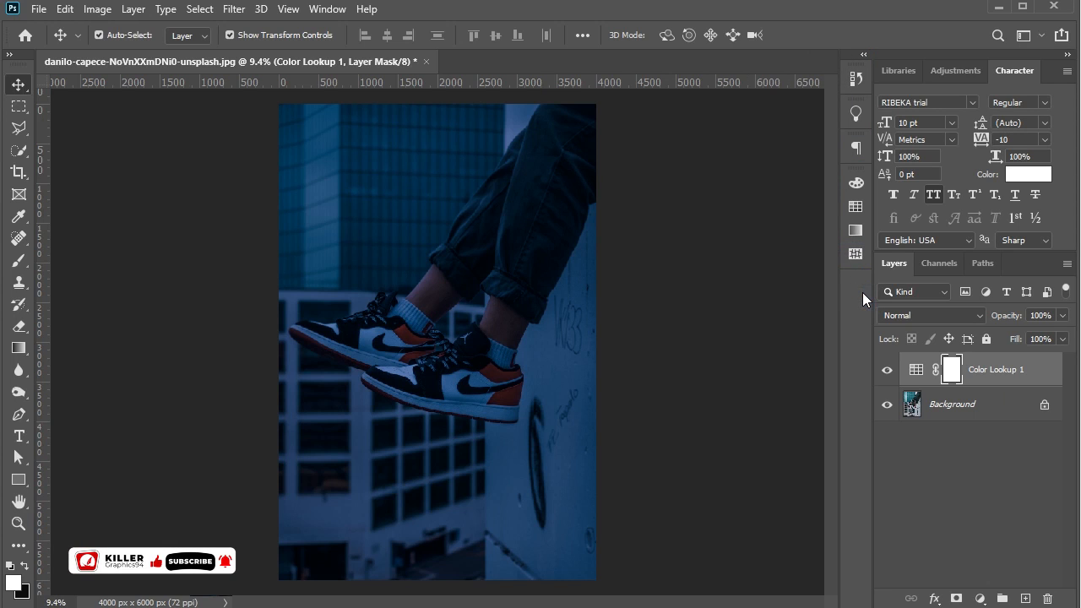
{"action": "left_click", "coordinate": [758, 335]}
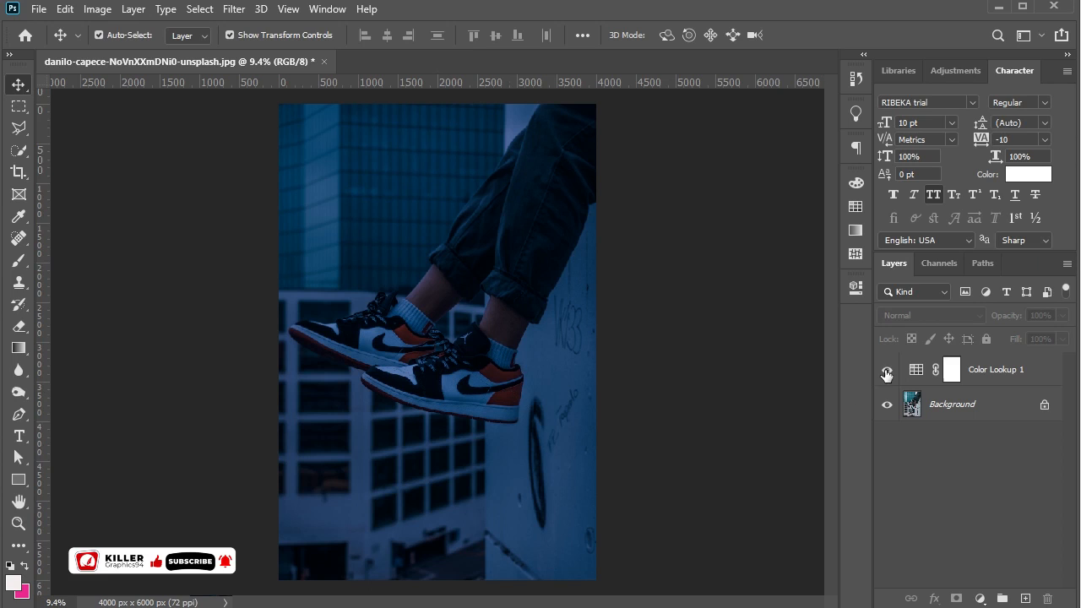
Add a Curves adjustment layer above the Color Lookup layer and lower the curve's midpoint very slightly
{"action": "left_click", "coordinate": [954, 68]}
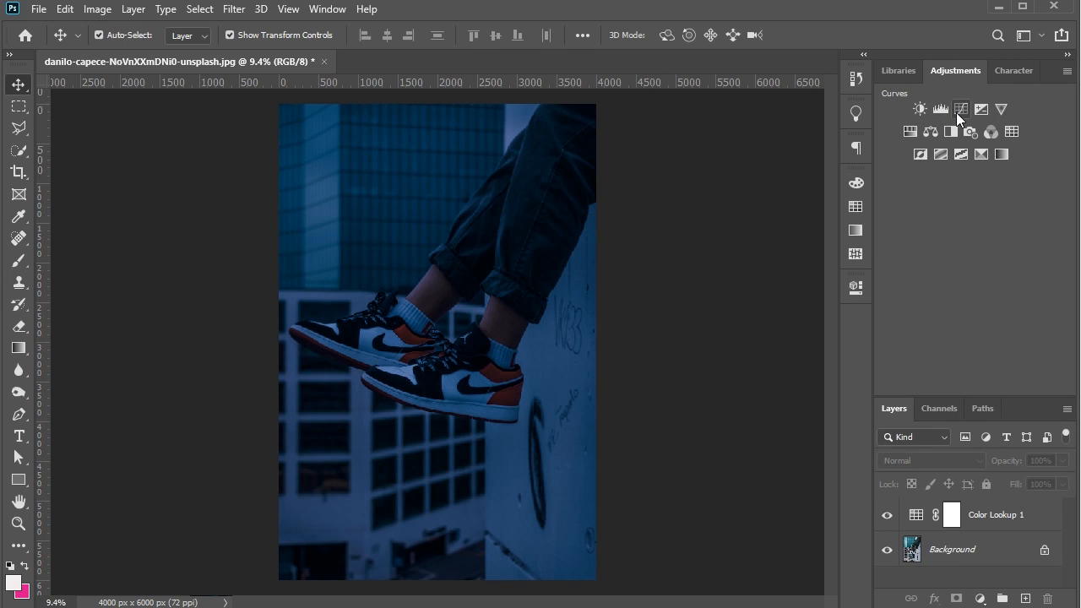
{"action": "left_click", "coordinate": [960, 109]}
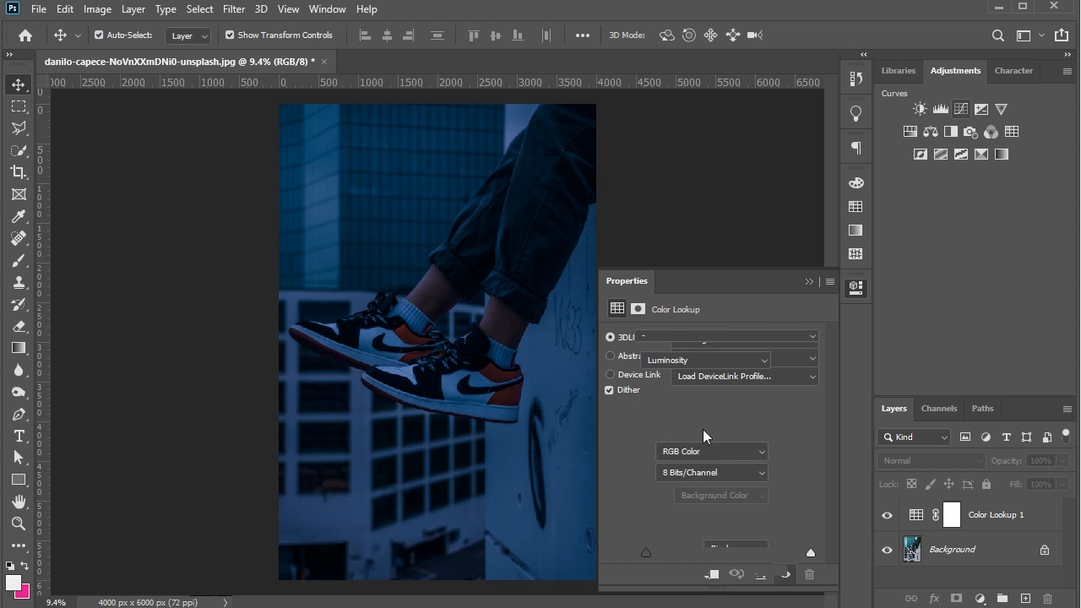
{"action": "left_click_drag", "start_coordinate": [726, 461], "coordinate": [727, 464]}
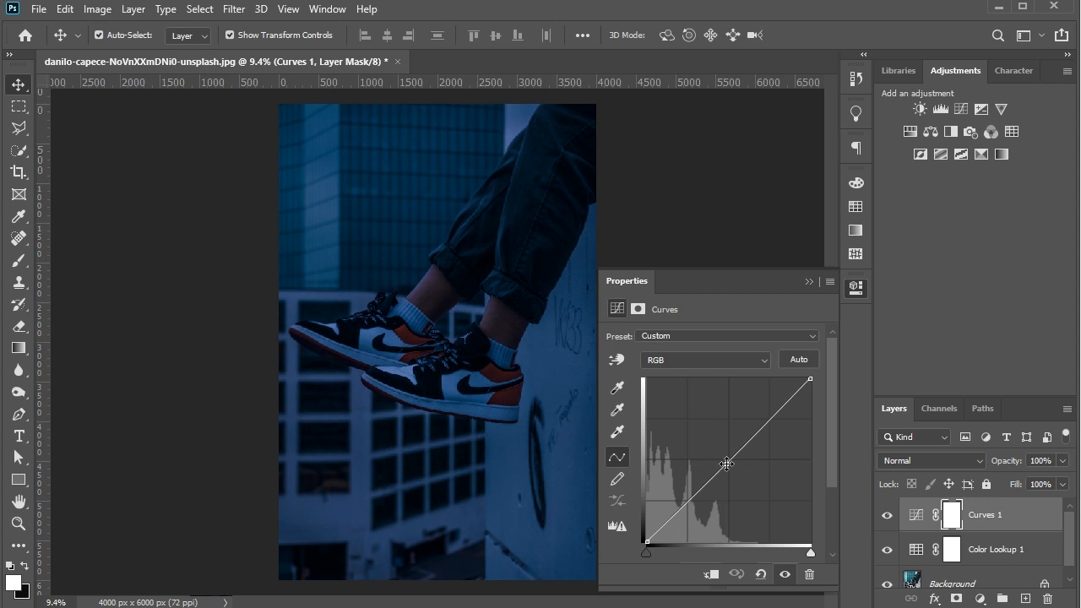
{"action": "left_click", "coordinate": [808, 282]}
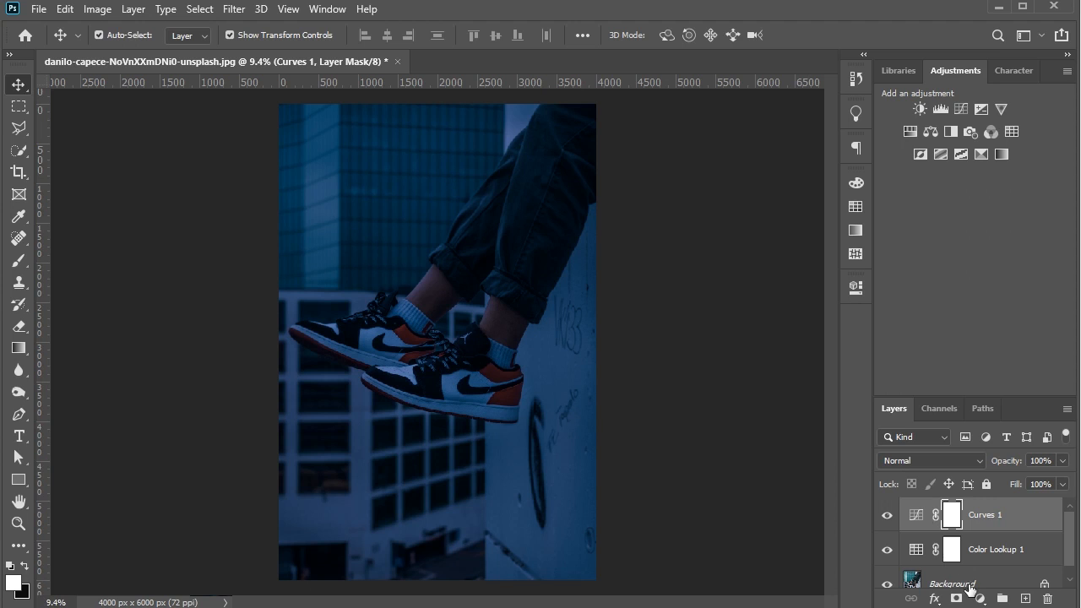
Add a Solid Color fill layer in pure white (ffffff) on top of the adjustment layers
{"action": "left_click", "coordinate": [979, 598]}
{"action": "left_click", "coordinate": [983, 297]}
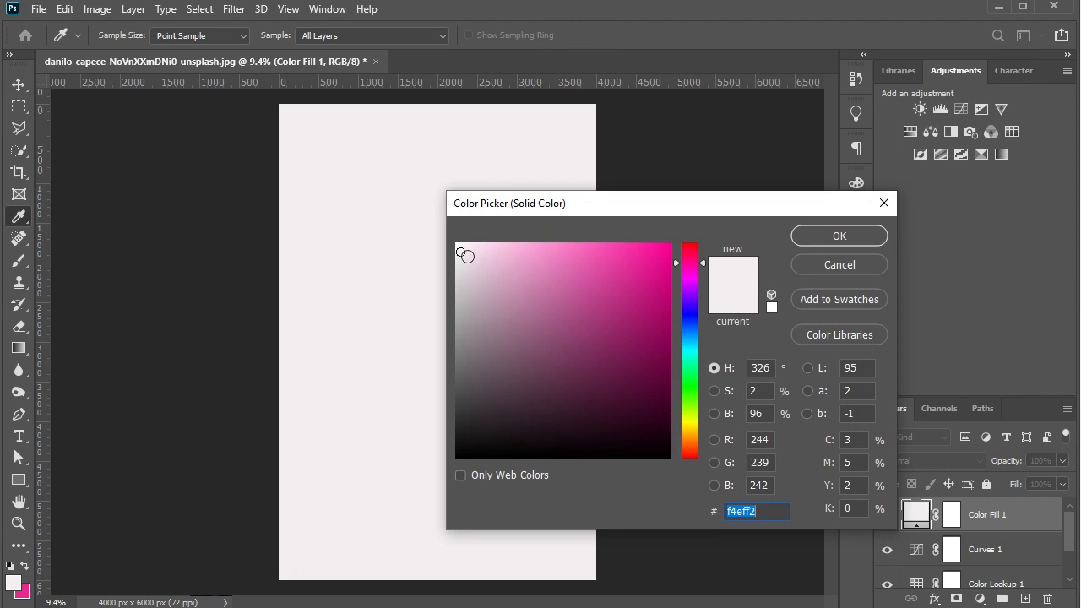
{"action": "left_click_drag", "start_coordinate": [461, 252], "coordinate": [448, 232]}
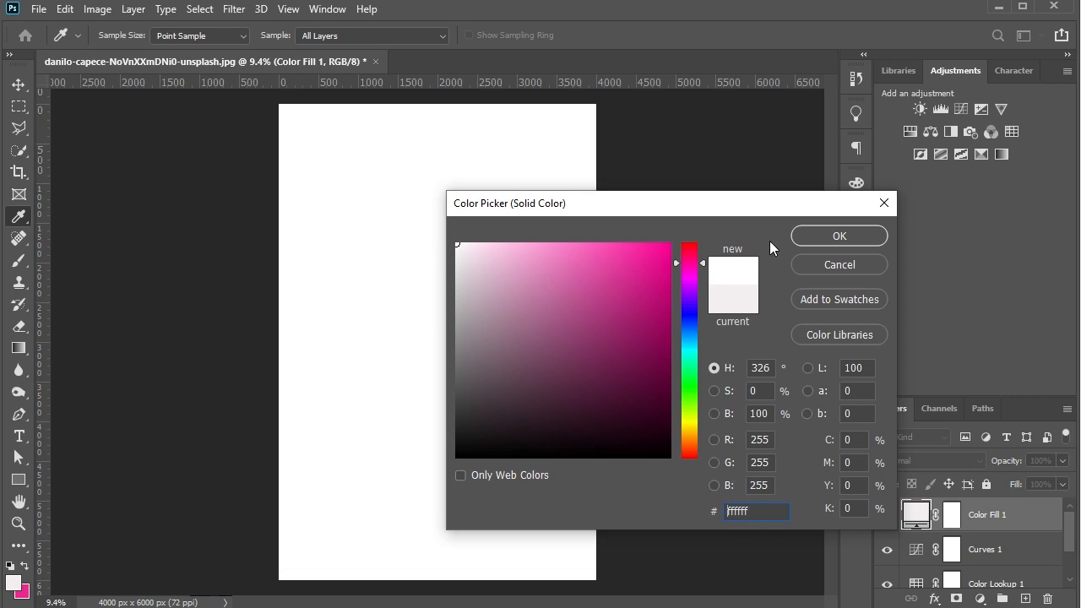
{"action": "left_click", "coordinate": [804, 236]}
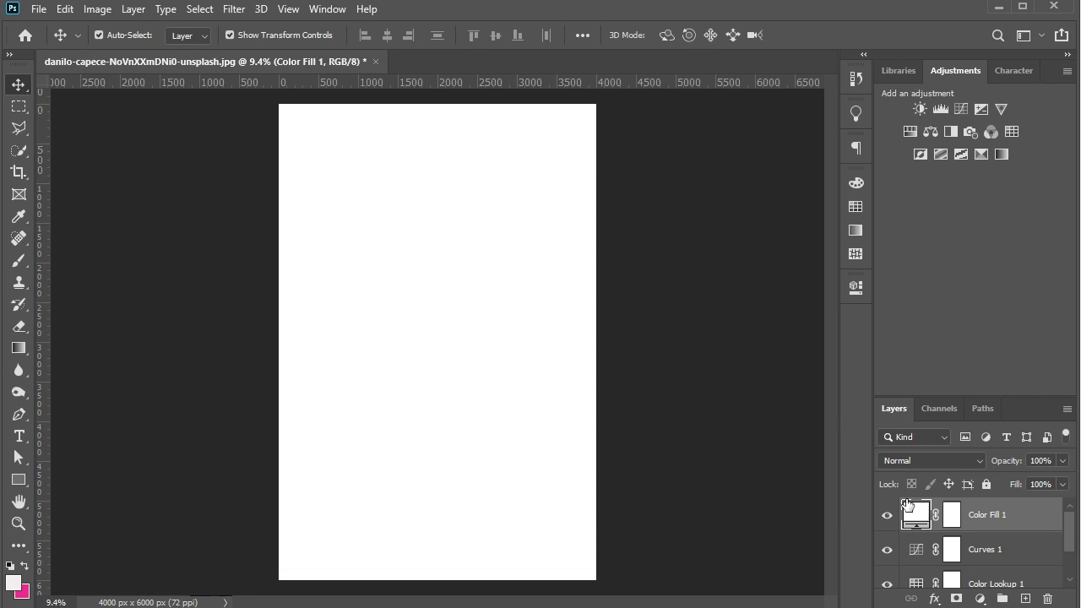
Invert the white Color Fill layer's mask to black so the fill is hidden
{"action": "key", "text": "ctrl+i"}
{"action": "left_click", "coordinate": [950, 517]}
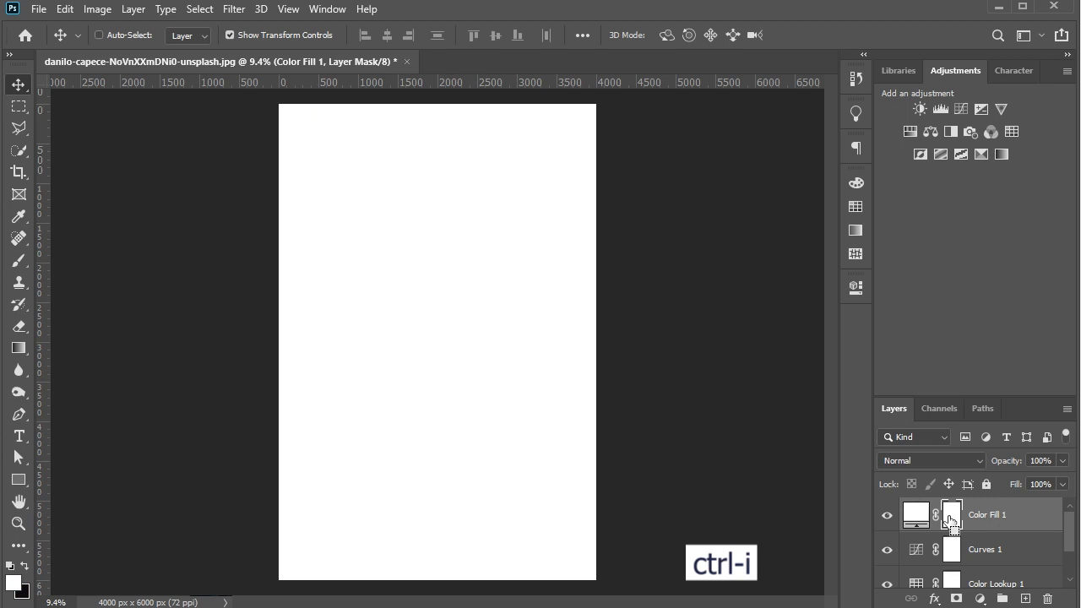
{"action": "key", "text": "ctrl+i"}
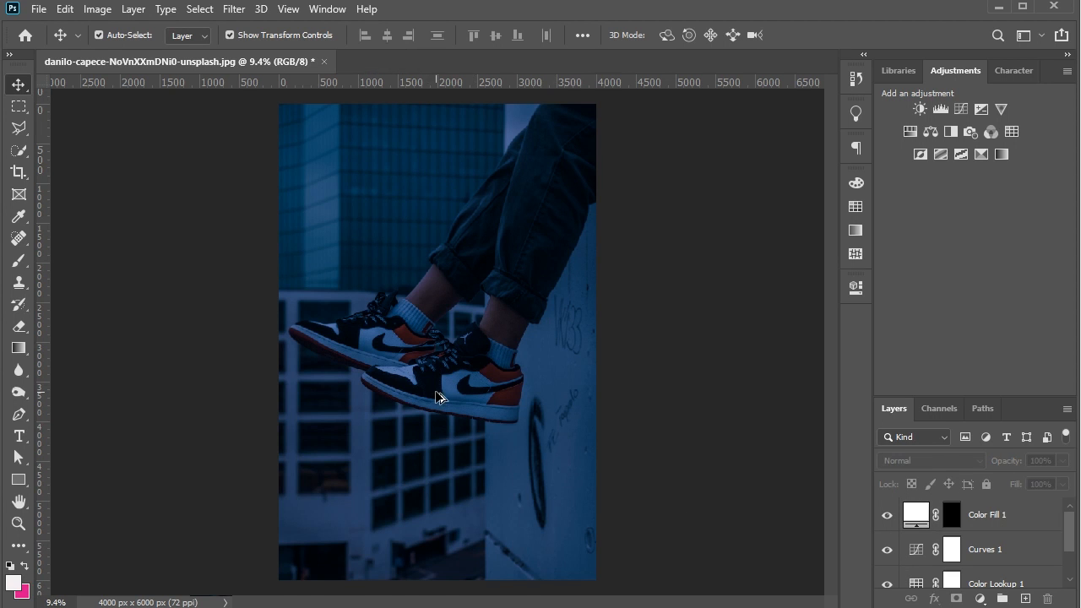
Trace the upper edge of the front shoe's swoosh with the Pen tool, from its pointed tip to the heel
{"action": "scroll", "coordinate": [436, 402], "scroll_direction": "up", "scroll_amount": 8}
{"action": "scroll", "coordinate": [447, 415], "scroll_direction": "up", "scroll_amount": 1}
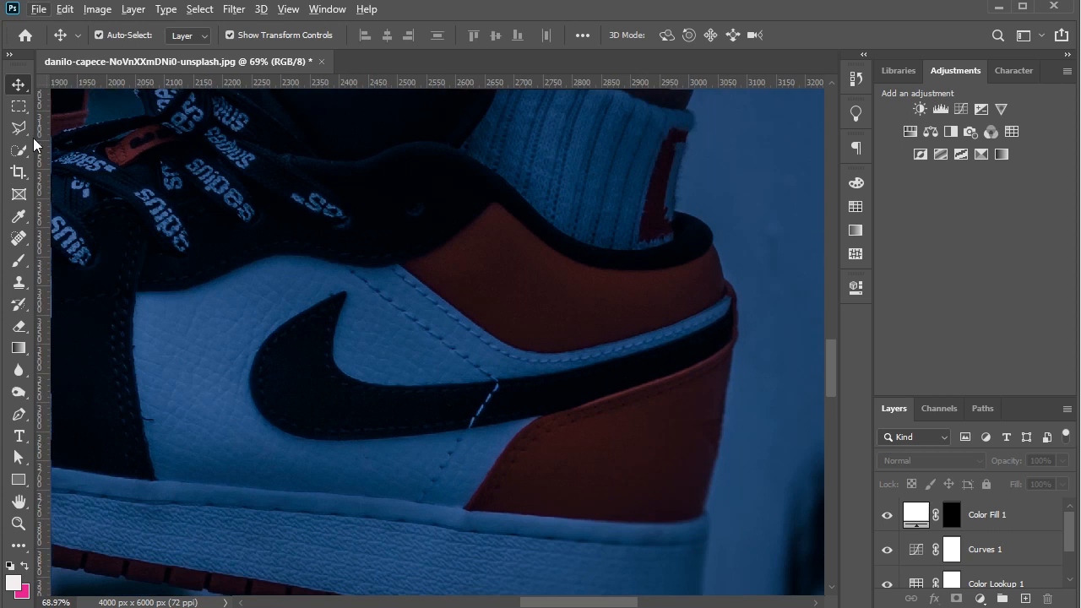
{"action": "left_click", "coordinate": [19, 414]}
{"action": "left_click", "coordinate": [348, 296]}
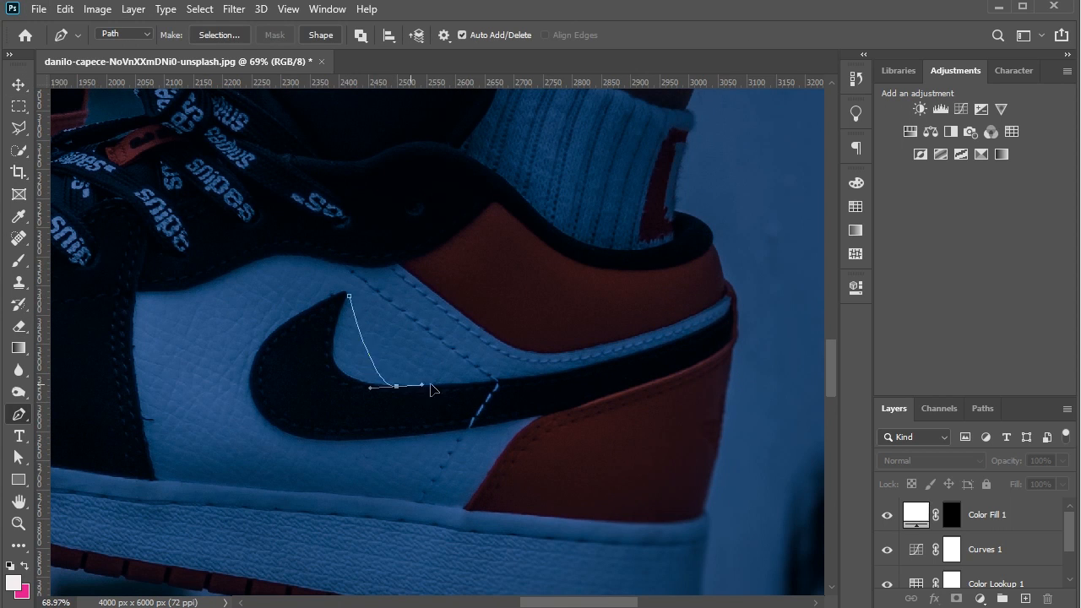
{"action": "left_click_drag", "start_coordinate": [431, 390], "coordinate": [503, 393]}
{"action": "left_click", "coordinate": [681, 341]}
{"action": "left_click_drag", "start_coordinate": [734, 299], "coordinate": [746, 254]}
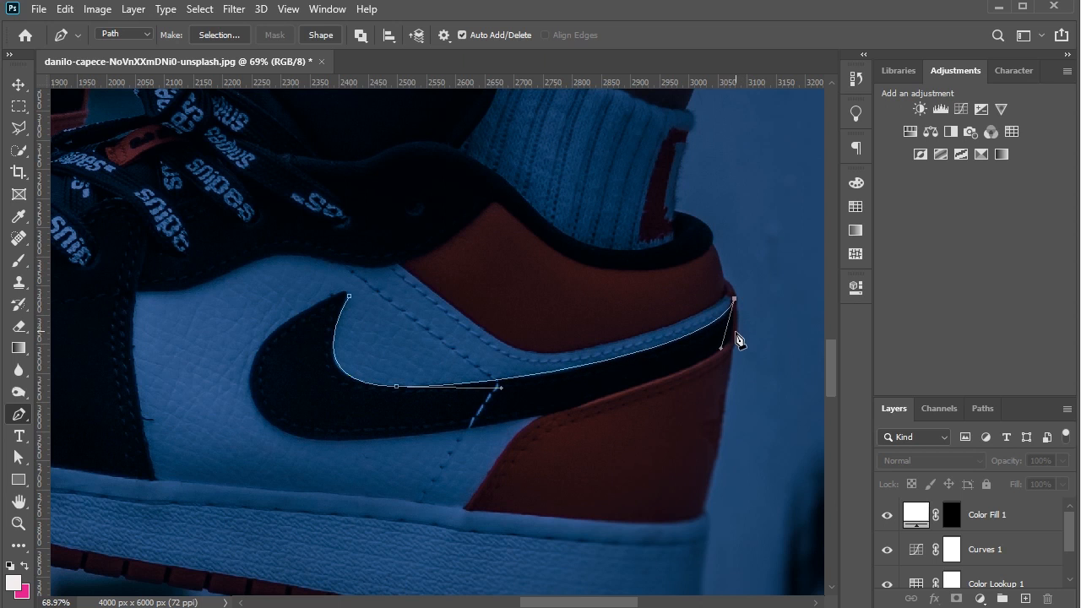
{"action": "left_click_drag", "start_coordinate": [540, 416], "coordinate": [379, 463]}
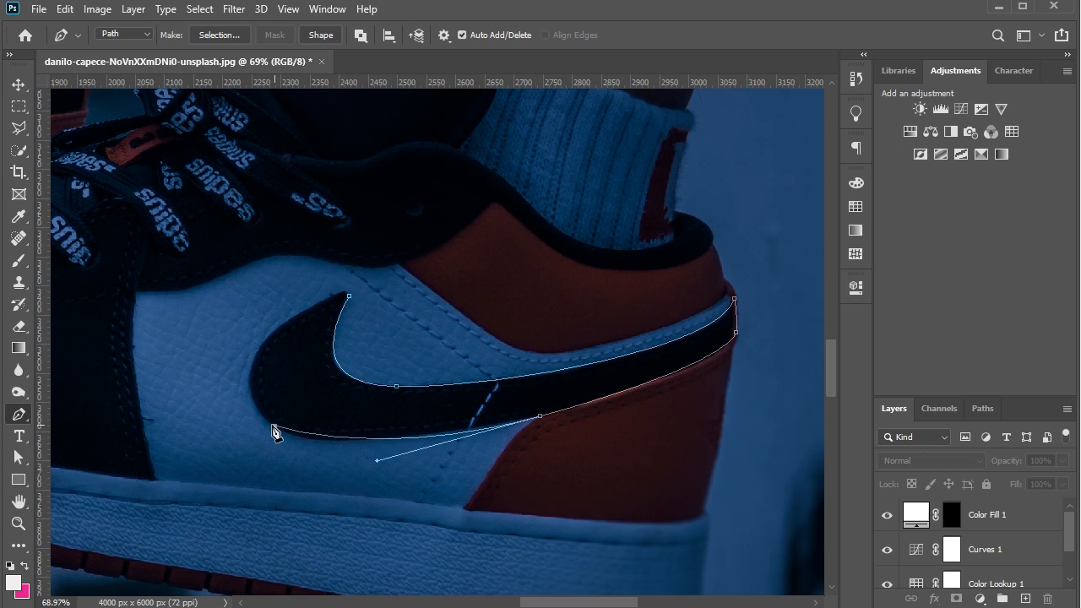
{"action": "left_click_drag", "start_coordinate": [250, 379], "coordinate": [272, 307]}
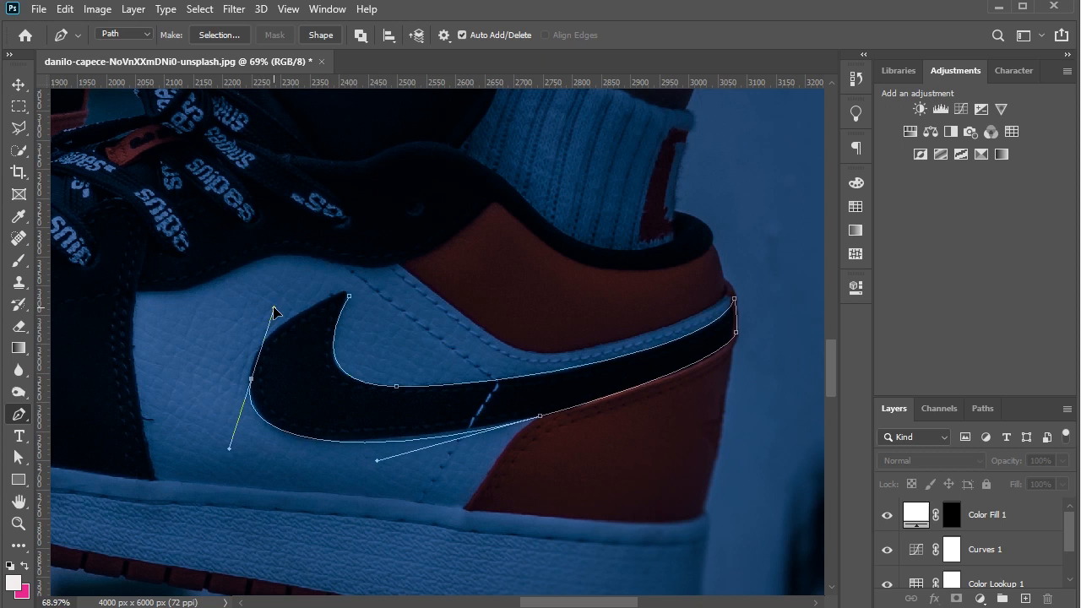
{"action": "left_click", "coordinate": [348, 297]}
{"action": "key", "text": "ctrl+z"}
{"action": "key", "text": "ctrl+z"}
{"action": "key", "text": "ctrl+z"}
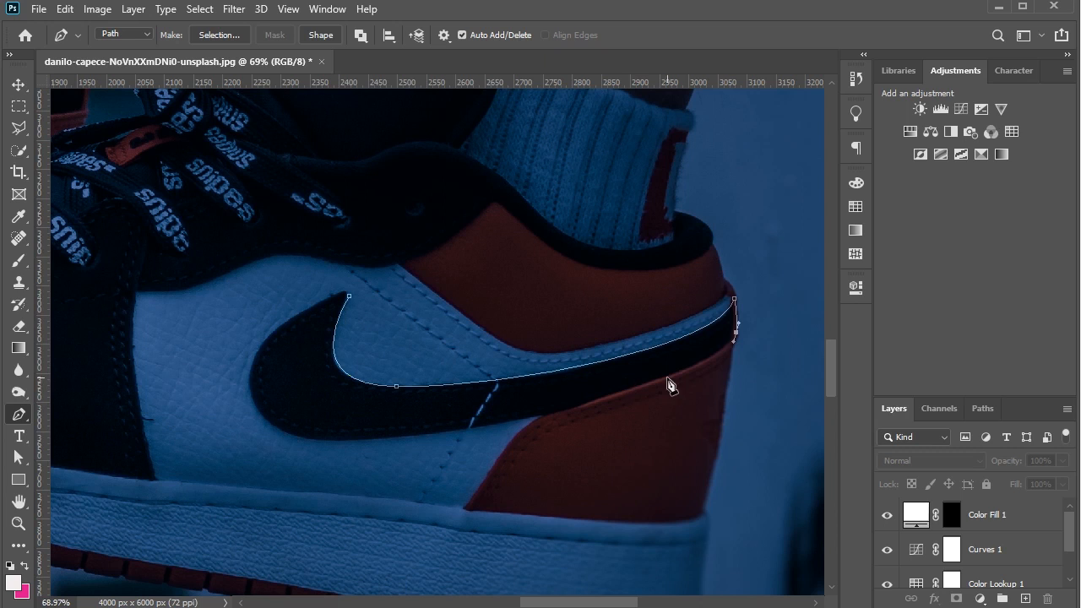
Close the pen path along the swoosh's lower edge and rounded front, and convert it to a new anti-aliased selection with 0 px feather
{"action": "left_click", "coordinate": [542, 415]}
{"action": "left_click_drag", "start_coordinate": [299, 438], "coordinate": [235, 423]}
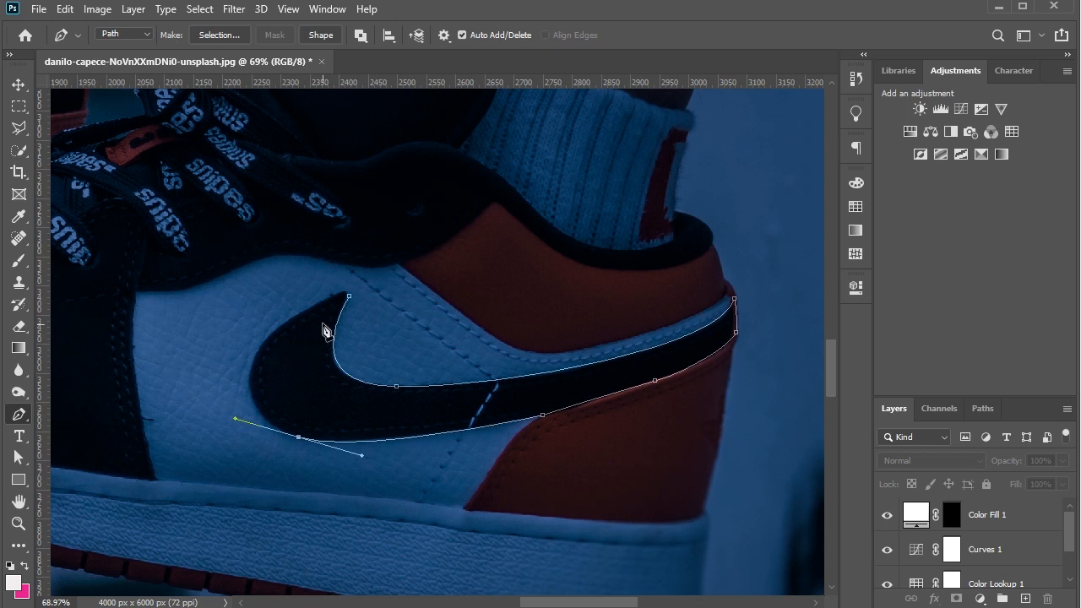
{"action": "left_click_drag", "start_coordinate": [289, 323], "coordinate": [344, 294]}
{"action": "right_click", "coordinate": [527, 386]}
{"action": "left_click", "coordinate": [574, 149]}
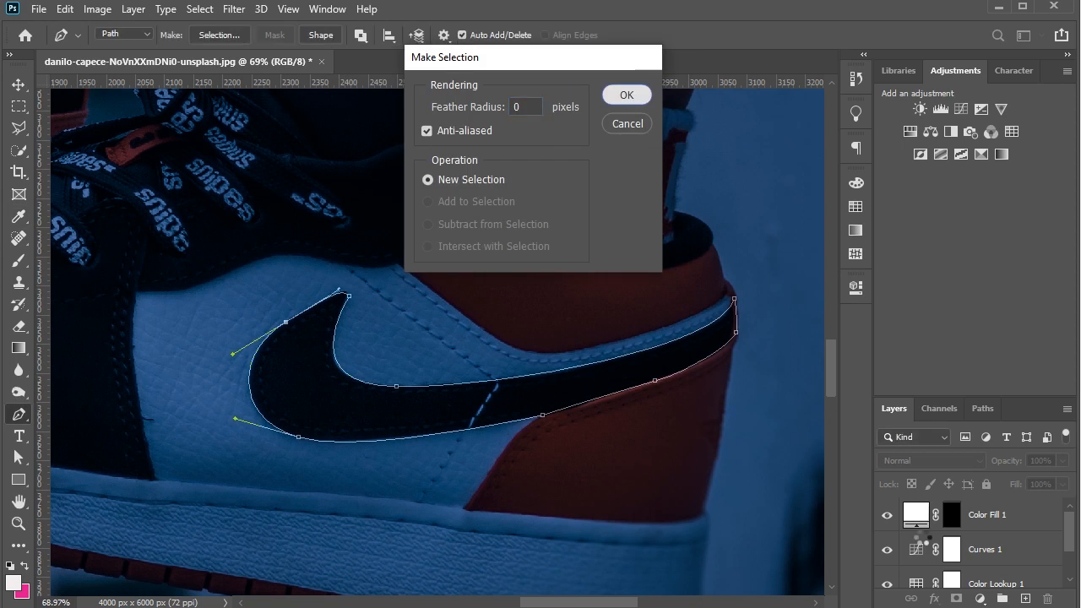
{"action": "key", "text": "Return"}
Paint the selected swoosh white on the Color Fill 1 mask with a brush enlarged to 300 px, and clear the selection
{"action": "key", "text": "b"}
{"action": "mouse_move", "coordinate": [340, 299]}
{"action": "left_mouse_down"}
{"action": "mouse_move", "coordinate": [258, 398]}
{"action": "mouse_move", "coordinate": [294, 390]}
{"action": "mouse_move", "coordinate": [459, 425]}
{"action": "left_mouse_up"}
{"action": "key", "text": "]"}
{"action": "key", "text": "]"}
{"action": "key", "text": "]"}
{"action": "key", "text": "]"}
{"action": "key", "text": "]"}
{"action": "key", "text": "]"}
{"action": "key", "text": "]"}
{"action": "key", "text": "]"}
{"action": "key", "text": "]"}
{"action": "key", "text": "]"}
{"action": "left_click_drag", "start_coordinate": [349, 398], "coordinate": [374, 348]}
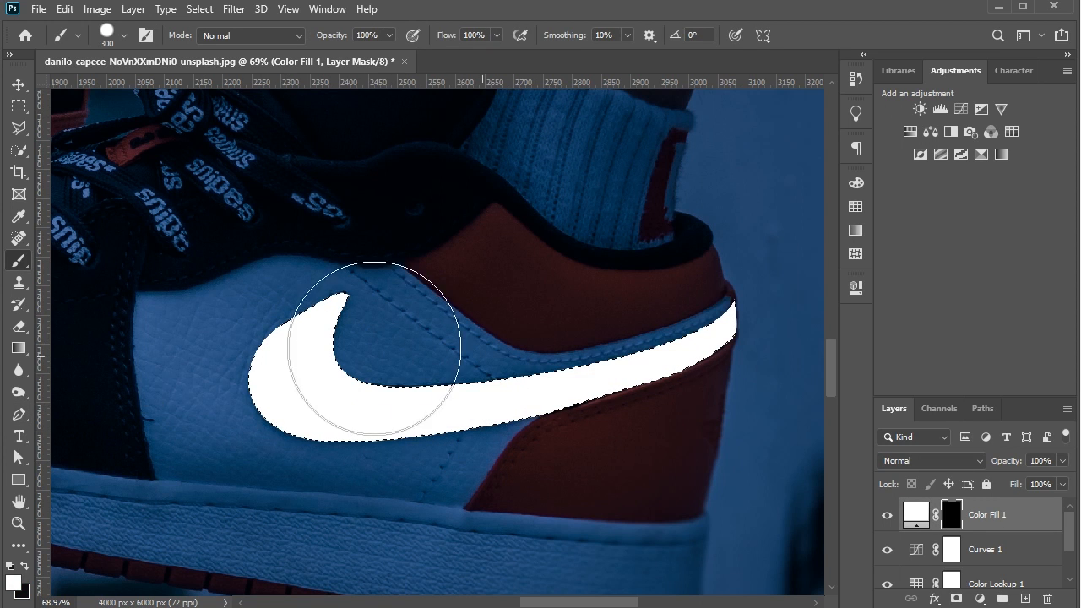
{"action": "left_click", "coordinate": [21, 107]}
{"action": "left_click", "coordinate": [555, 181]}
Start a curved Pen path at the front shoe's toe, following the upper edge of the white midsole rim
{"action": "scroll", "coordinate": [555, 181], "scroll_direction": "left", "scroll_amount": 2}
{"action": "scroll", "coordinate": [555, 181], "scroll_direction": "down", "scroll_amount": 3}
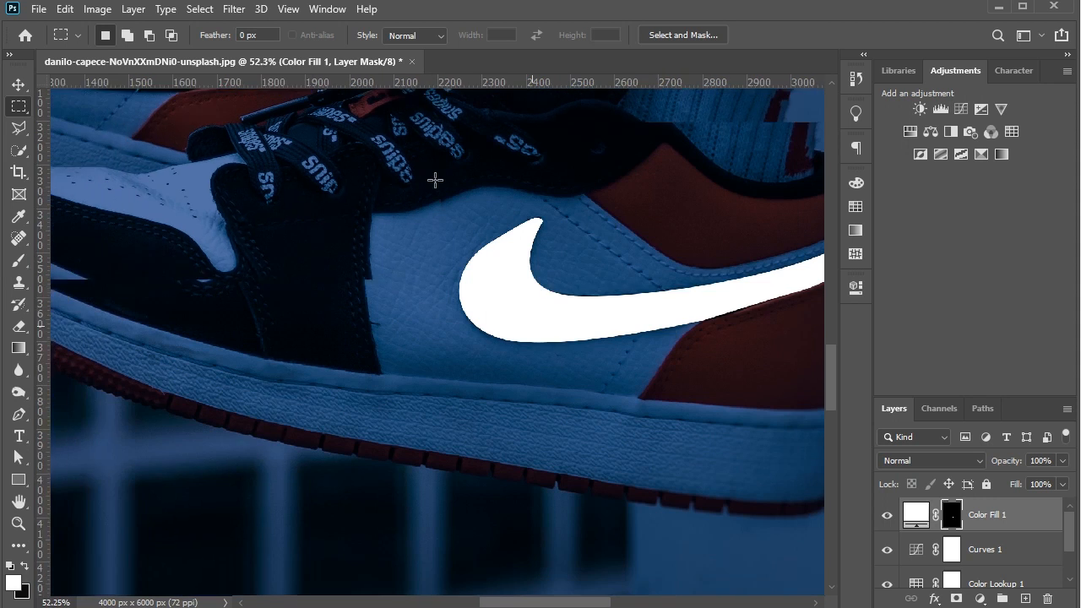
{"action": "scroll", "coordinate": [435, 179], "scroll_direction": "down", "scroll_amount": 2}
{"action": "scroll", "coordinate": [164, 149], "scroll_direction": "left", "scroll_amount": 3}
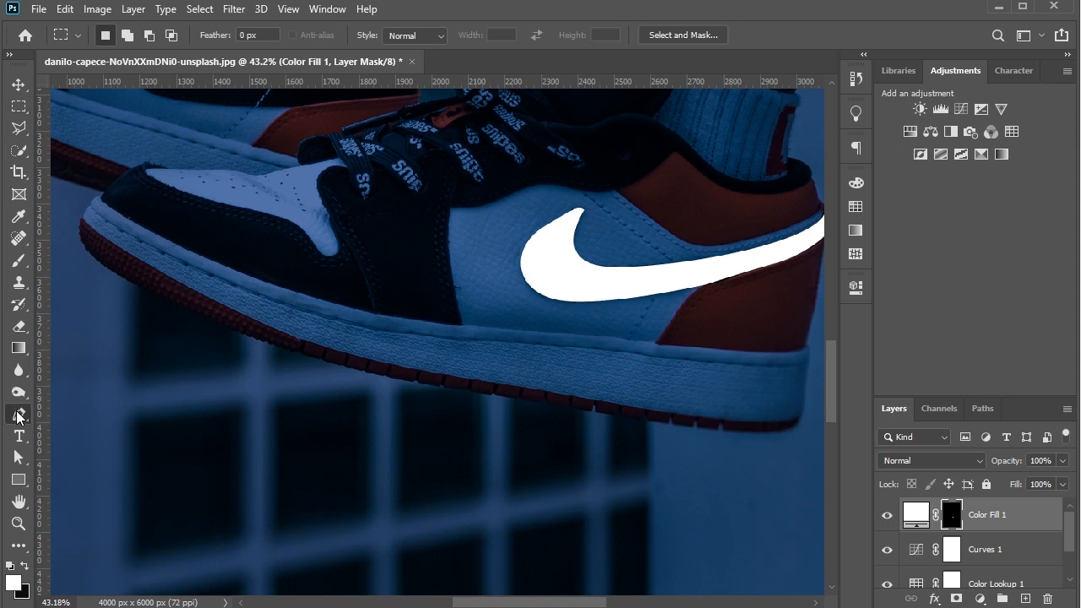
{"action": "left_click", "coordinate": [19, 415]}
{"action": "scroll", "coordinate": [71, 189], "scroll_direction": "up", "scroll_amount": 5}
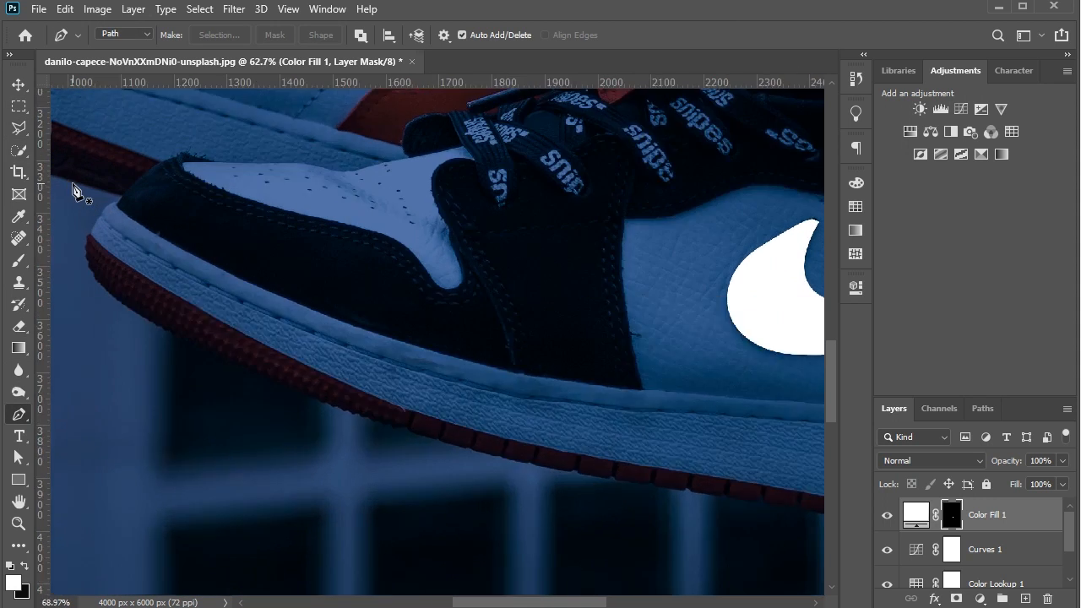
{"action": "scroll", "coordinate": [159, 235], "scroll_direction": "down", "scroll_amount": 2}
{"action": "scroll", "coordinate": [160, 229], "scroll_direction": "up", "scroll_amount": 1}
{"action": "left_click", "coordinate": [160, 223]}
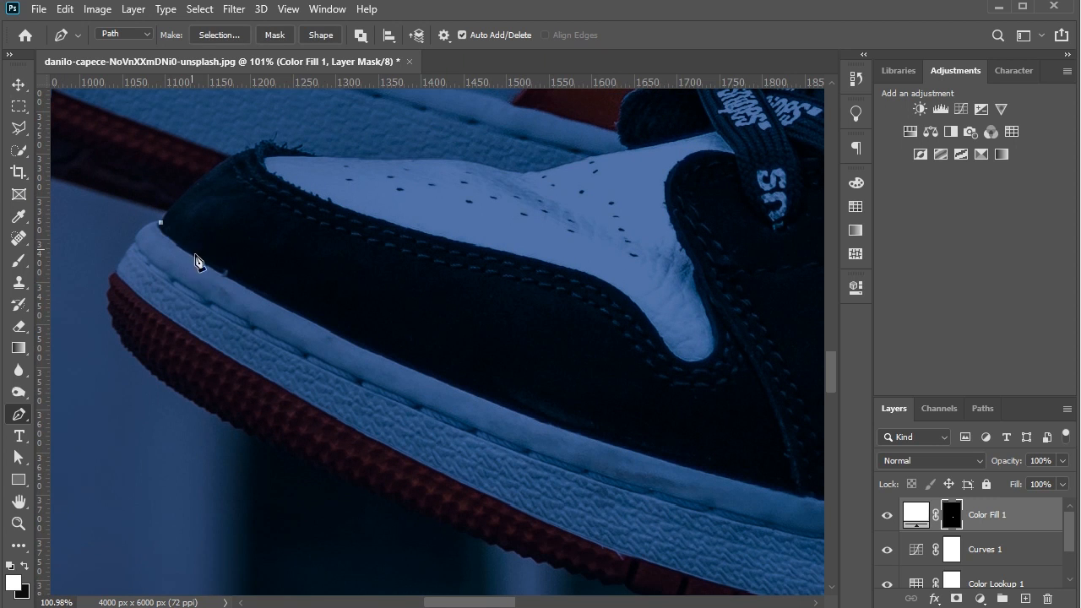
{"action": "left_click_drag", "start_coordinate": [249, 302], "coordinate": [269, 308]}
{"action": "key", "text": "ctrl+z"}
{"action": "left_click_drag", "start_coordinate": [348, 341], "coordinate": [554, 445]}
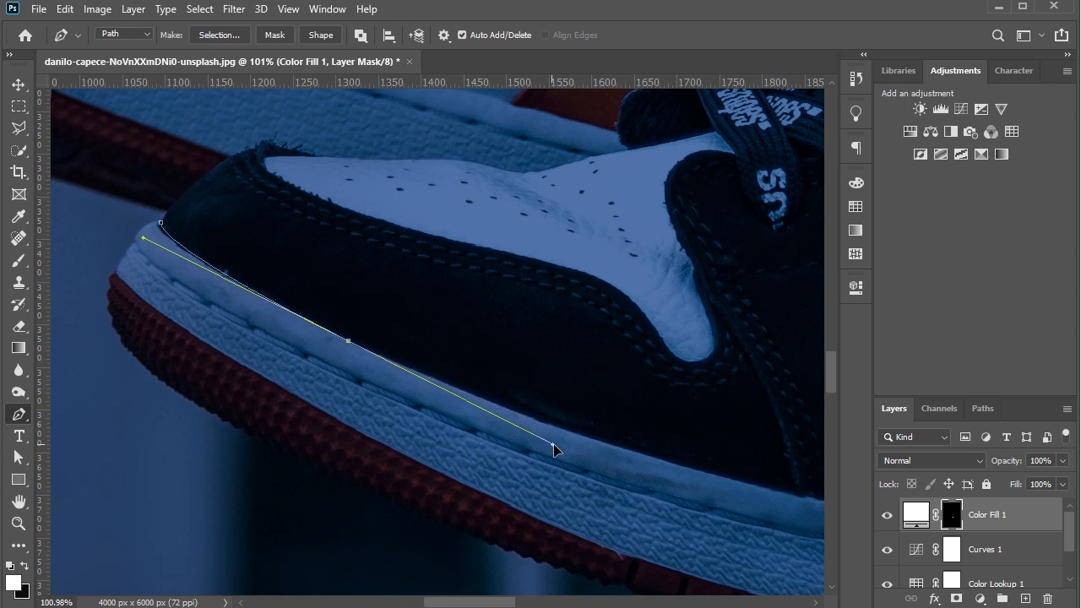
{"action": "left_click", "coordinate": [555, 445]}
Continue the Pen path along the midsole's upper edge, below the swoosh and up to the heel
{"action": "scroll", "coordinate": [434, 366], "scroll_direction": "down", "scroll_amount": 3}
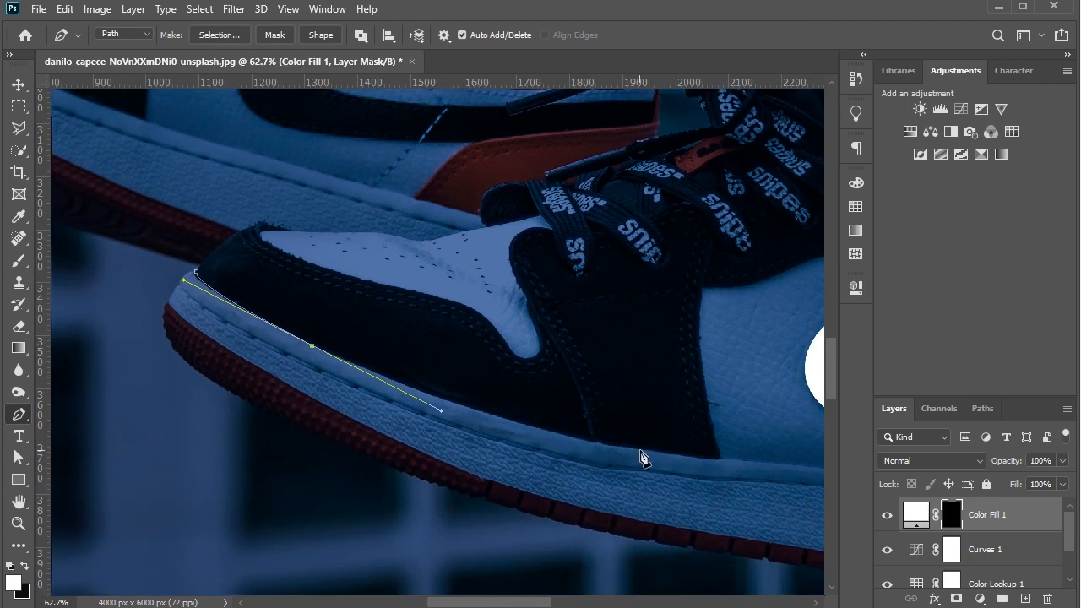
{"action": "left_click", "coordinate": [642, 449]}
{"action": "scroll", "coordinate": [640, 448], "scroll_direction": "right", "scroll_amount": 5}
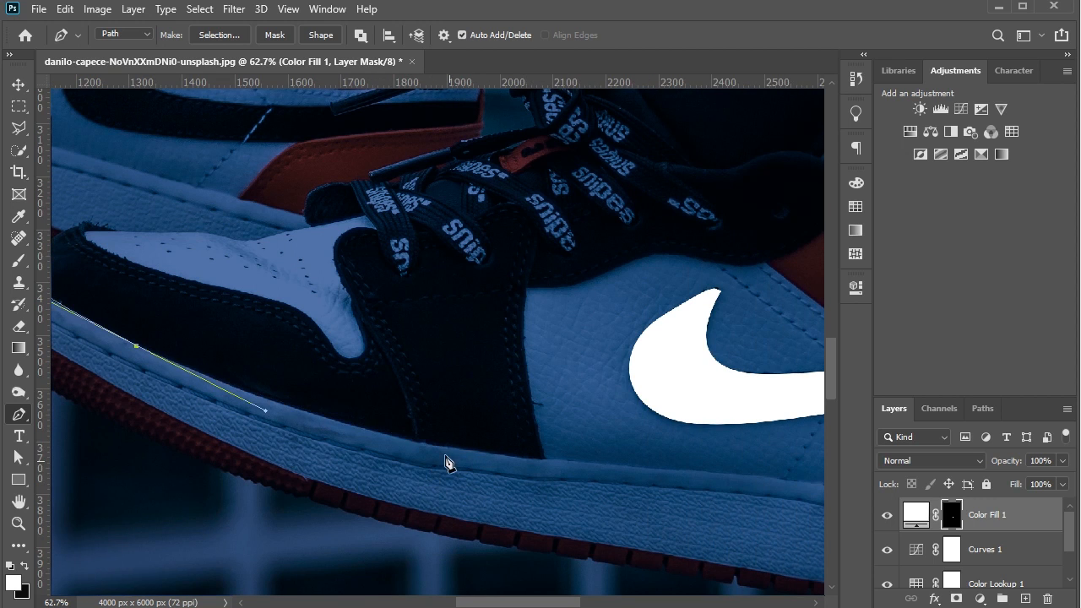
{"action": "key", "text": "ctrl+z"}
{"action": "scroll", "coordinate": [608, 477], "scroll_direction": "right", "scroll_amount": 2}
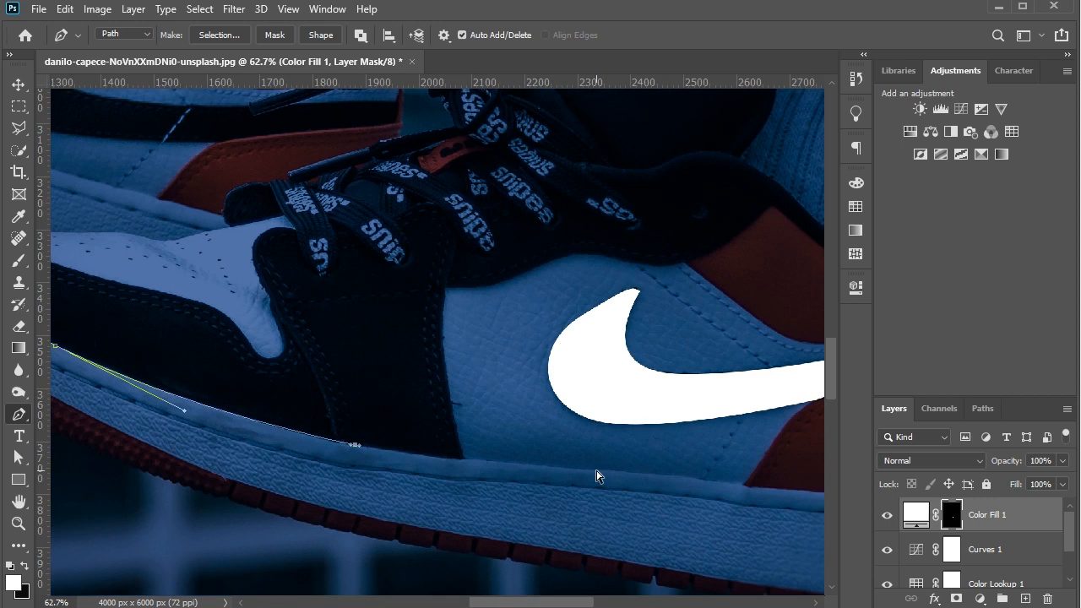
{"action": "scroll", "coordinate": [596, 475], "scroll_direction": "right", "scroll_amount": 2}
{"action": "left_click", "coordinate": [402, 460]}
{"action": "scroll", "coordinate": [676, 494], "scroll_direction": "right", "scroll_amount": 1}
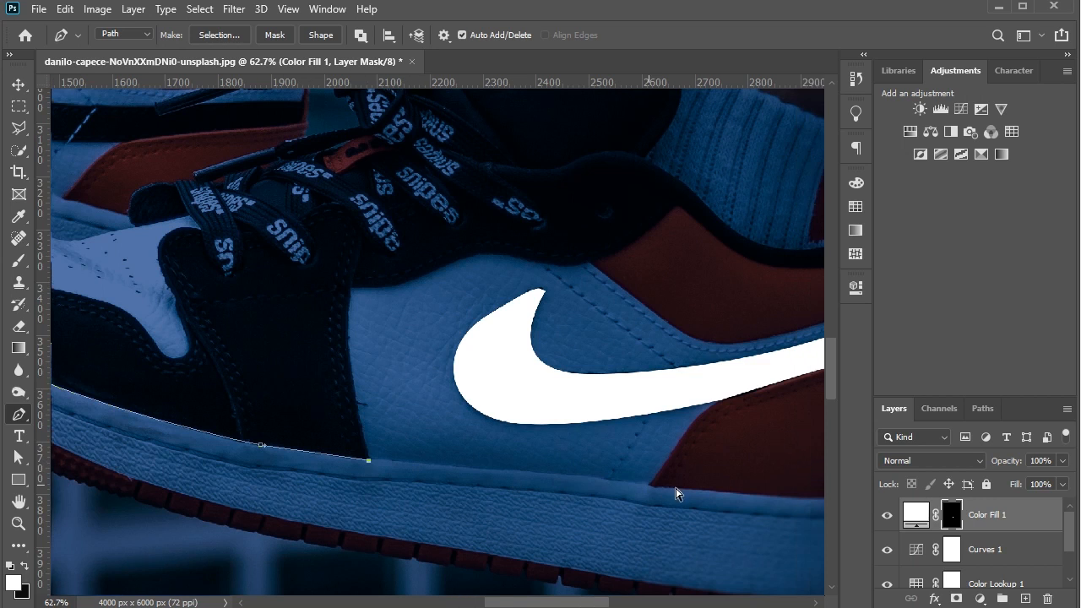
{"action": "scroll", "coordinate": [675, 494], "scroll_direction": "right", "scroll_amount": 1}
{"action": "left_click_drag", "start_coordinate": [610, 485], "coordinate": [719, 467]}
{"action": "scroll", "coordinate": [659, 502], "scroll_direction": "right", "scroll_amount": 3}
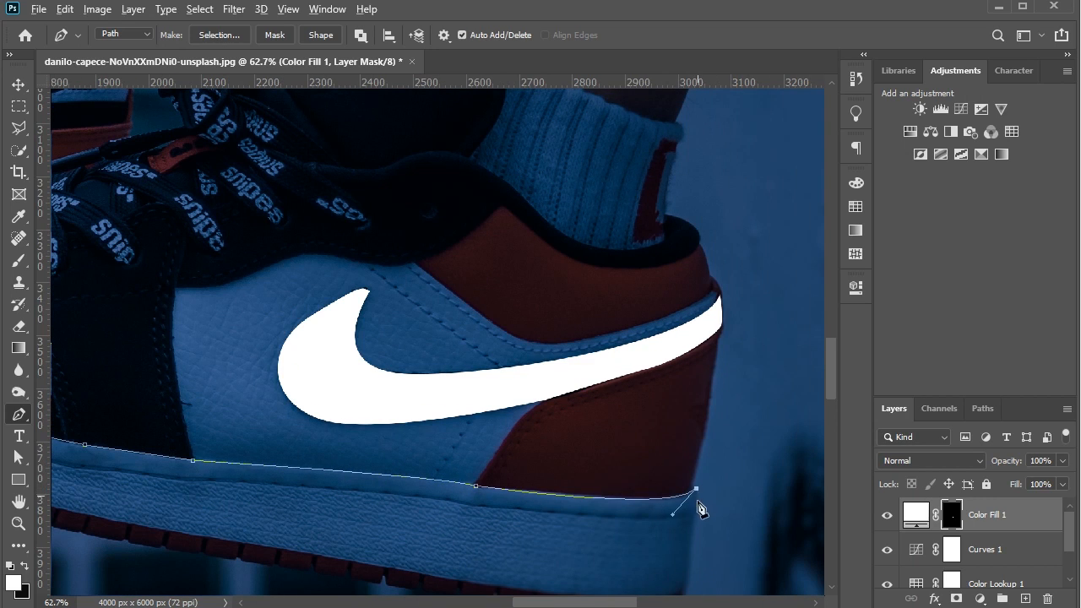
Trace the lower edge of the front shoe's midsole rim from heel back to toe with curved Pen anchors and close the path
{"action": "scroll", "coordinate": [350, 494], "scroll_direction": "left", "scroll_amount": 2}
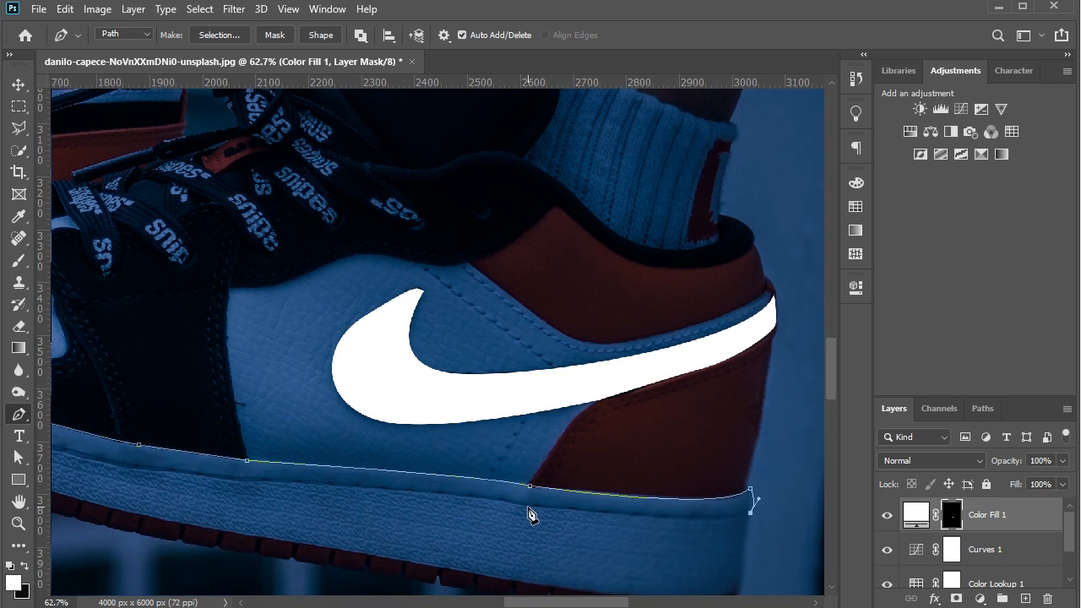
{"action": "left_click_drag", "start_coordinate": [628, 515], "coordinate": [686, 525]}
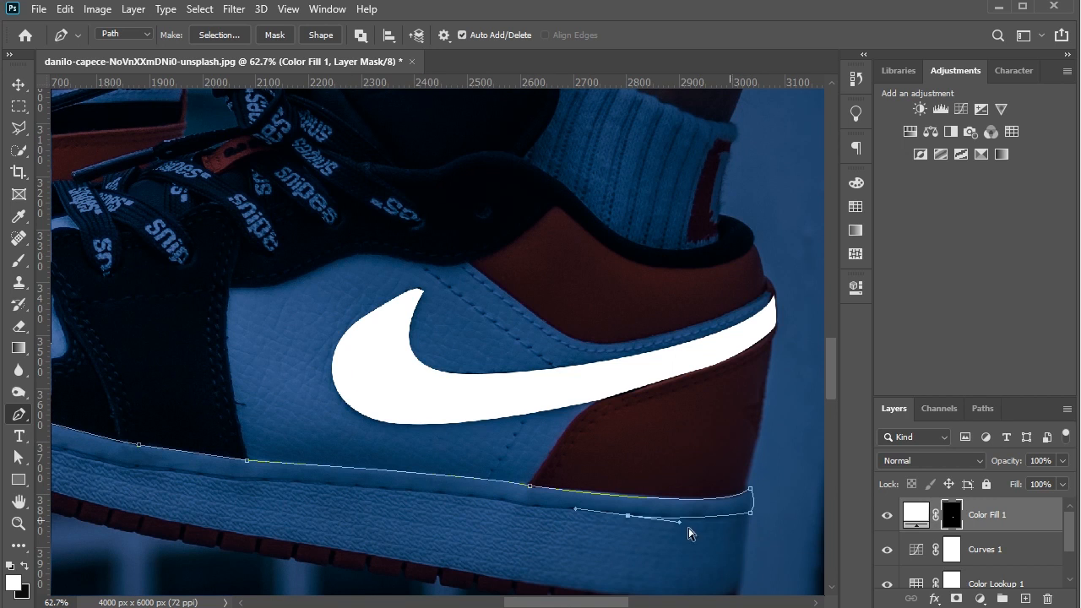
{"action": "scroll", "coordinate": [524, 507], "scroll_direction": "left", "scroll_amount": 3}
{"action": "left_click_drag", "start_coordinate": [329, 482], "coordinate": [221, 489]}
{"action": "scroll", "coordinate": [284, 478], "scroll_direction": "left", "scroll_amount": 4}
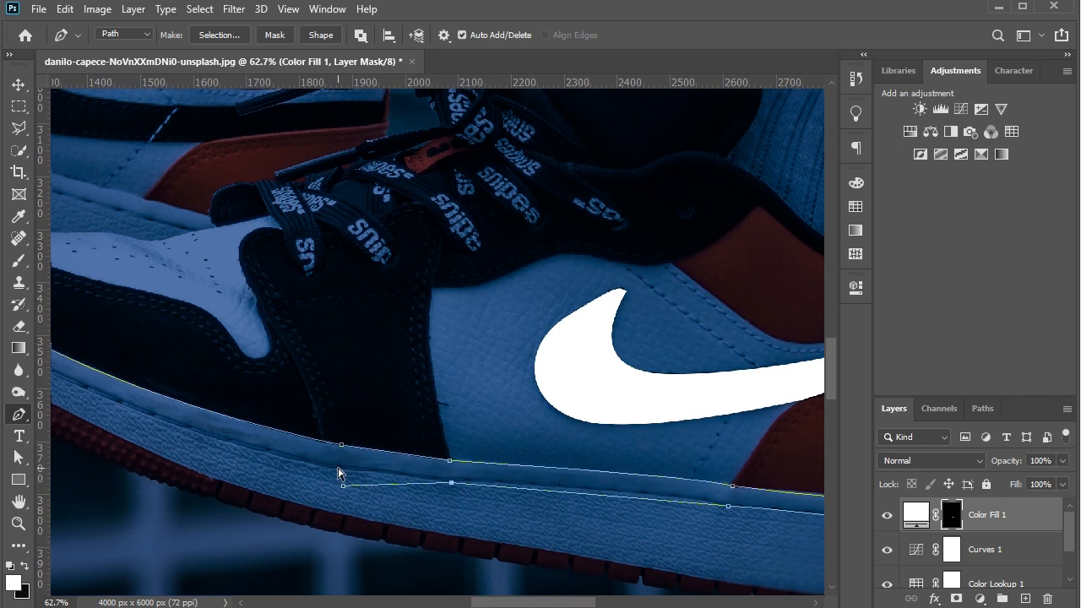
{"action": "left_click_drag", "start_coordinate": [333, 467], "coordinate": [304, 470]}
{"action": "scroll", "coordinate": [304, 470], "scroll_direction": "left", "scroll_amount": 6}
{"action": "left_click_drag", "start_coordinate": [209, 356], "coordinate": [157, 323]}
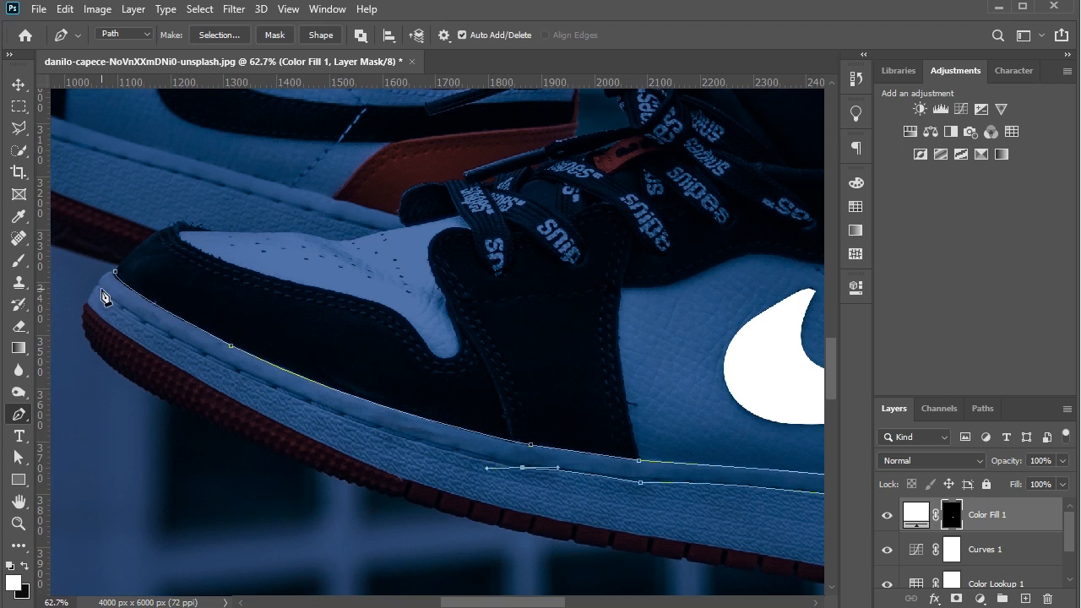
{"action": "left_click_drag", "start_coordinate": [99, 288], "coordinate": [47, 221]}
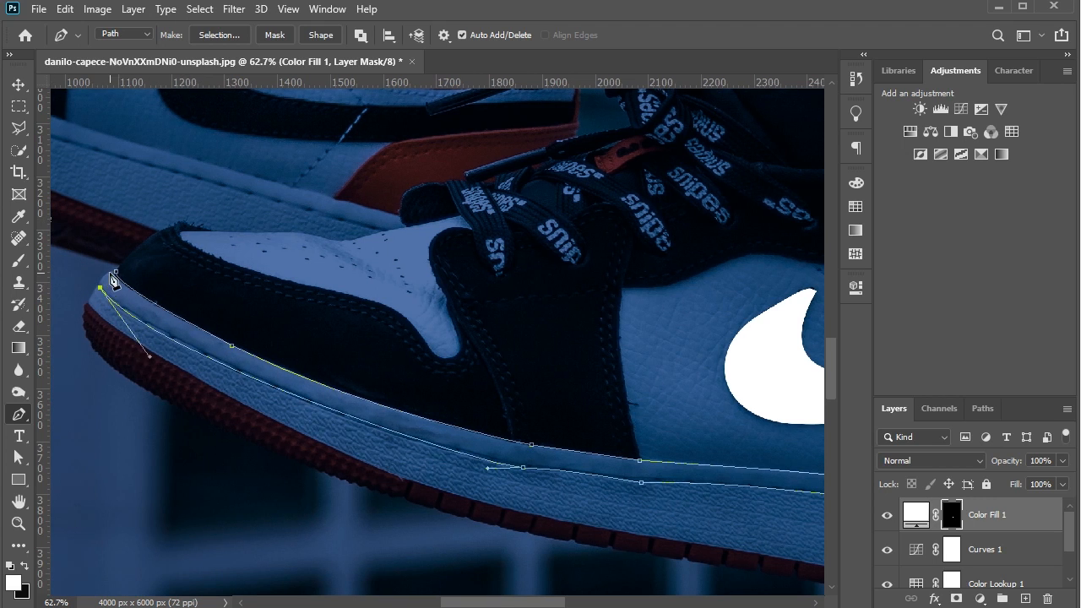
Convert the closed midsole rim path on the front shoe to a selection
{"action": "scroll", "coordinate": [236, 286], "scroll_direction": "down", "scroll_amount": 3}
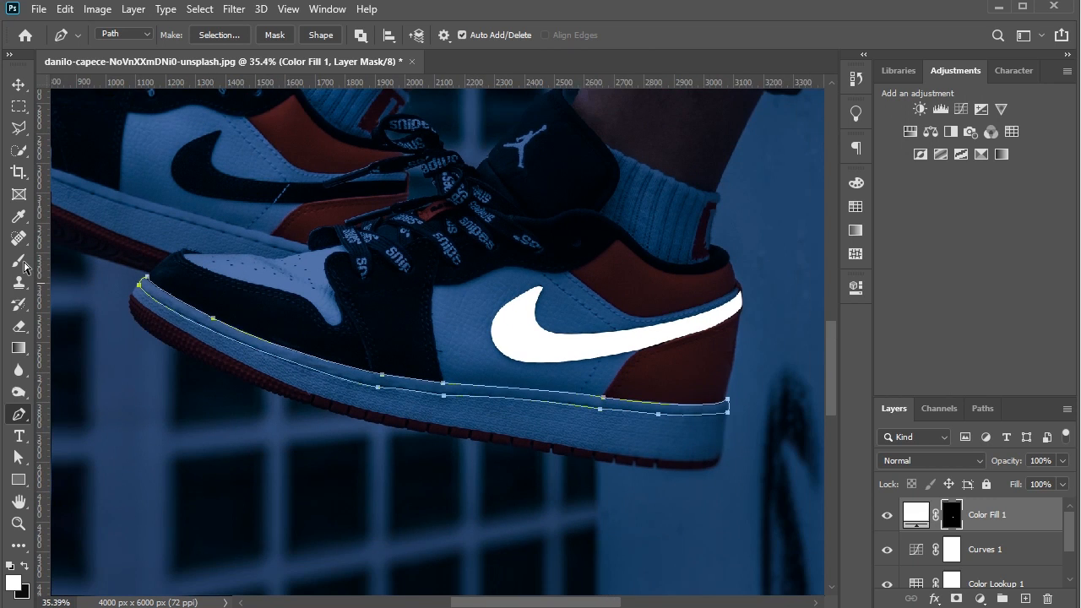
{"action": "right_click", "coordinate": [240, 350]}
{"action": "left_click", "coordinate": [307, 43]}
{"action": "left_click", "coordinate": [627, 94]}
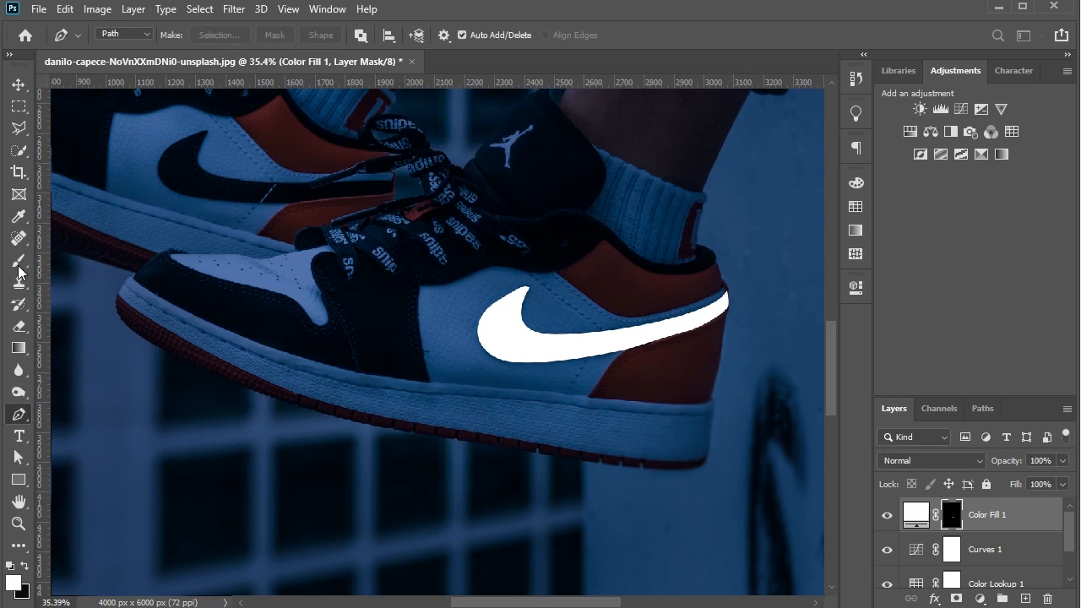
Brush white over the selected front midsole rim on the Color Fill 1 mask, and clear the selection
{"action": "left_click", "coordinate": [21, 264]}
{"action": "mouse_move", "coordinate": [125, 283]}
{"action": "left_mouse_down"}
{"action": "mouse_move", "coordinate": [255, 339]}
{"action": "mouse_move", "coordinate": [738, 411]}
{"action": "left_mouse_up"}
{"action": "left_click", "coordinate": [19, 106]}
{"action": "left_click", "coordinate": [153, 177]}
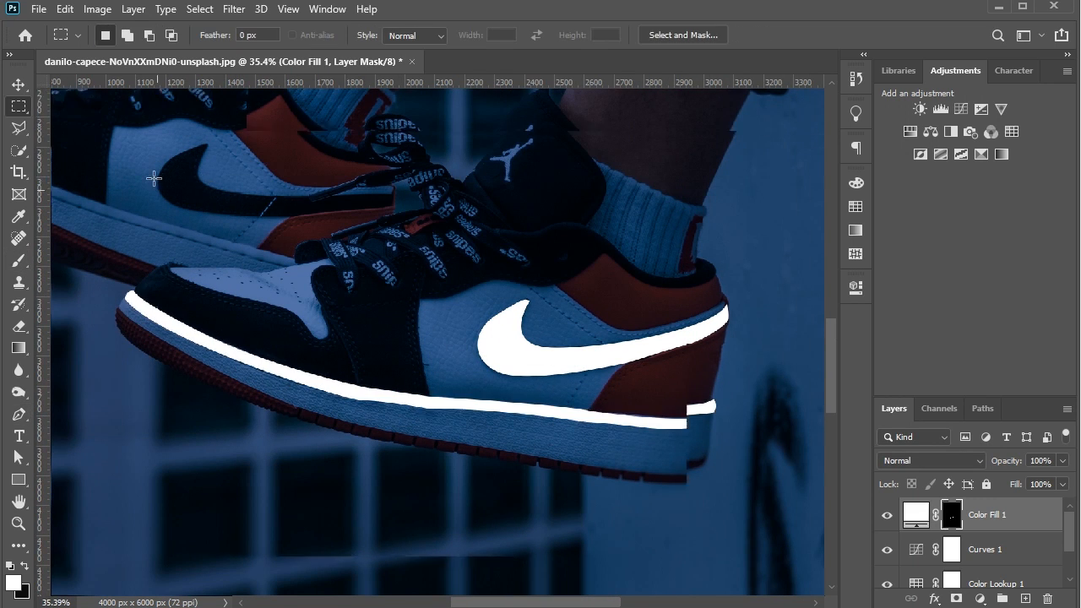
Start a Pen path at the rear shoe's swoosh tip and curve it down along the swoosh's inner edge
{"action": "scroll", "coordinate": [154, 177], "scroll_direction": "up", "scroll_amount": 1}
{"action": "left_click", "coordinate": [19, 414]}
{"action": "scroll", "coordinate": [270, 270], "scroll_direction": "up", "scroll_amount": 5}
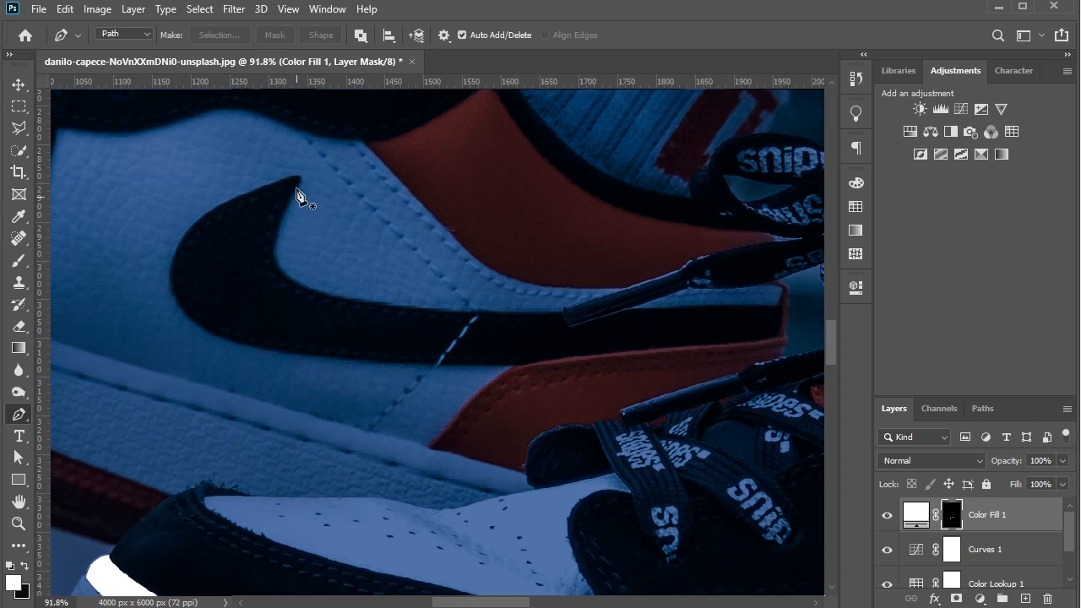
{"action": "left_click", "coordinate": [303, 179]}
{"action": "left_click_drag", "start_coordinate": [370, 302], "coordinate": [535, 314]}
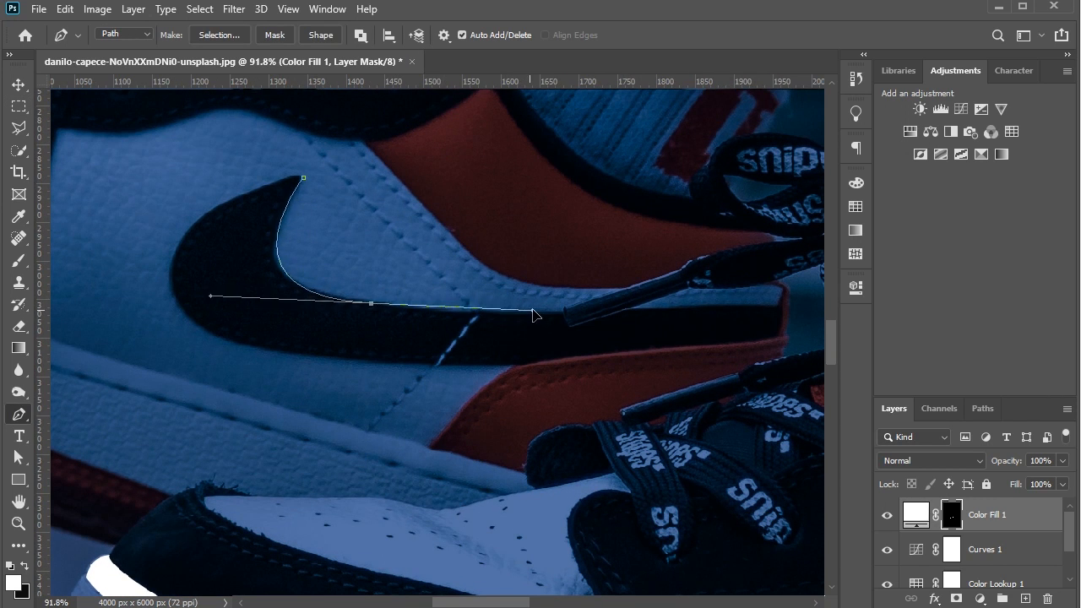
{"action": "key", "text": "ctrl+z"}
{"action": "left_click_drag", "start_coordinate": [336, 297], "coordinate": [447, 312]}
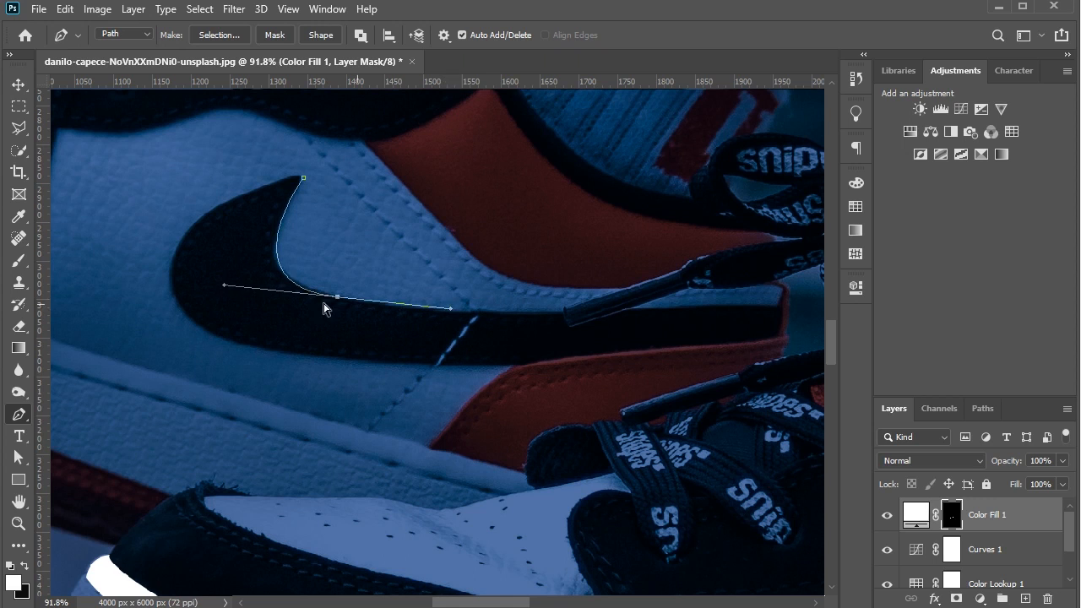
{"action": "left_click_drag", "start_coordinate": [337, 301], "coordinate": [338, 302]}
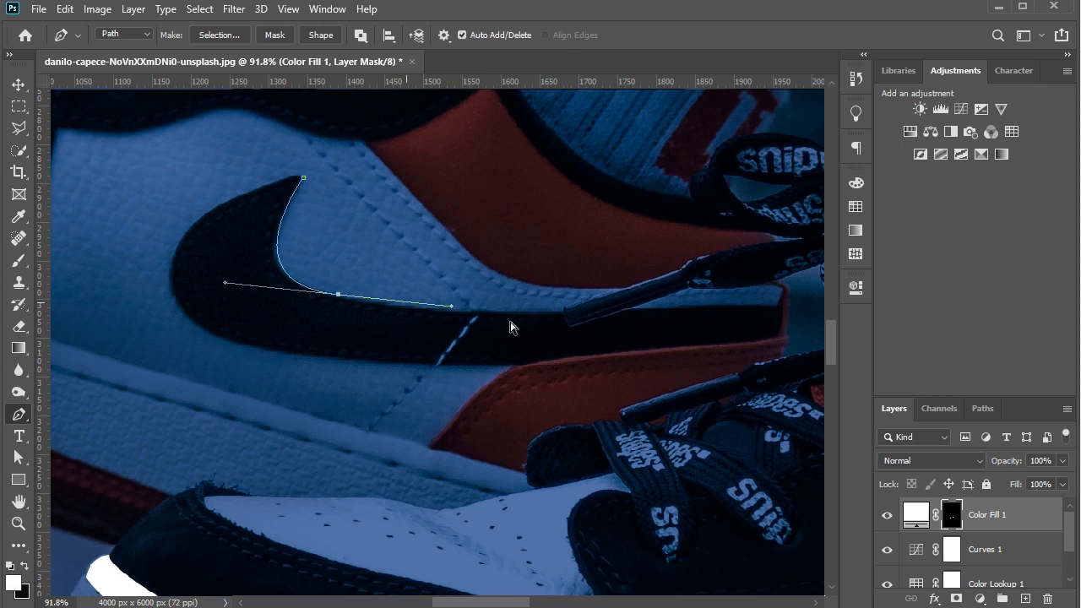
Continue the path along the rear swoosh's upper edge, across the lace end, and around its squared tail corner
{"action": "scroll", "coordinate": [510, 327], "scroll_direction": "right", "scroll_amount": 2}
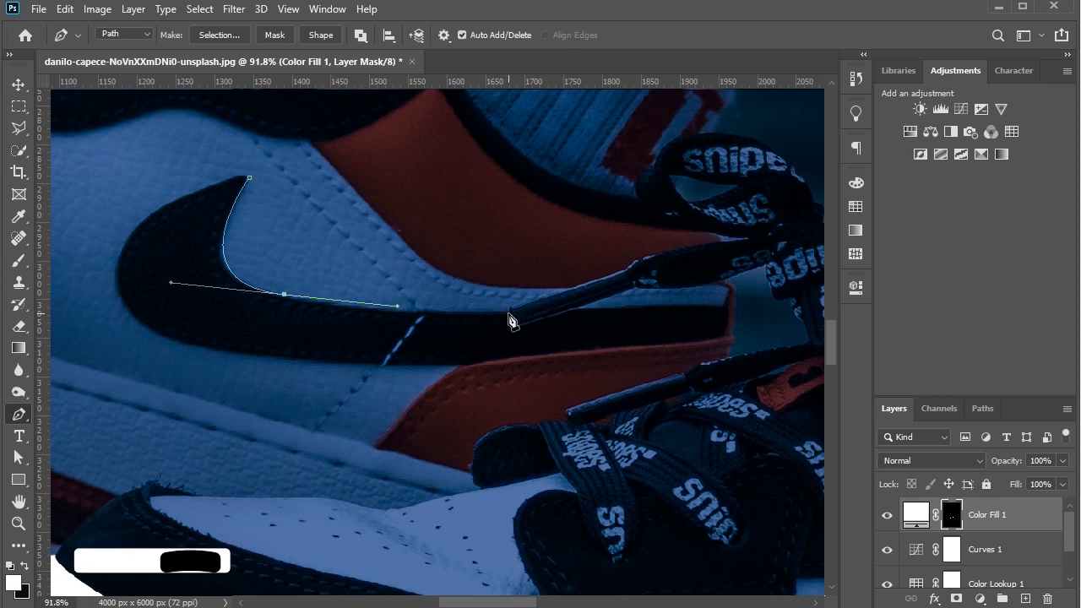
{"action": "key", "text": "ctrl+z"}
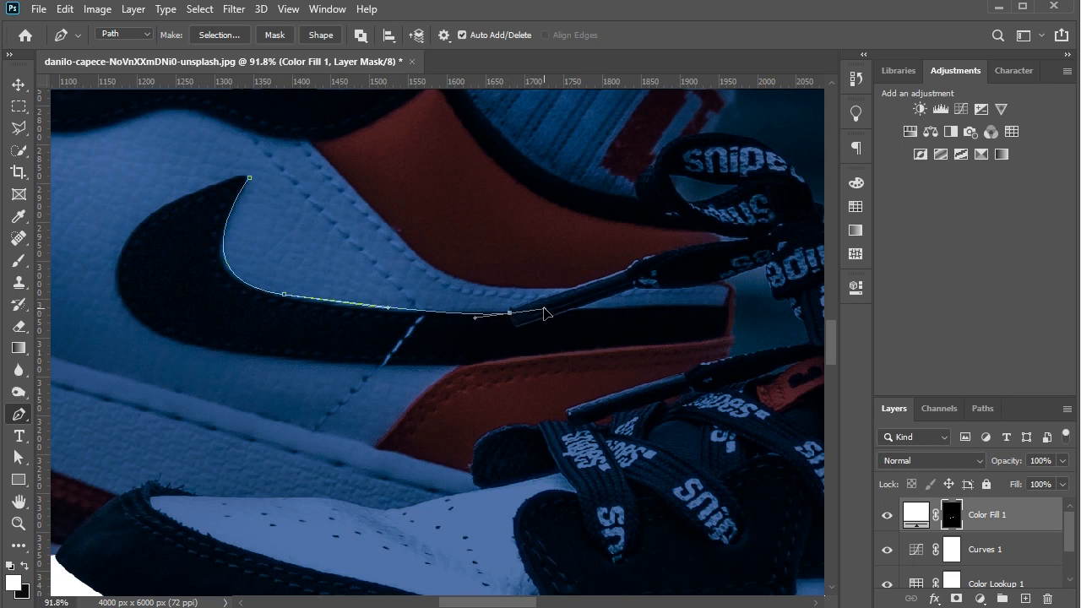
{"action": "mouse_move", "coordinate": [586, 312]}
{"action": "left_mouse_down"}
{"action": "mouse_move", "coordinate": [632, 315]}
{"action": "mouse_move", "coordinate": [583, 311]}
{"action": "left_mouse_up"}
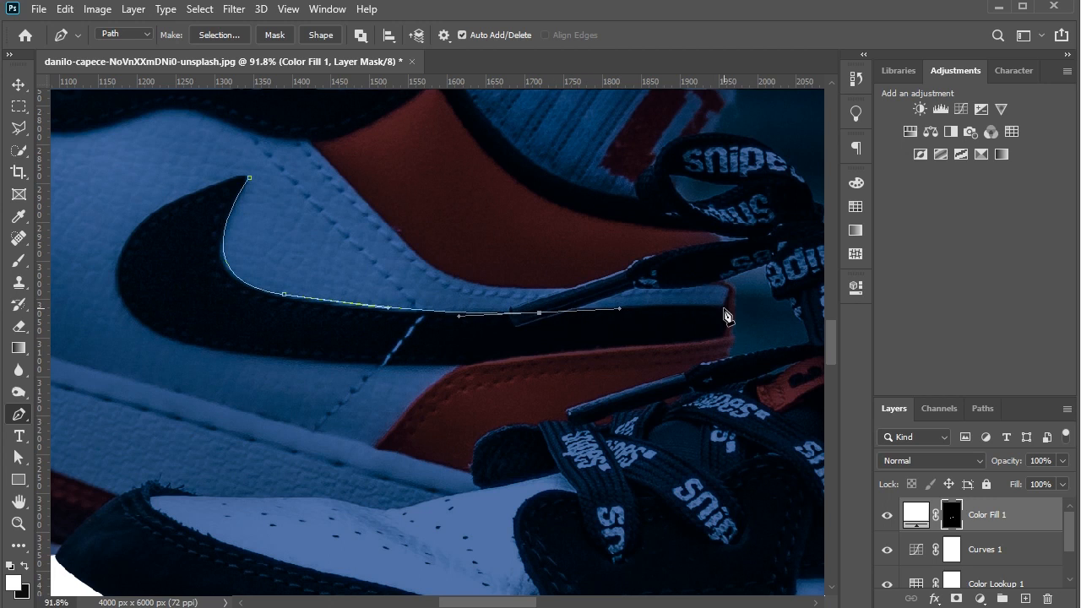
{"action": "left_click_drag", "start_coordinate": [725, 308], "coordinate": [741, 314]}
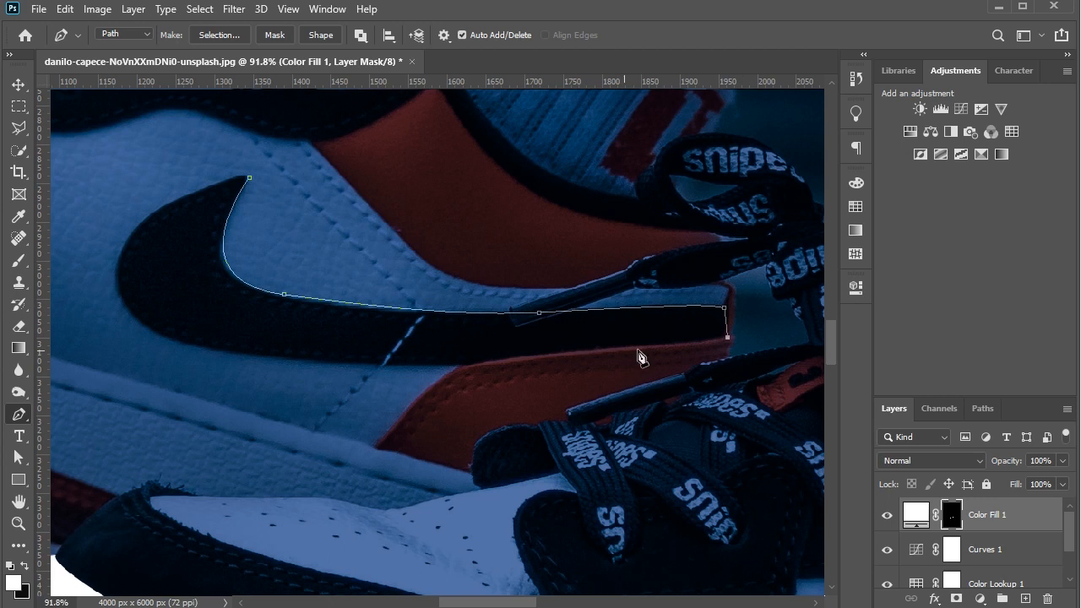
Trace the rear swoosh's lower edge and rounded front, and close the path at the tip
{"action": "left_click_drag", "start_coordinate": [470, 368], "coordinate": [457, 371]}
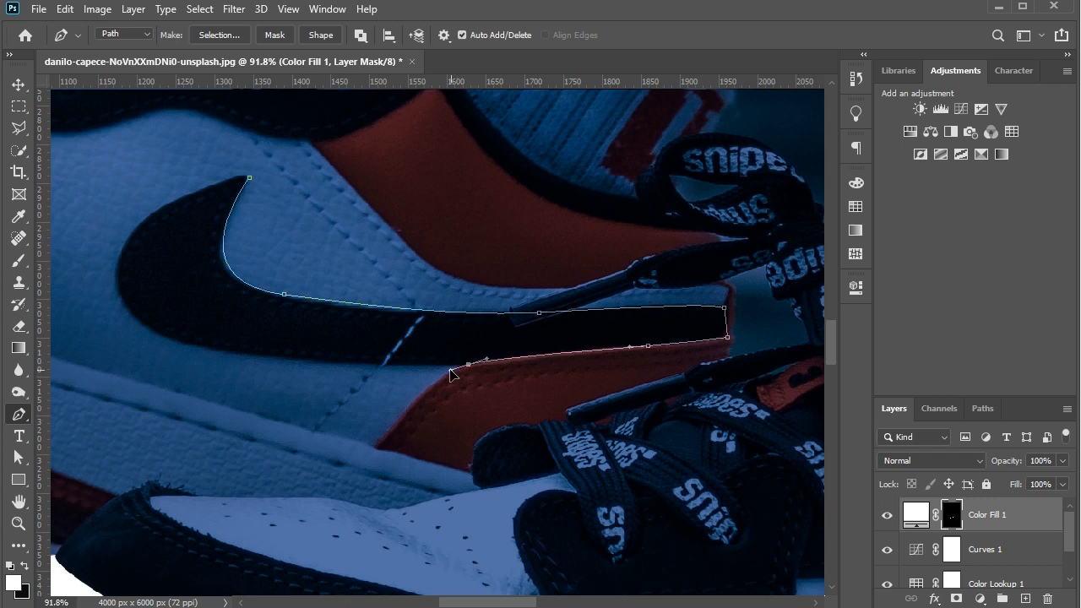
{"action": "scroll", "coordinate": [369, 345], "scroll_direction": "left", "scroll_amount": 2}
{"action": "left_click_drag", "start_coordinate": [195, 334], "coordinate": [114, 287]}
{"action": "left_click_drag", "start_coordinate": [206, 205], "coordinate": [232, 201]}
{"action": "left_click_drag", "start_coordinate": [290, 179], "coordinate": [305, 181]}
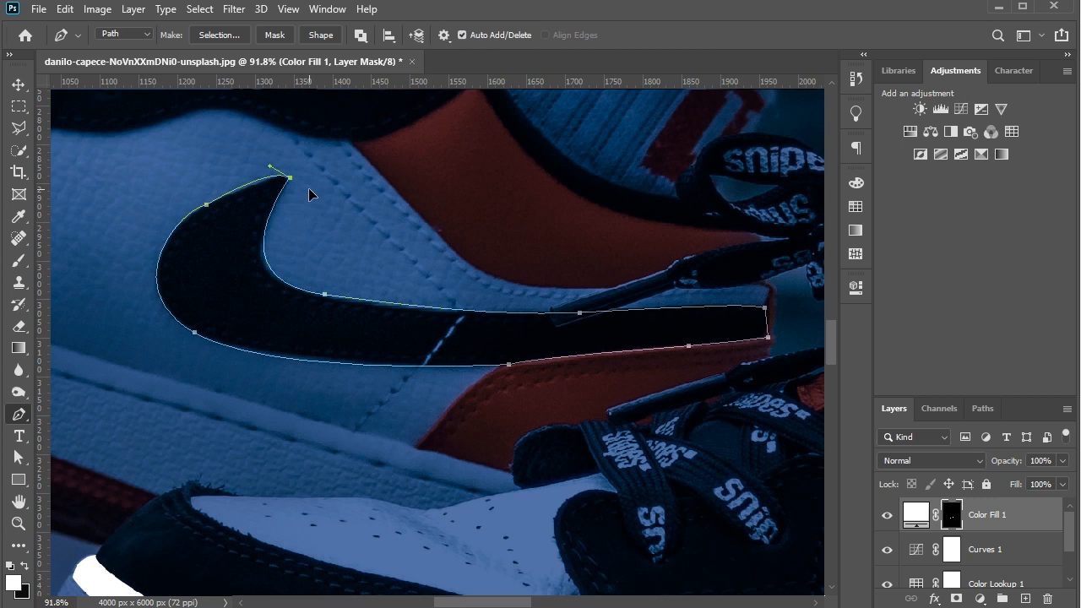
Convert the closed rear swoosh path to a selection
{"action": "scroll", "coordinate": [321, 215], "scroll_direction": "down", "scroll_amount": 1}
{"action": "right_click", "coordinate": [345, 255]}
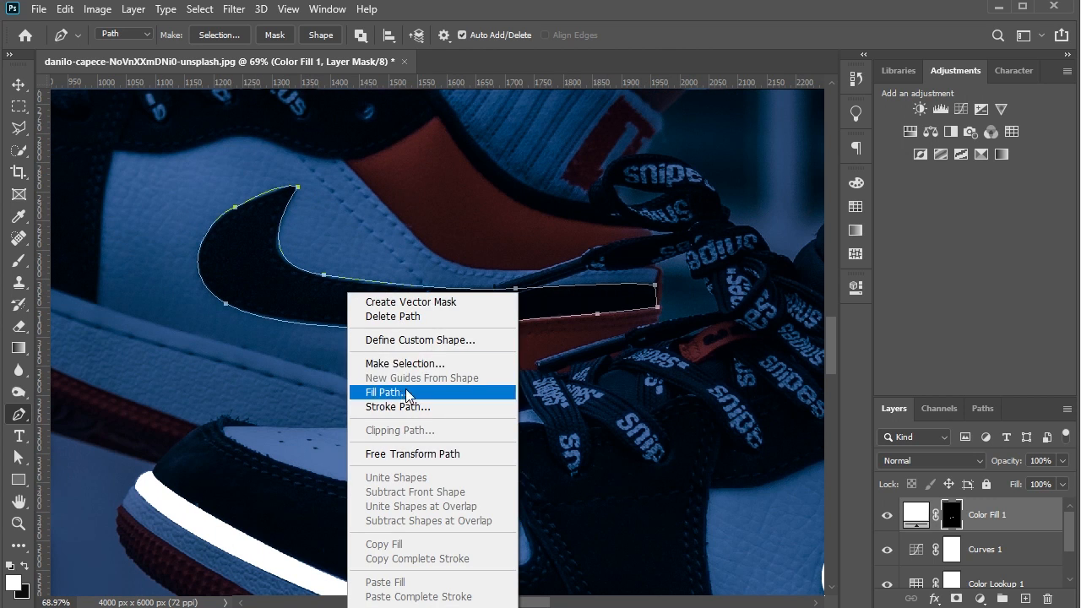
{"action": "left_click", "coordinate": [405, 368]}
{"action": "left_click", "coordinate": [626, 94]}
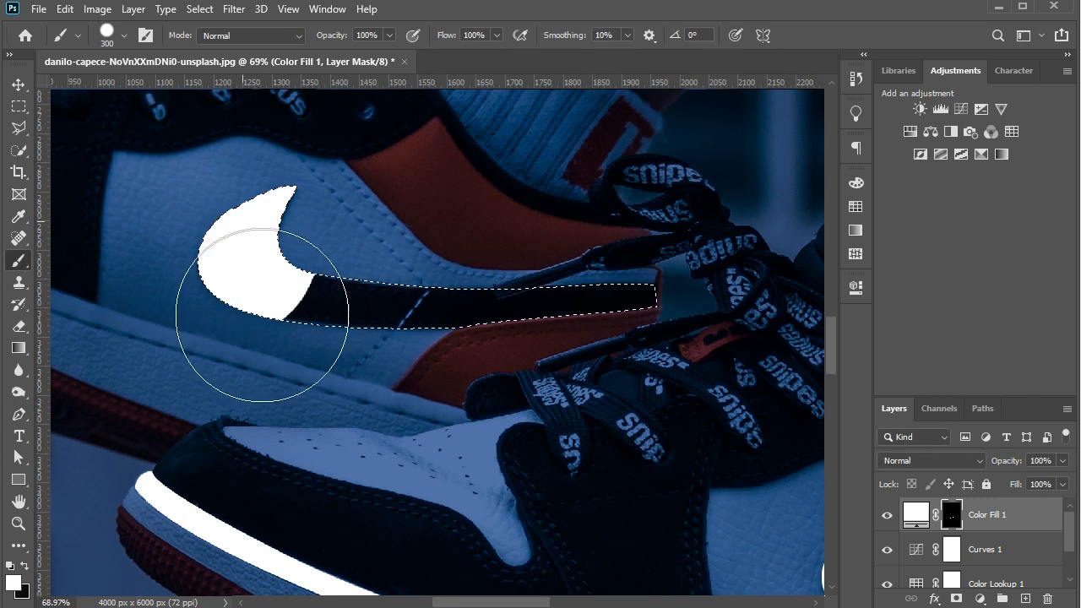
Paint the selected rear swoosh white on the Color Fill 1 mask with the 300 px brush, and clear the selection
{"action": "mouse_move", "coordinate": [245, 326]}
{"action": "left_mouse_down"}
{"action": "mouse_move", "coordinate": [572, 271]}
{"action": "mouse_move", "coordinate": [467, 286]}
{"action": "left_mouse_up"}
{"action": "scroll", "coordinate": [467, 286], "scroll_direction": "down", "scroll_amount": 2}
{"action": "scroll", "coordinate": [253, 217], "scroll_direction": "left", "scroll_amount": 1}
{"action": "key", "text": "ctrl+d"}
{"action": "left_click", "coordinate": [18, 106]}
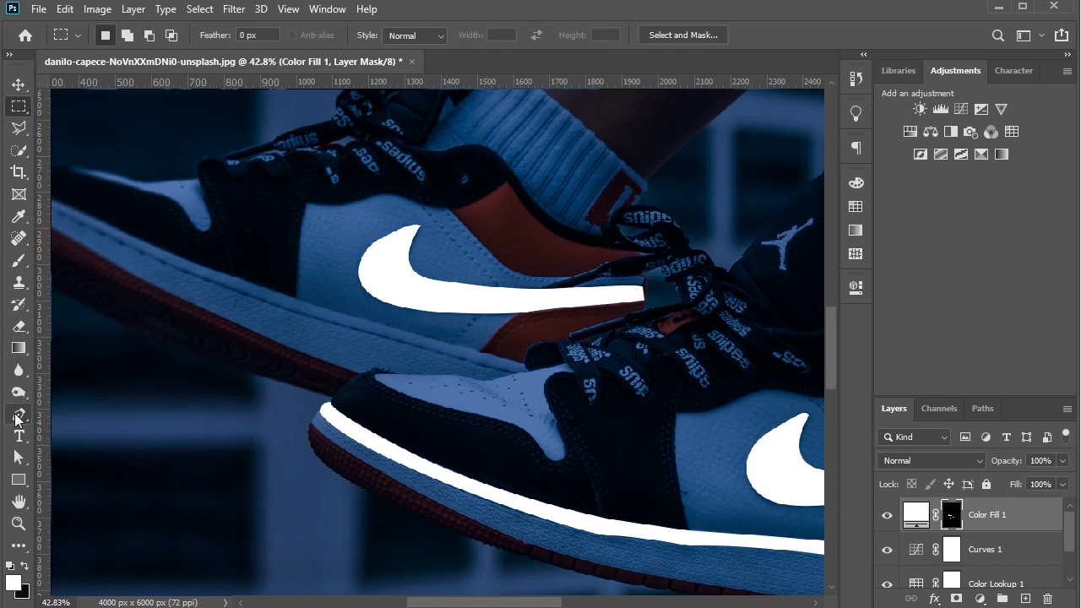
Start a Pen path at the rear shoe's toe, following the upper edge of its white midsole rim
{"action": "left_click", "coordinate": [19, 415]}
{"action": "scroll", "coordinate": [124, 246], "scroll_direction": "left", "scroll_amount": 1}
{"action": "scroll", "coordinate": [104, 169], "scroll_direction": "left", "scroll_amount": 1}
{"action": "scroll", "coordinate": [151, 201], "scroll_direction": "up", "scroll_amount": 3}
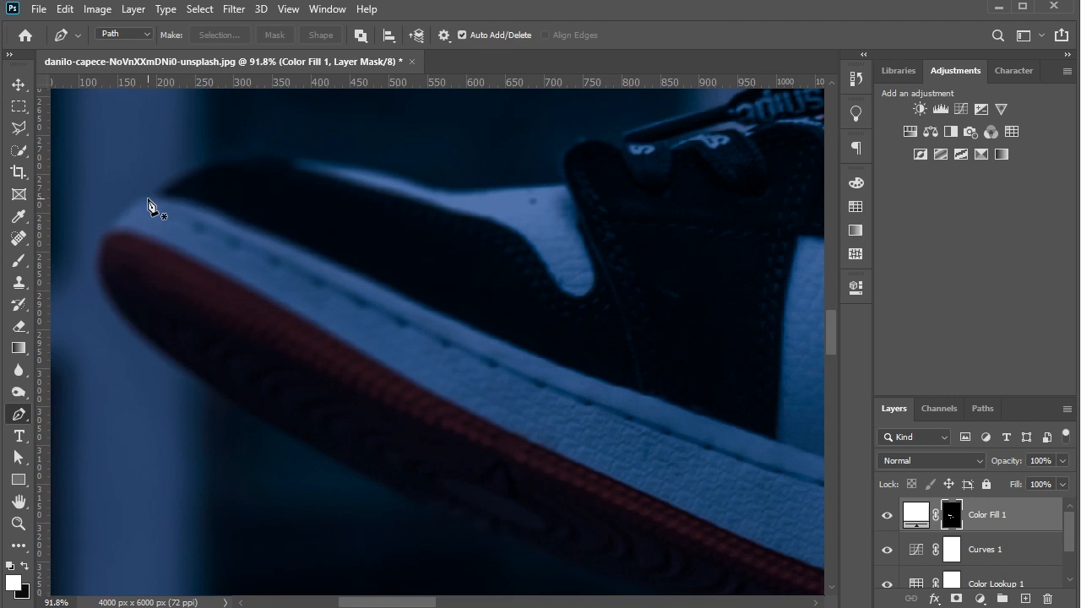
{"action": "left_click", "coordinate": [148, 199]}
{"action": "scroll", "coordinate": [456, 338], "scroll_direction": "right", "scroll_amount": 2}
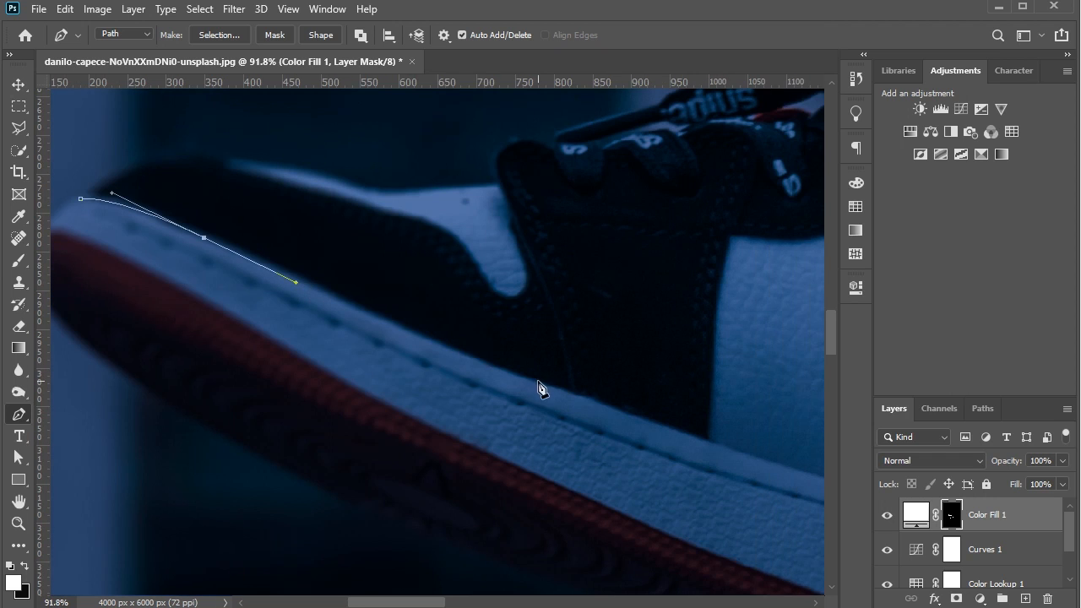
{"action": "left_click", "coordinate": [543, 387]}
Continue the path along the rear midsole's upper edge, below the swoosh, to the front shoe's lace area
{"action": "scroll", "coordinate": [592, 422], "scroll_direction": "right", "scroll_amount": 3}
{"action": "scroll", "coordinate": [644, 456], "scroll_direction": "right", "scroll_amount": 2}
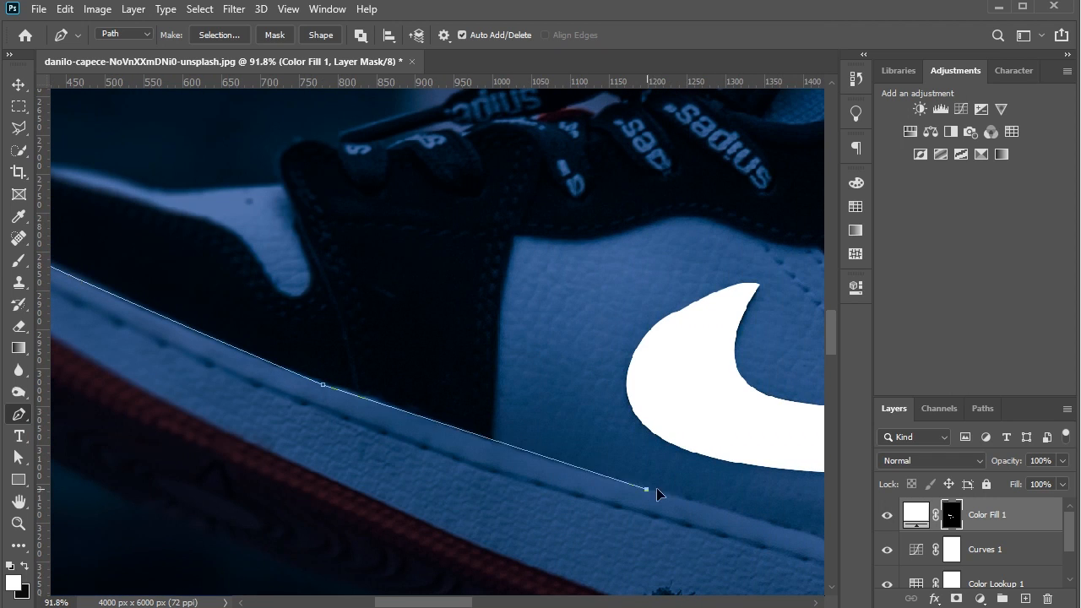
{"action": "left_click_drag", "start_coordinate": [646, 489], "coordinate": [776, 522]}
{"action": "scroll", "coordinate": [776, 524], "scroll_direction": "right", "scroll_amount": 5}
{"action": "scroll", "coordinate": [776, 523], "scroll_direction": "down", "scroll_amount": 1}
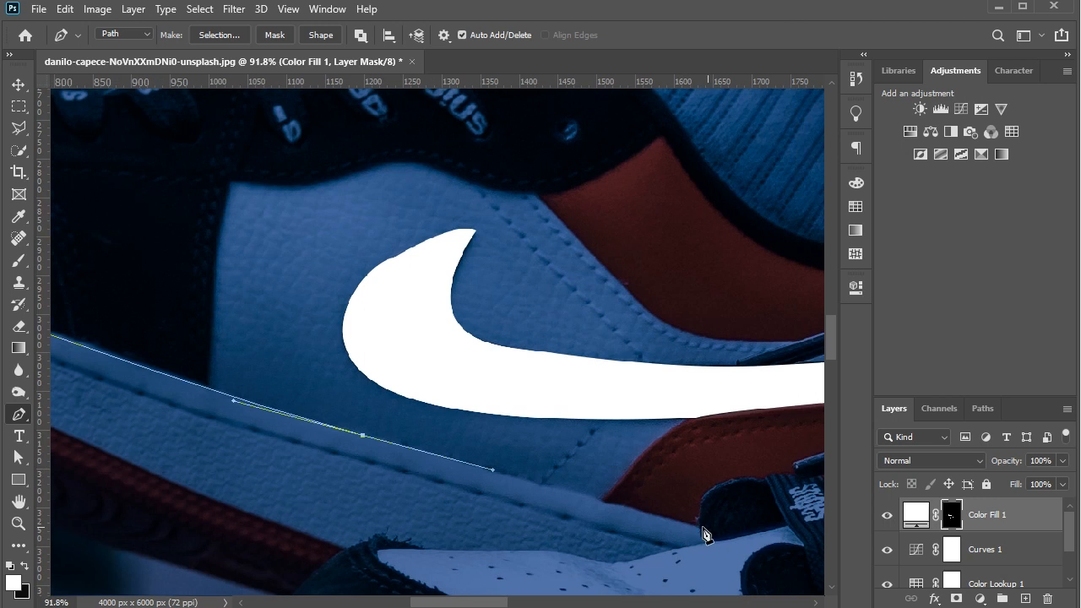
{"action": "left_click", "coordinate": [703, 527]}
Route the path around the rim's end beside the front shoe and back along its lower stitched edge
{"action": "scroll", "coordinate": [711, 558], "scroll_direction": "up", "scroll_amount": 4}
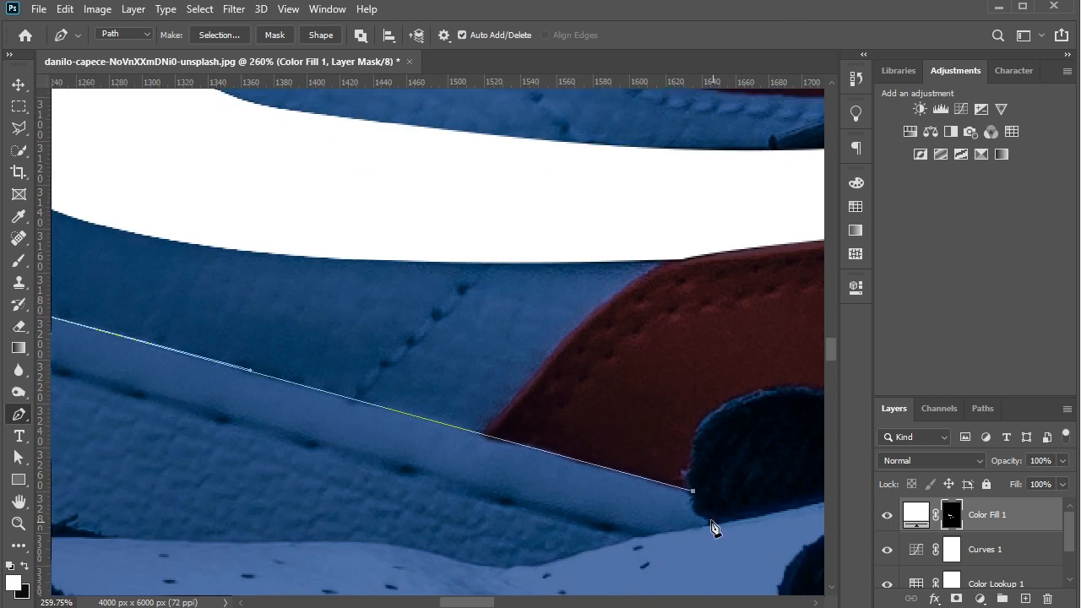
{"action": "left_click_drag", "start_coordinate": [709, 524], "coordinate": [715, 528]}
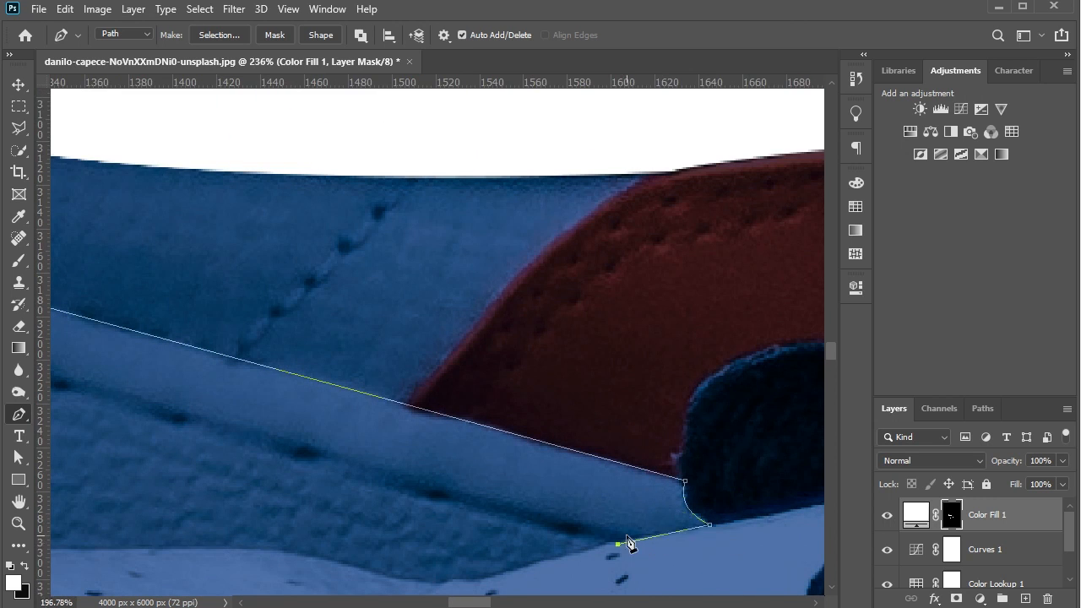
{"action": "scroll", "coordinate": [622, 543], "scroll_direction": "down", "scroll_amount": 4}
{"action": "scroll", "coordinate": [225, 417], "scroll_direction": "left", "scroll_amount": 3}
{"action": "left_click", "coordinate": [331, 399]}
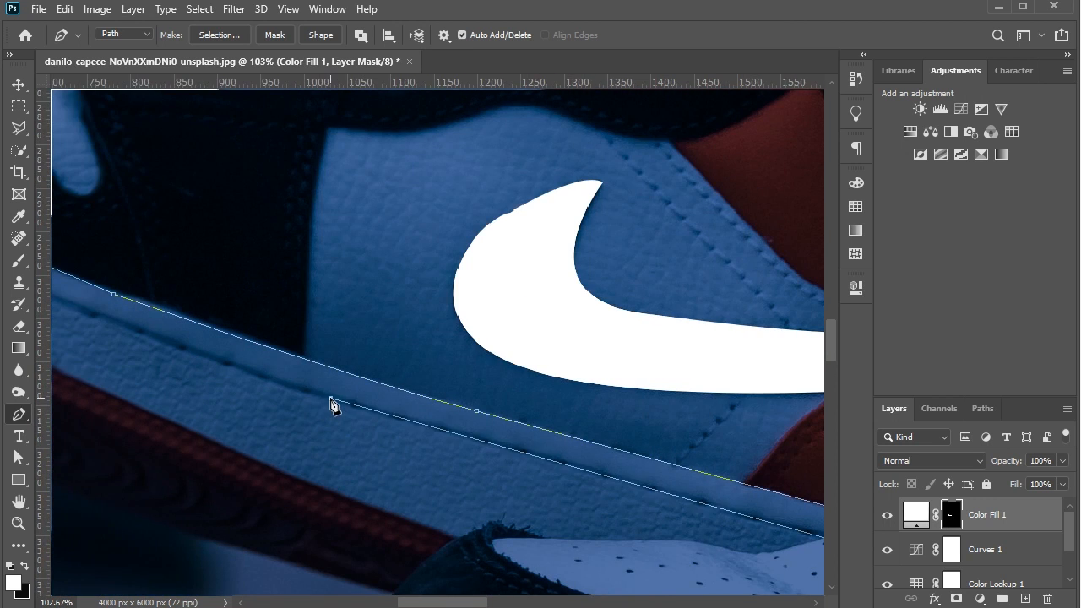
Continue the path along the rear rim's lower edge to the toe and close it at the starting anchor
{"action": "scroll", "coordinate": [229, 357], "scroll_direction": "left", "scroll_amount": 5}
{"action": "left_click_drag", "start_coordinate": [272, 273], "coordinate": [236, 253]}
{"action": "scroll", "coordinate": [232, 244], "scroll_direction": "left", "scroll_amount": 3}
{"action": "scroll", "coordinate": [211, 228], "scroll_direction": "left", "scroll_amount": 1}
{"action": "scroll", "coordinate": [169, 237], "scroll_direction": "up", "scroll_amount": 2}
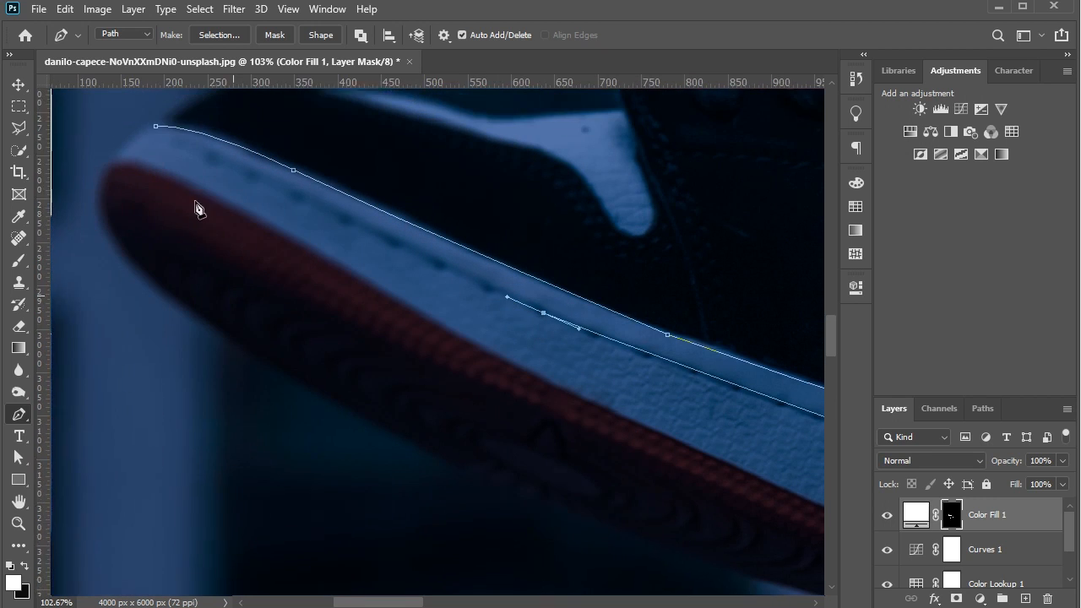
{"action": "left_click_drag", "start_coordinate": [141, 230], "coordinate": [53, 213]}
{"action": "left_click", "coordinate": [158, 226]}
Convert the closed rear midsole rim path to a selection
{"action": "right_click", "coordinate": [221, 245]}
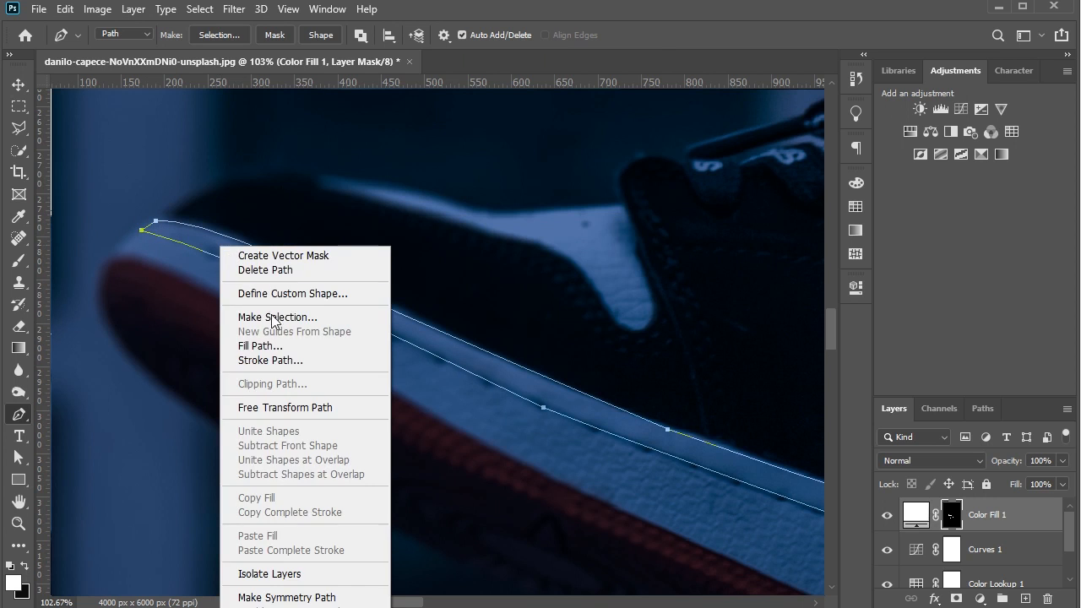
{"action": "left_click", "coordinate": [242, 313]}
{"action": "left_click", "coordinate": [623, 97]}
Paint the selected rear midsole rim white along its full length on the Color Fill 1 mask, and clear the selection
{"action": "scroll", "coordinate": [364, 258], "scroll_direction": "down", "scroll_amount": 3}
{"action": "key", "text": "b"}
{"action": "left_click_drag", "start_coordinate": [161, 221], "coordinate": [689, 393]}
{"action": "scroll", "coordinate": [623, 388], "scroll_direction": "right", "scroll_amount": 3}
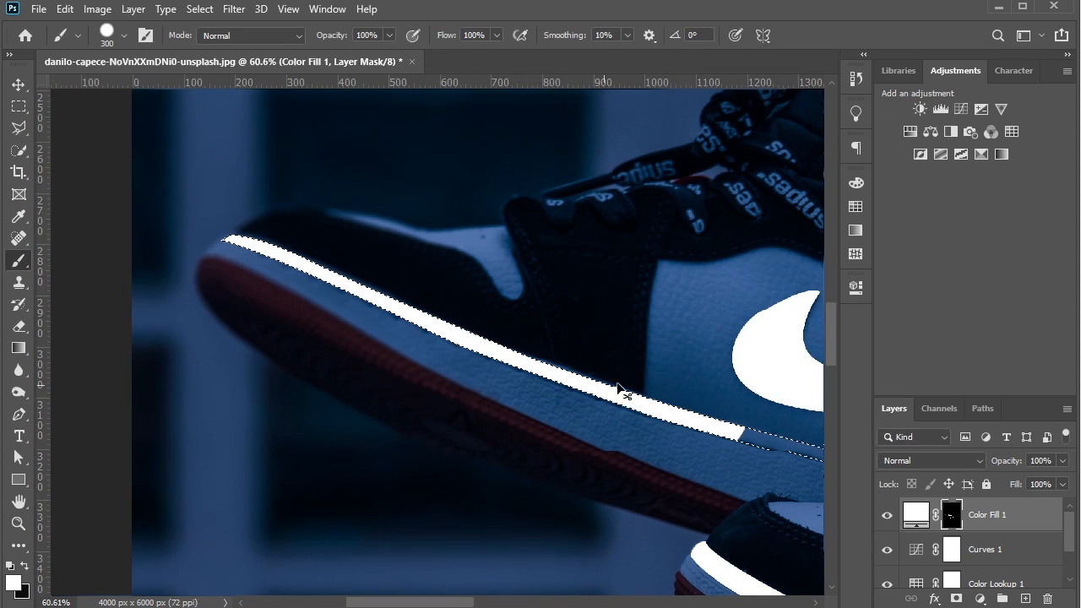
{"action": "mouse_move", "coordinate": [630, 422]}
{"action": "left_mouse_down"}
{"action": "mouse_move", "coordinate": [725, 484]}
{"action": "mouse_move", "coordinate": [674, 447]}
{"action": "left_mouse_up"}
{"action": "scroll", "coordinate": [364, 295], "scroll_direction": "down", "scroll_amount": 3}
{"action": "scroll", "coordinate": [365, 295], "scroll_direction": "down", "scroll_amount": 3}
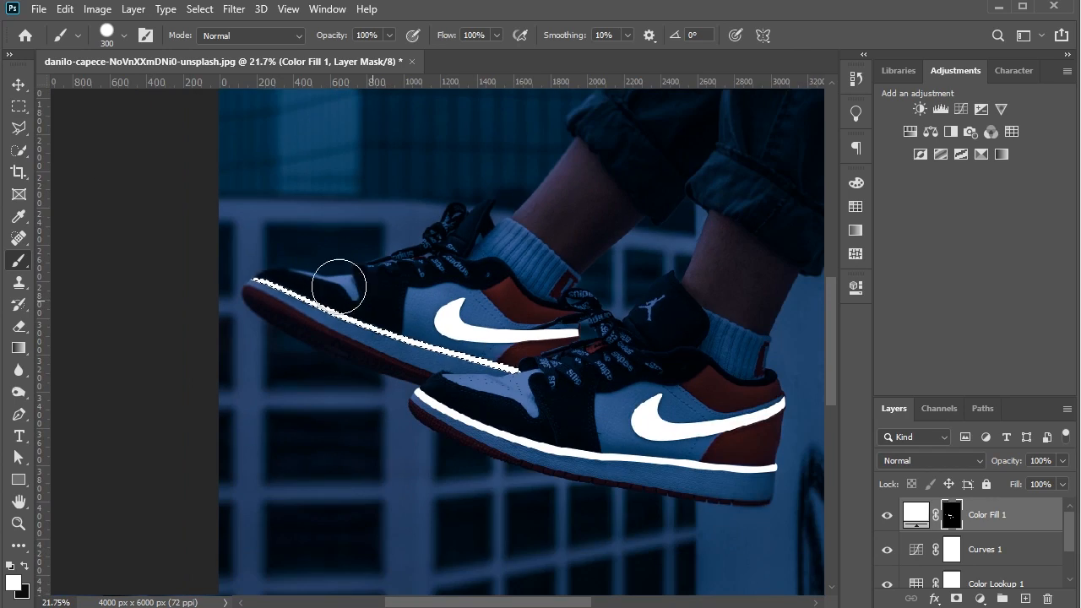
{"action": "key", "text": "m"}
Start a Pen path on the Jumpman logo of the front shoe's tongue, outlining the foot of the downward leg
{"action": "scroll", "coordinate": [586, 388], "scroll_direction": "up", "scroll_amount": 3}
{"action": "scroll", "coordinate": [595, 333], "scroll_direction": "up", "scroll_amount": 8}
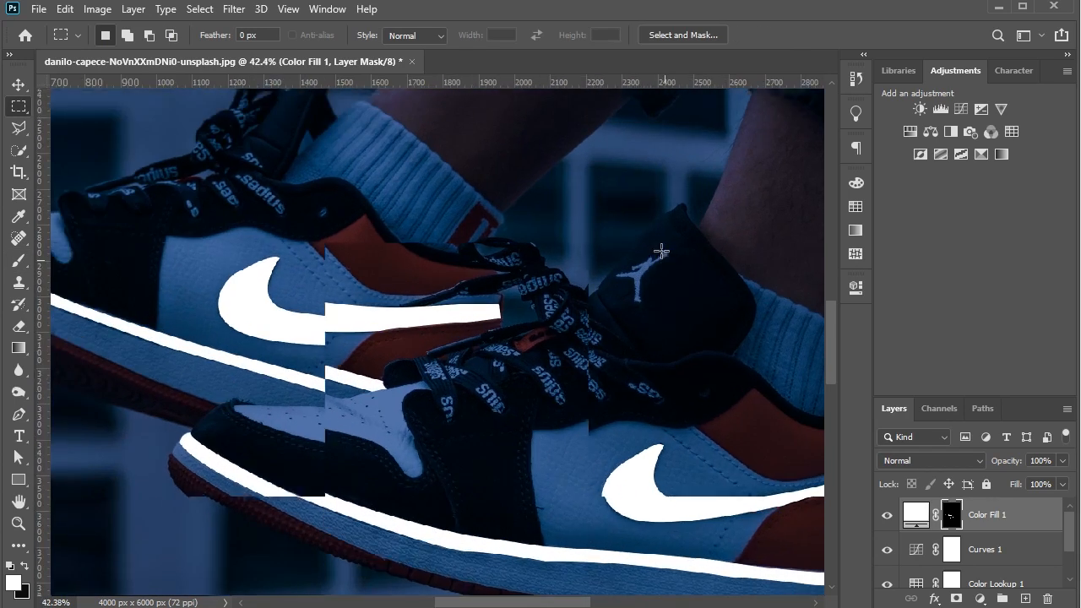
{"action": "left_click", "coordinate": [19, 414]}
{"action": "scroll", "coordinate": [534, 446], "scroll_direction": "up", "scroll_amount": 3}
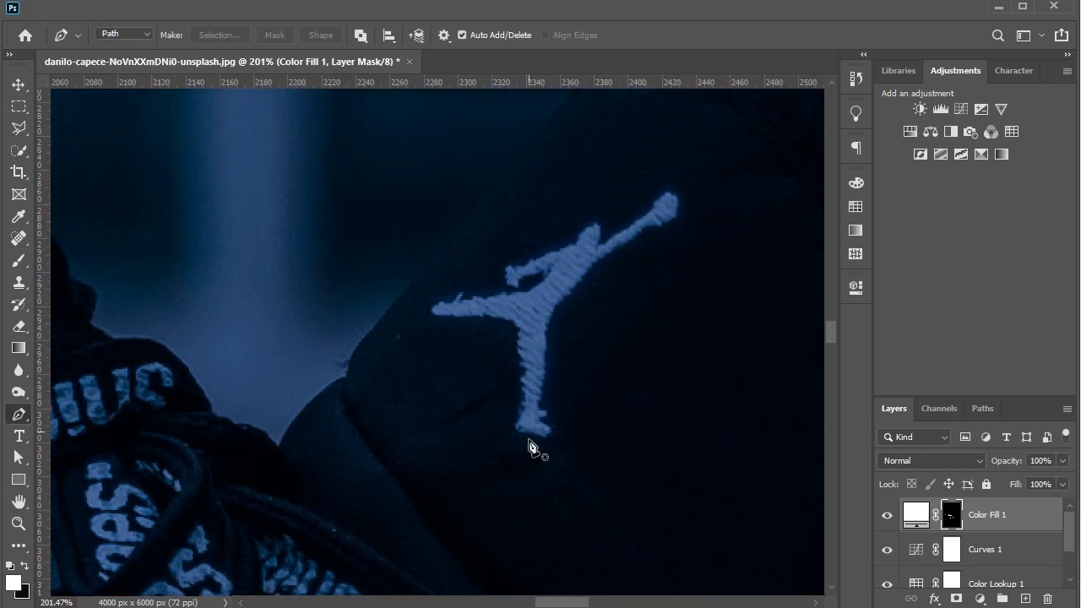
{"action": "scroll", "coordinate": [718, 194], "scroll_direction": "up", "scroll_amount": 3}
{"action": "scroll", "coordinate": [424, 541], "scroll_direction": "up", "scroll_amount": 2}
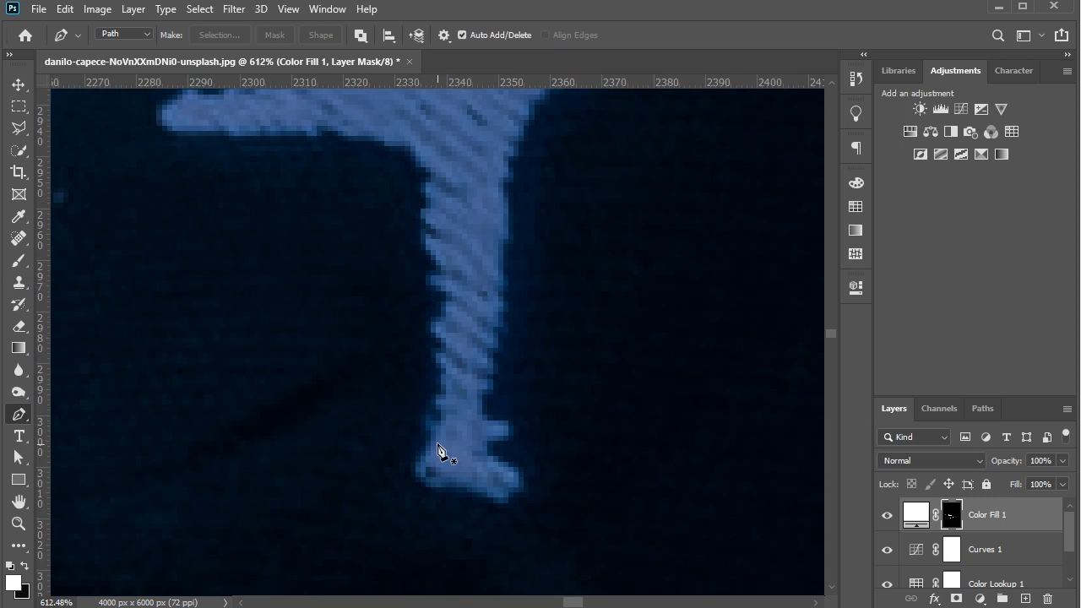
{"action": "left_click", "coordinate": [436, 435]}
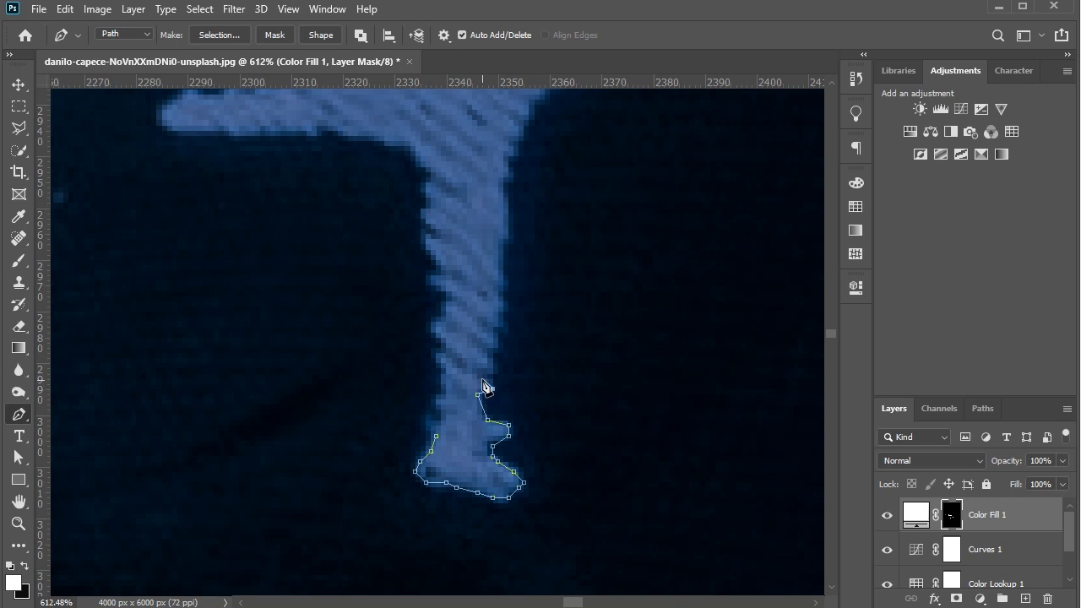
Extend the path up the downward leg and along the torso to the base of the raised arm
{"action": "scroll", "coordinate": [507, 198], "scroll_direction": "up", "scroll_amount": 3}
{"action": "left_click", "coordinate": [499, 269]}
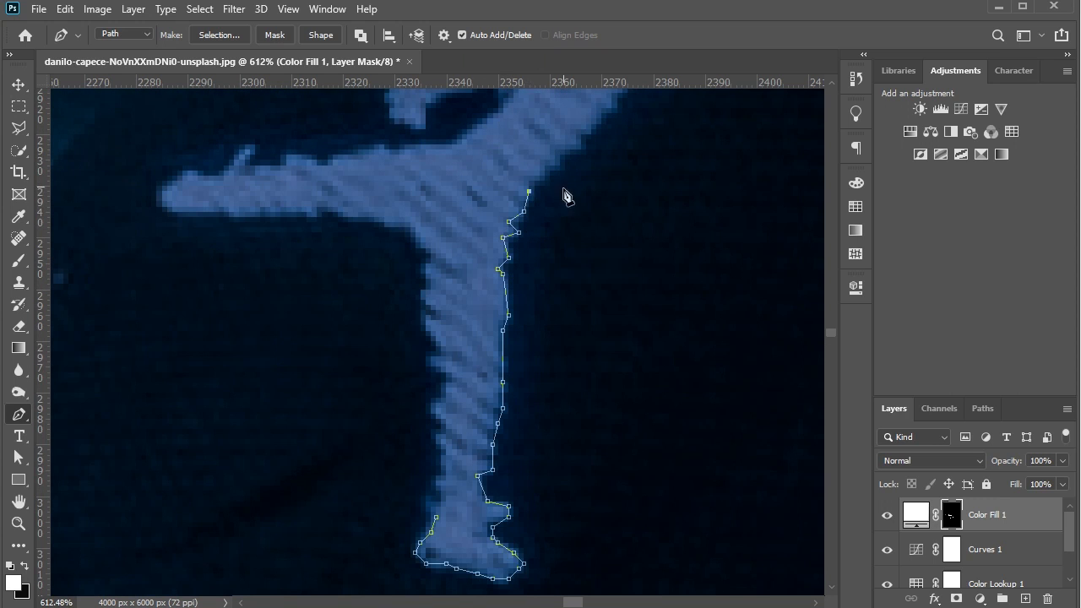
{"action": "scroll", "coordinate": [565, 193], "scroll_direction": "up", "scroll_amount": 5}
{"action": "left_click_drag", "start_coordinate": [653, 244], "coordinate": [681, 203]}
{"action": "left_click", "coordinate": [653, 245], "text": "alt"}
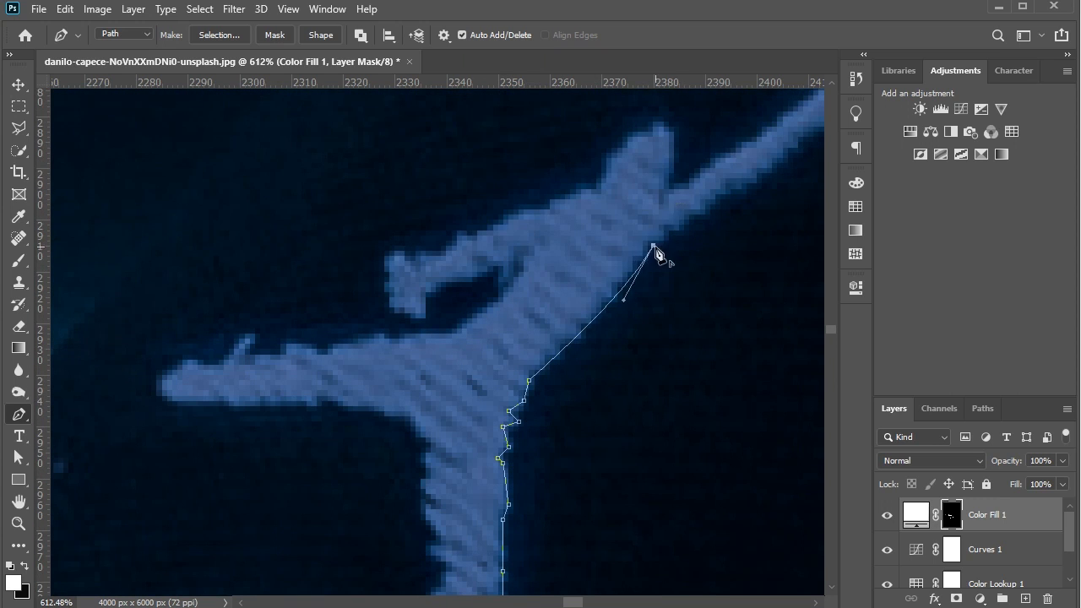
Continue the path along the underside of the logo's raised arm up to the ball
{"action": "scroll", "coordinate": [777, 276], "scroll_direction": "right", "scroll_amount": 4}
{"action": "scroll", "coordinate": [728, 284], "scroll_direction": "up", "scroll_amount": 4}
{"action": "left_click_drag", "start_coordinate": [605, 337], "coordinate": [621, 332]}
{"action": "left_click", "coordinate": [621, 333]}
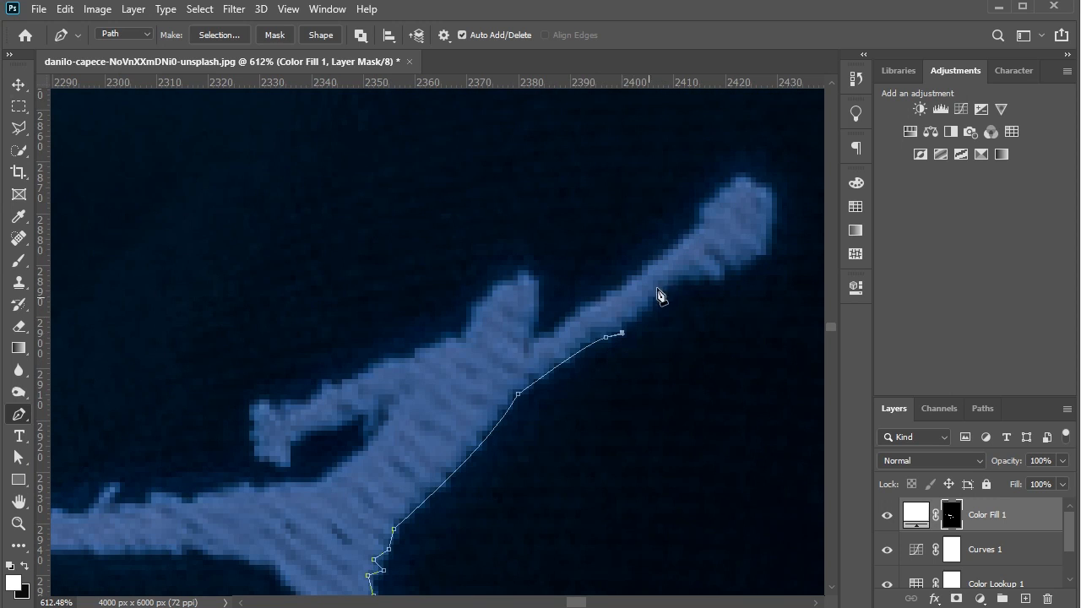
{"action": "left_click", "coordinate": [679, 275]}
{"action": "key", "text": "ctrl+z"}
{"action": "left_click_drag", "start_coordinate": [678, 275], "coordinate": [696, 250]}
{"action": "left_click", "coordinate": [678, 276], "text": "alt"}
{"action": "scroll", "coordinate": [678, 279], "scroll_direction": "up", "scroll_amount": 1}
{"action": "left_click", "coordinate": [699, 289]}
{"action": "left_click", "coordinate": [720, 294]}
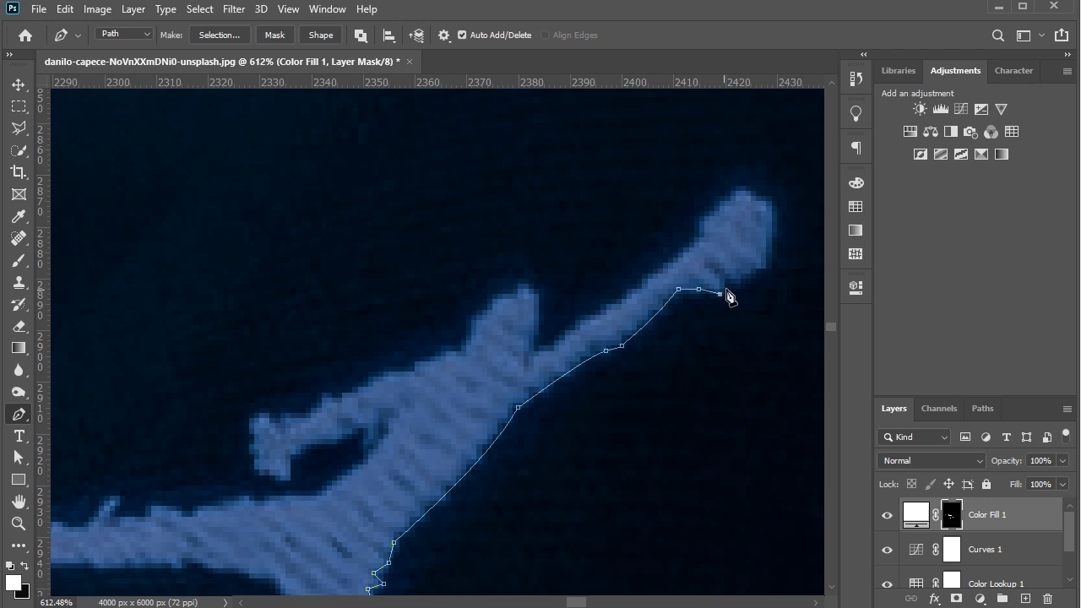
Route the path around the notch under the ball and over the ball's outer edge
{"action": "left_click", "coordinate": [725, 283]}
{"action": "left_click", "coordinate": [710, 268]}
{"action": "left_click", "coordinate": [720, 263]}
{"action": "left_click", "coordinate": [735, 282]}
{"action": "left_click", "coordinate": [747, 272]}
{"action": "left_click", "coordinate": [766, 268]}
{"action": "left_click", "coordinate": [771, 247]}
{"action": "left_click", "coordinate": [771, 236]}
{"action": "left_click", "coordinate": [771, 222]}
{"action": "left_click", "coordinate": [771, 211]}
{"action": "left_click", "coordinate": [761, 200]}
{"action": "left_click", "coordinate": [746, 191]}
{"action": "left_click", "coordinate": [736, 191]}
Bring the path down the ball's inner side and back along the raised arm's upper edge to the head
{"action": "left_click", "coordinate": [719, 201]}
{"action": "left_click", "coordinate": [709, 216]}
{"action": "left_click", "coordinate": [705, 229]}
{"action": "left_click", "coordinate": [689, 248]}
{"action": "left_click", "coordinate": [585, 319]}
{"action": "left_click", "coordinate": [554, 345]}
{"action": "left_click", "coordinate": [533, 356]}
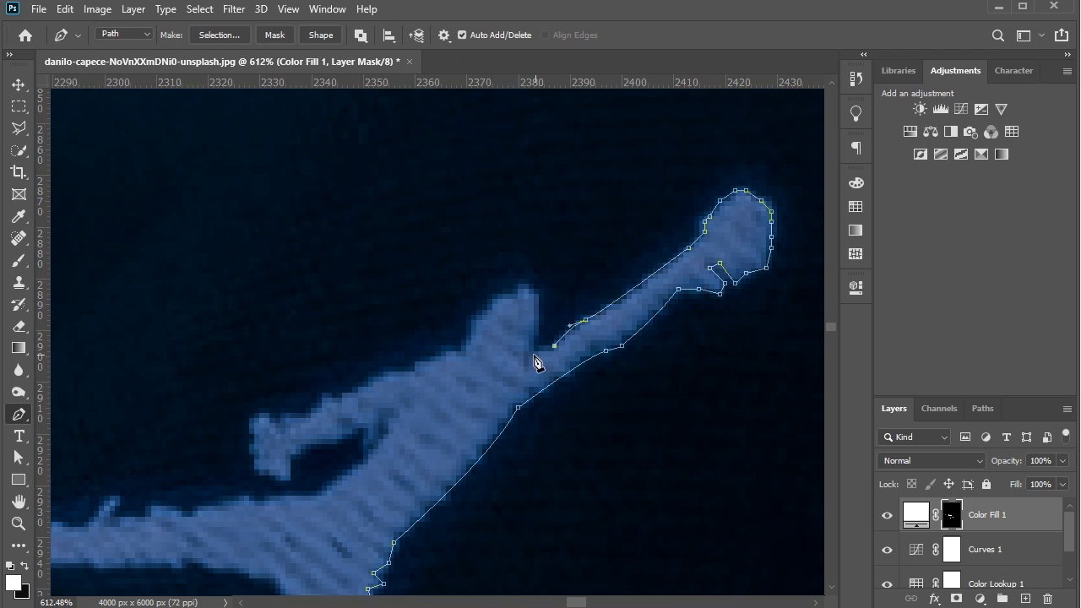
Trace the path around the figure's head down to the shoulder of the other arm
{"action": "left_click", "coordinate": [534, 341]}
{"action": "left_click", "coordinate": [539, 331]}
{"action": "left_click", "coordinate": [539, 309]}
{"action": "left_click", "coordinate": [539, 294]}
{"action": "left_click", "coordinate": [524, 289]}
{"action": "left_click", "coordinate": [503, 299]}
{"action": "left_click", "coordinate": [477, 314]}
{"action": "left_click", "coordinate": [472, 330]}
{"action": "left_click", "coordinate": [466, 356]}
Continue the path along the upper edge of the lower arm to its hand
{"action": "left_click", "coordinate": [451, 350]}
{"action": "left_click", "coordinate": [415, 366]}
{"action": "left_click", "coordinate": [384, 372]}
{"action": "left_click", "coordinate": [367, 386]}
{"action": "left_click", "coordinate": [354, 393]}
{"action": "left_click", "coordinate": [342, 397]}
{"action": "left_click", "coordinate": [327, 393]}
{"action": "left_click", "coordinate": [320, 402]}
{"action": "left_click", "coordinate": [290, 423]}
Route the path around the hand at the end of the lower arm
{"action": "left_click", "coordinate": [274, 423]}
{"action": "left_click", "coordinate": [260, 413]}
{"action": "left_click", "coordinate": [249, 428]}
{"action": "left_click", "coordinate": [254, 442]}
{"action": "left_click", "coordinate": [249, 453]}
{"action": "left_click", "coordinate": [259, 468]}
{"action": "left_click", "coordinate": [269, 475]}
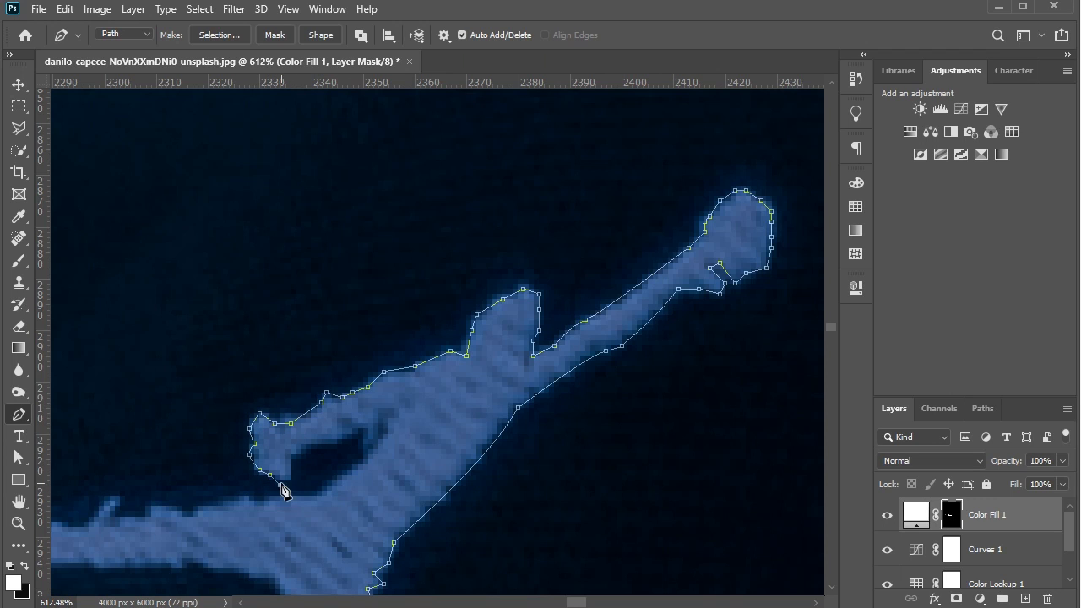
{"action": "left_click", "coordinate": [291, 480]}
Trace the lower arm's underside, around the armpit gap and down the torso to the outstretched leg
{"action": "left_click", "coordinate": [291, 459]}
{"action": "left_click", "coordinate": [302, 449]}
{"action": "left_click", "coordinate": [337, 439]}
{"action": "left_click", "coordinate": [357, 429]}
{"action": "left_click", "coordinate": [379, 423]}
{"action": "left_click", "coordinate": [379, 407]}
{"action": "left_click", "coordinate": [388, 408]}
{"action": "left_click", "coordinate": [383, 434]}
{"action": "left_click", "coordinate": [367, 460]}
{"action": "left_click", "coordinate": [337, 481]}
{"action": "left_click", "coordinate": [321, 498]}
Continue the path along the upper edge of the outstretched leg toward its foot
{"action": "left_click_drag", "start_coordinate": [331, 500], "coordinate": [507, 297]}
{"action": "left_click", "coordinate": [460, 293]}
{"action": "left_click", "coordinate": [440, 302]}
{"action": "left_click", "coordinate": [425, 293]}
{"action": "left_click", "coordinate": [394, 303]}
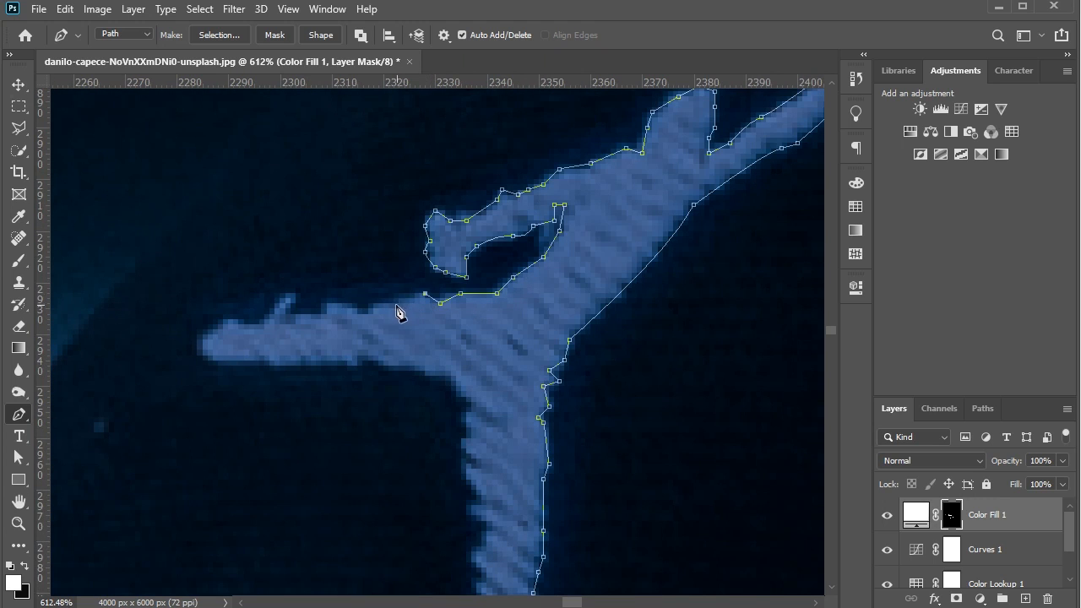
{"action": "left_click", "coordinate": [373, 311]}
{"action": "left_click", "coordinate": [357, 309]}
{"action": "left_click", "coordinate": [331, 303]}
{"action": "left_click", "coordinate": [300, 318]}
{"action": "left_click", "coordinate": [294, 317]}
Trace the small stitched spur on the outstretched leg and the end of its foot
{"action": "left_click", "coordinate": [285, 318]}
{"action": "left_click", "coordinate": [295, 308]}
{"action": "left_click", "coordinate": [289, 298]}
{"action": "left_click", "coordinate": [285, 303]}
{"action": "left_click", "coordinate": [269, 320]}
{"action": "left_click", "coordinate": [259, 328]}
{"action": "left_click", "coordinate": [244, 322]}
{"action": "left_click", "coordinate": [234, 319]}
{"action": "left_click", "coordinate": [224, 323]}
{"action": "left_click", "coordinate": [203, 344]}
{"action": "left_click", "coordinate": [203, 355]}
Bring the path back along the underside of the outstretched leg to the top of the downward leg
{"action": "left_click", "coordinate": [224, 361]}
{"action": "left_click", "coordinate": [243, 360]}
{"action": "left_click", "coordinate": [265, 356]}
{"action": "left_click", "coordinate": [300, 359]}
{"action": "left_click", "coordinate": [306, 355]}
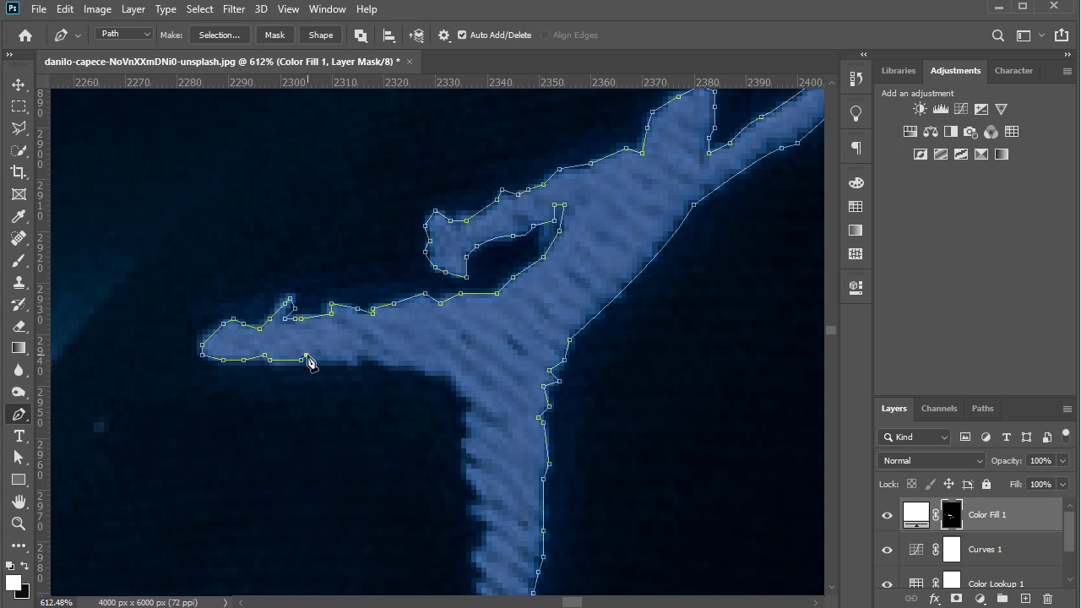
{"action": "left_click", "coordinate": [322, 365]}
{"action": "left_click", "coordinate": [347, 361]}
{"action": "left_click", "coordinate": [352, 365]}
{"action": "left_click", "coordinate": [362, 349]}
{"action": "left_click", "coordinate": [388, 365]}
{"action": "left_click", "coordinate": [425, 370]}
{"action": "left_click", "coordinate": [455, 370]}
Trace the remaining edge of the downward leg and close the path at the starting anchor by the foot
{"action": "left_click", "coordinate": [466, 391]}
{"action": "left_click", "coordinate": [477, 406]}
{"action": "left_click", "coordinate": [466, 416]}
{"action": "left_click", "coordinate": [466, 463]}
{"action": "scroll", "coordinate": [473, 469], "scroll_direction": "down", "scroll_amount": 3}
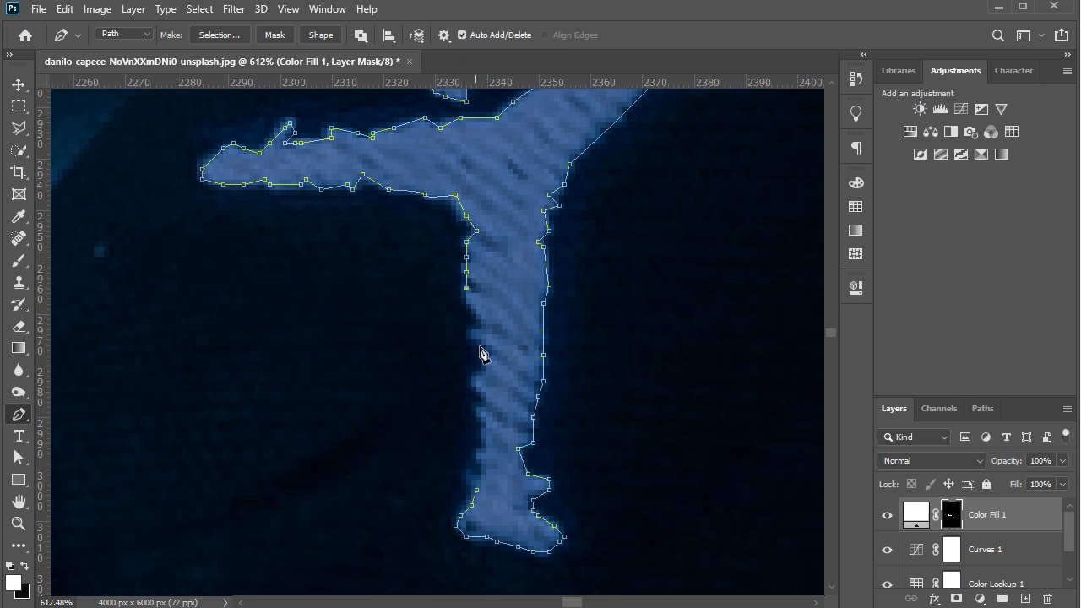
{"action": "left_click", "coordinate": [486, 323]}
{"action": "left_click", "coordinate": [472, 340]}
{"action": "left_click", "coordinate": [486, 348]}
{"action": "left_click", "coordinate": [477, 377]}
{"action": "left_click", "coordinate": [477, 395]}
{"action": "scroll", "coordinate": [475, 495], "scroll_direction": "down", "scroll_amount": 5}
{"action": "scroll", "coordinate": [519, 309], "scroll_direction": "up", "scroll_amount": 1}
Convert the closed Jumpman logo path to a selection
{"action": "right_click", "coordinate": [512, 294]}
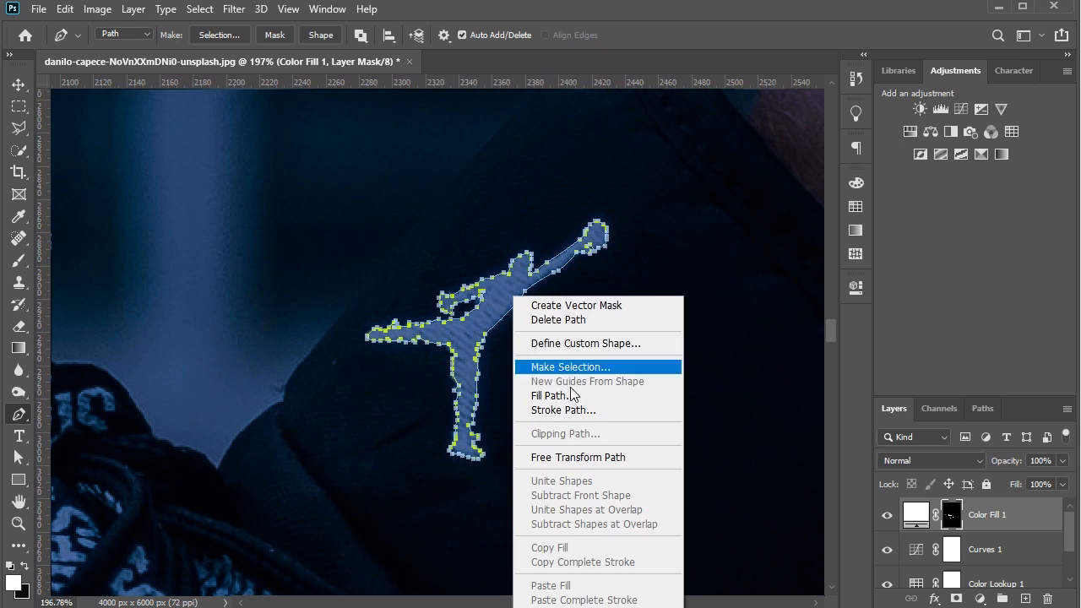
{"action": "left_click", "coordinate": [574, 368]}
{"action": "left_click", "coordinate": [622, 99]}
Paint the selected Jumpman logo white on the Color Fill 1 mask with the Brush tool
{"action": "key", "text": "b"}
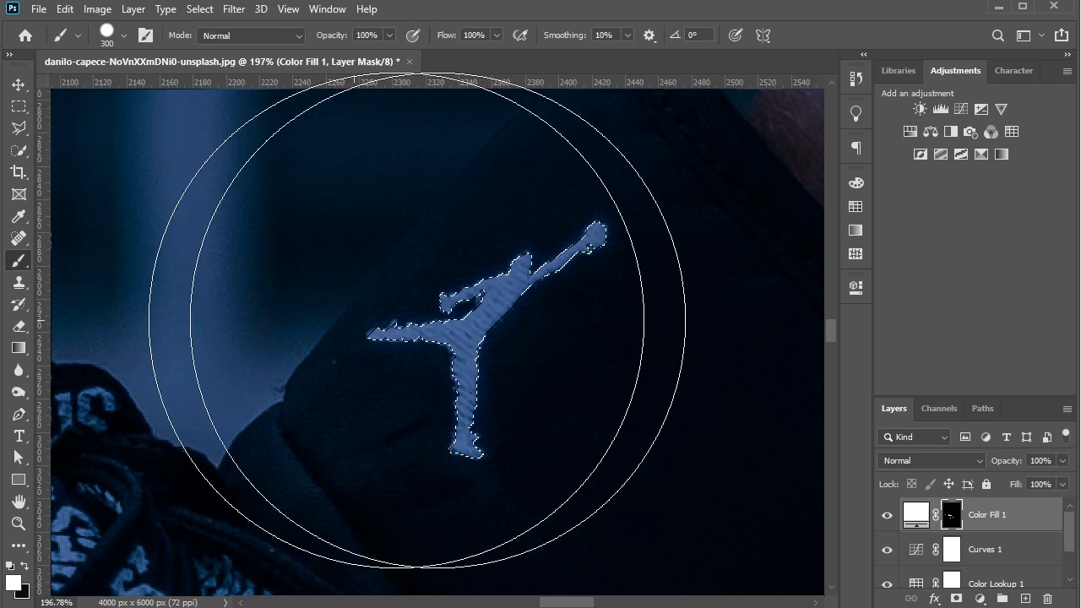
{"action": "mouse_move", "coordinate": [436, 318]}
{"action": "left_mouse_down"}
{"action": "mouse_move", "coordinate": [487, 323]}
{"action": "mouse_move", "coordinate": [416, 328]}
{"action": "left_mouse_up"}
{"action": "scroll", "coordinate": [416, 315], "scroll_direction": "down", "scroll_amount": 8}
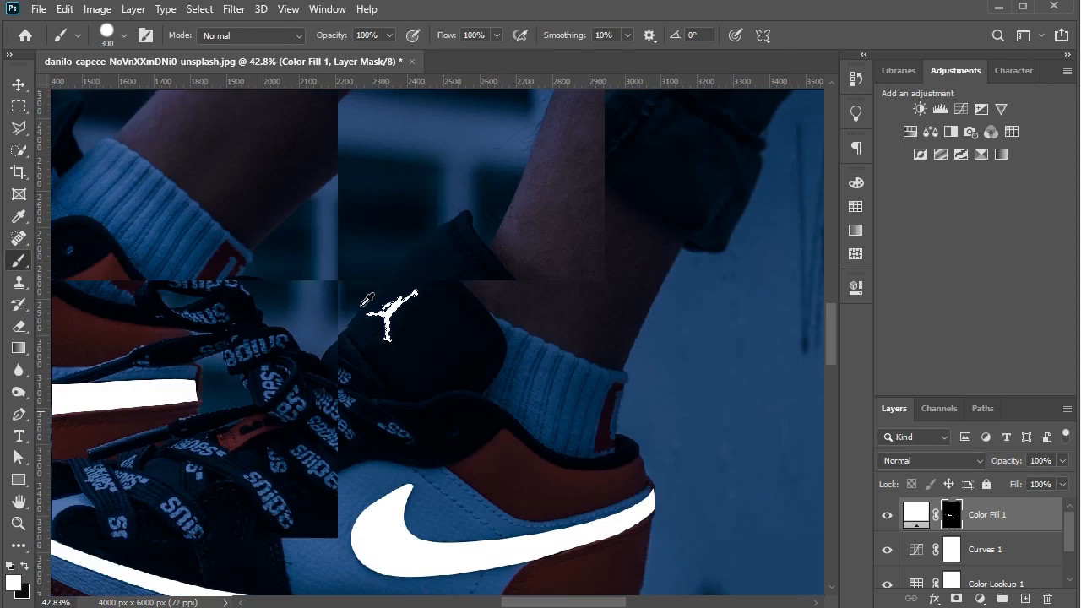
Clear the selection around the Jumpman logo and deselect the Color Fill 1 layer
{"action": "scroll", "coordinate": [364, 312], "scroll_direction": "left", "scroll_amount": 3}
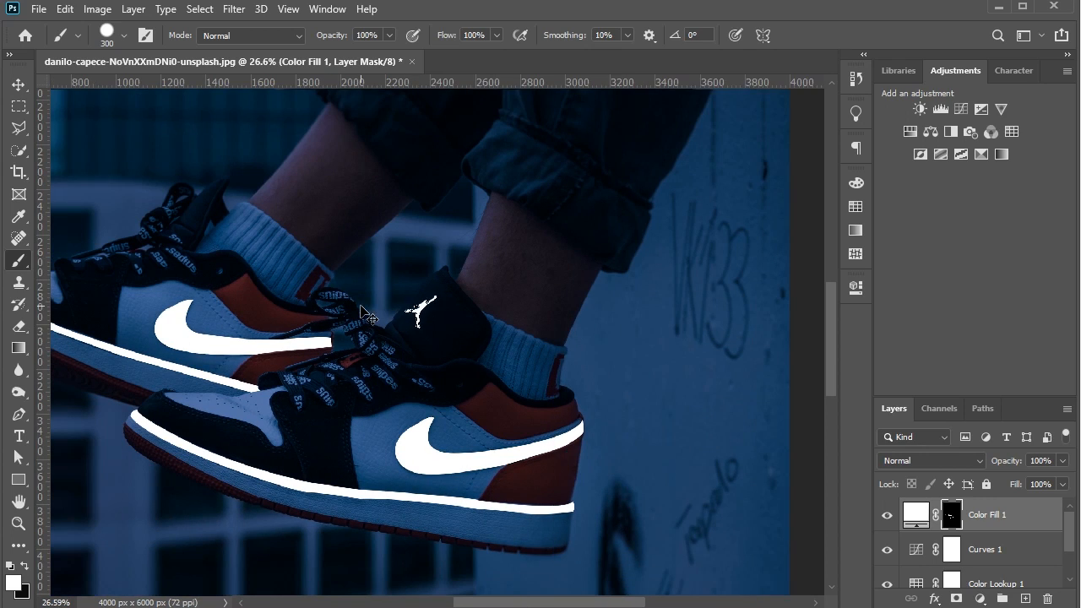
{"action": "scroll", "coordinate": [496, 528], "scroll_direction": "up", "scroll_amount": 5}
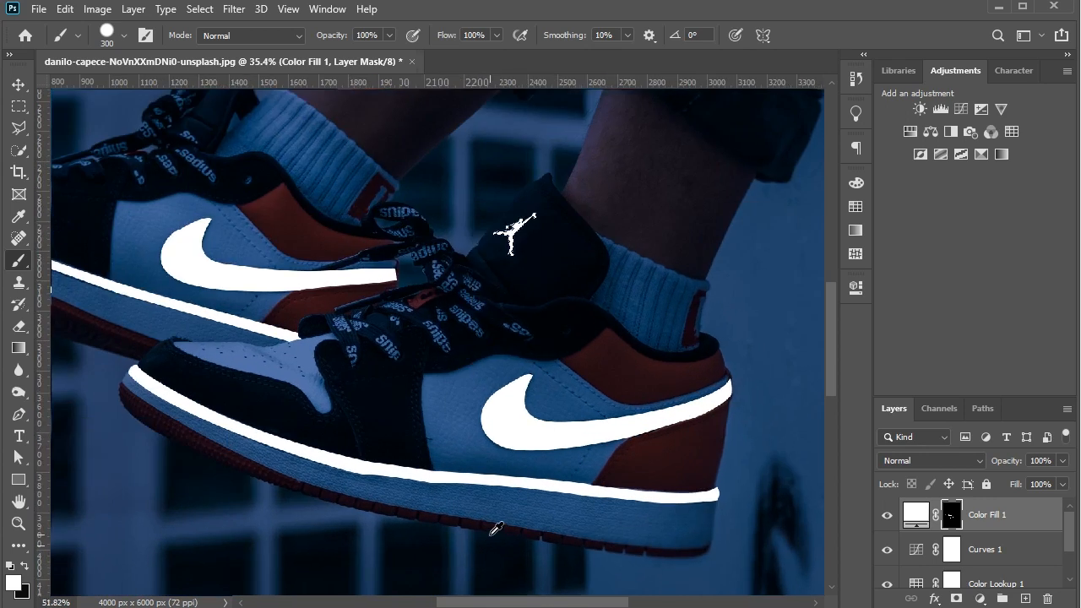
{"action": "scroll", "coordinate": [496, 528], "scroll_direction": "down", "scroll_amount": 5}
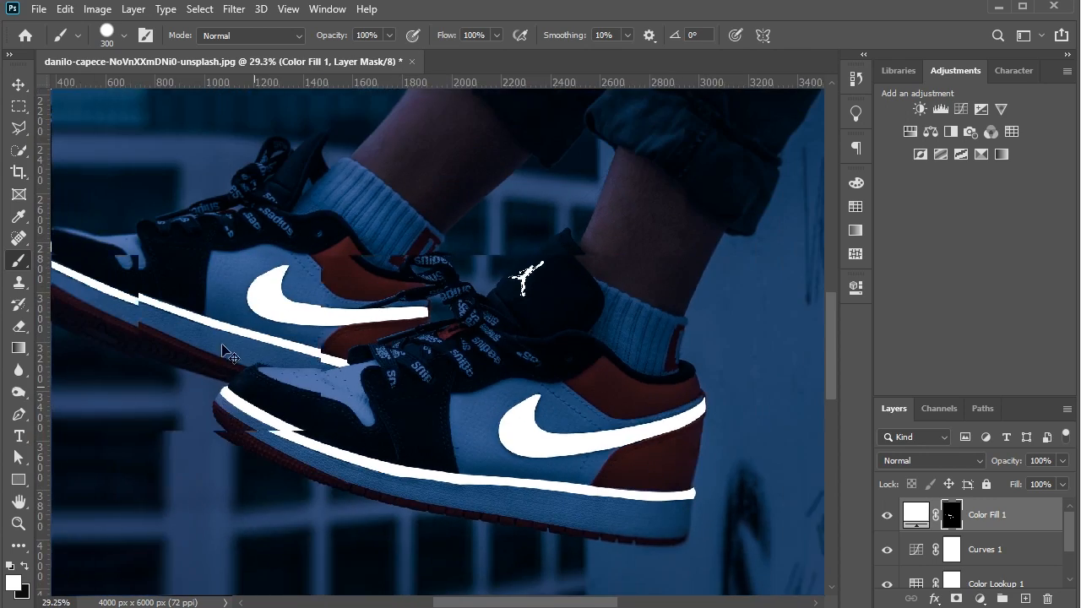
{"action": "scroll", "coordinate": [161, 193], "scroll_direction": "left", "scroll_amount": 2}
{"action": "scroll", "coordinate": [163, 196], "scroll_direction": "up", "scroll_amount": 4}
{"action": "scroll", "coordinate": [163, 196], "scroll_direction": "down", "scroll_amount": 3}
{"action": "key", "text": "v"}
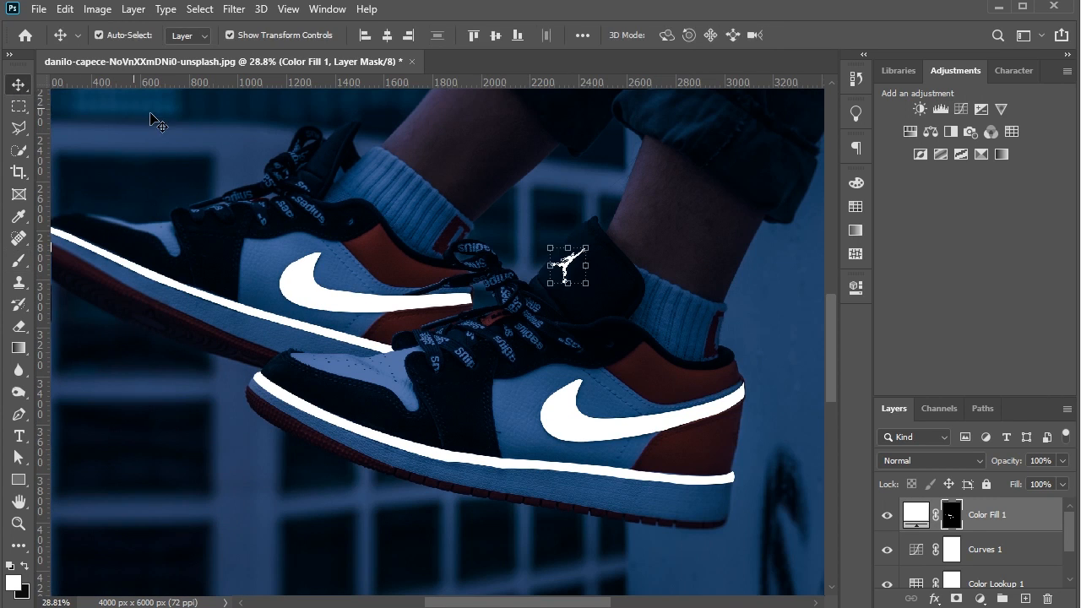
{"action": "left_click", "coordinate": [127, 118]}
{"action": "key", "text": "m"}
{"action": "key", "text": "v"}
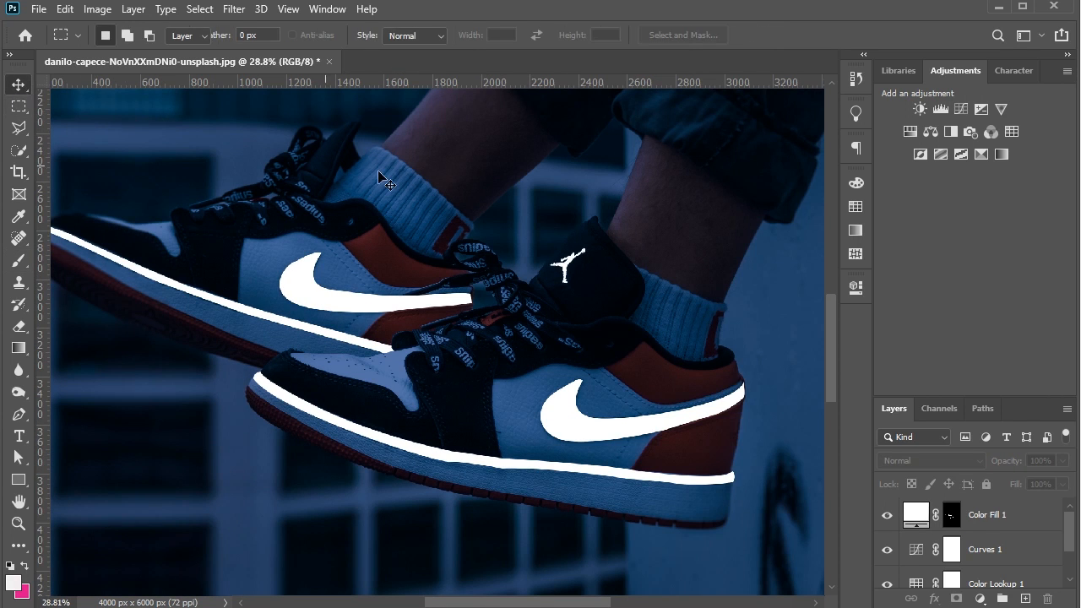
Add an Outer Glow effect to the Color Fill 1 layer, keeping the shoes in view beside its settings
{"action": "scroll", "coordinate": [414, 182], "scroll_direction": "down", "scroll_amount": 8}
{"action": "scroll", "coordinate": [409, 188], "scroll_direction": "up", "scroll_amount": 4}
{"action": "scroll", "coordinate": [408, 188], "scroll_direction": "up", "scroll_amount": 2}
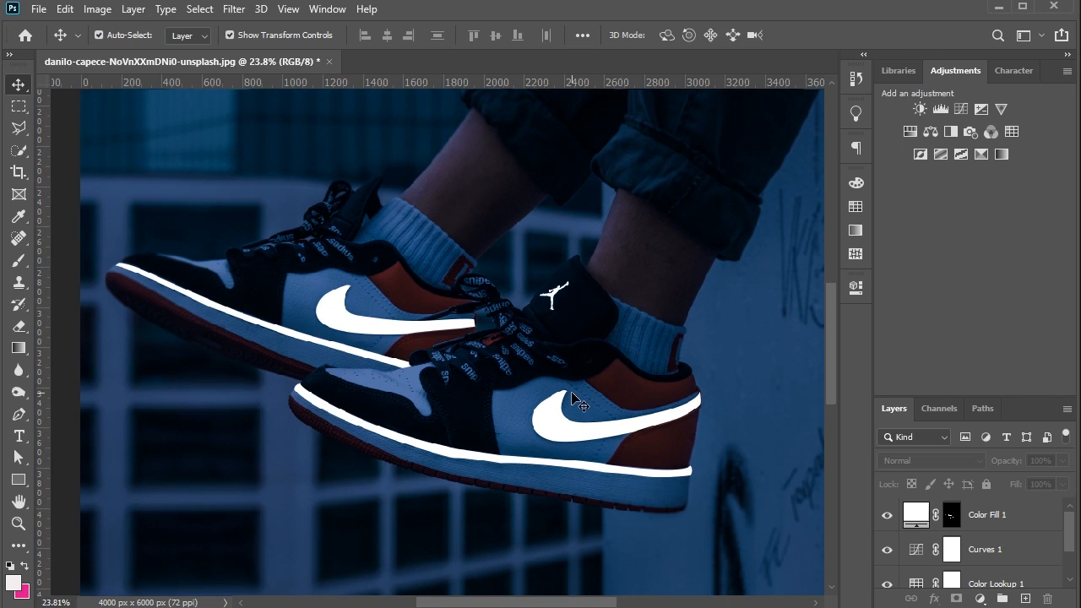
{"action": "left_click", "coordinate": [991, 527]}
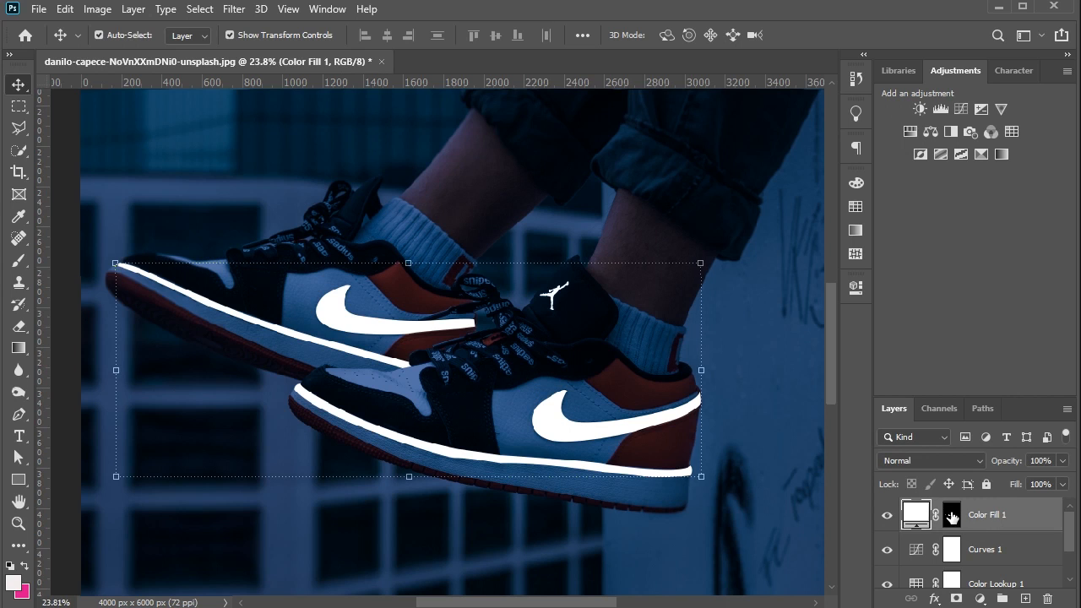
{"action": "left_click", "coordinate": [934, 599]}
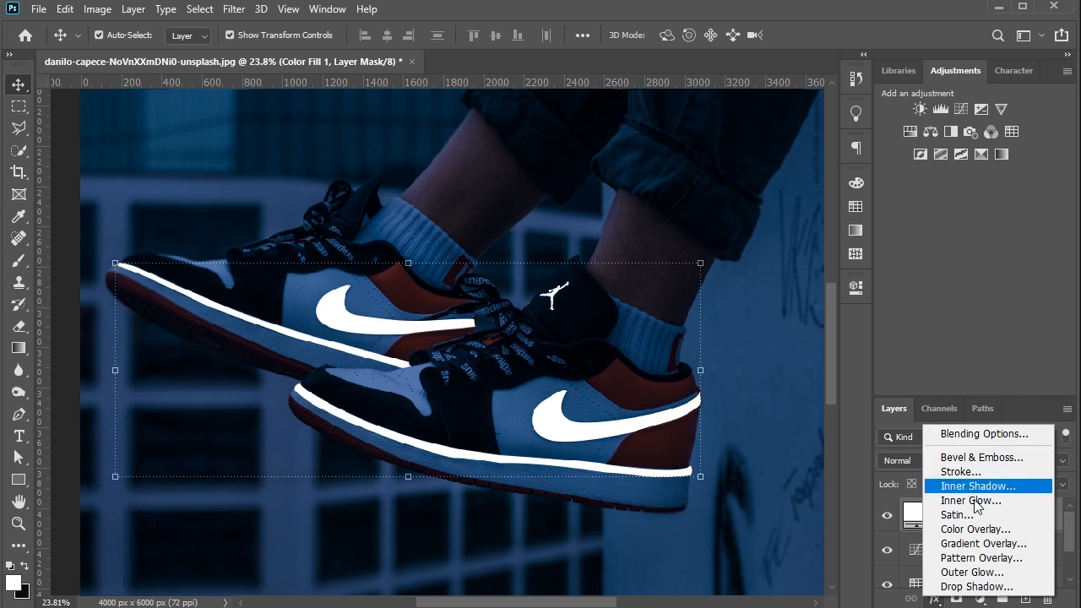
{"action": "left_click", "coordinate": [968, 573]}
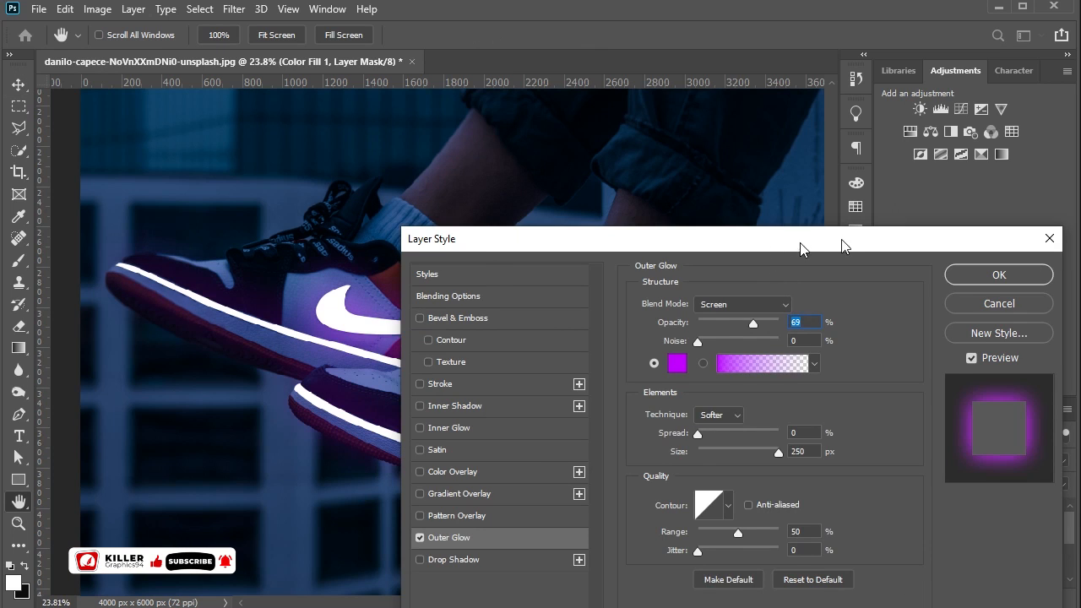
{"action": "left_click_drag", "start_coordinate": [837, 244], "coordinate": [929, 206]}
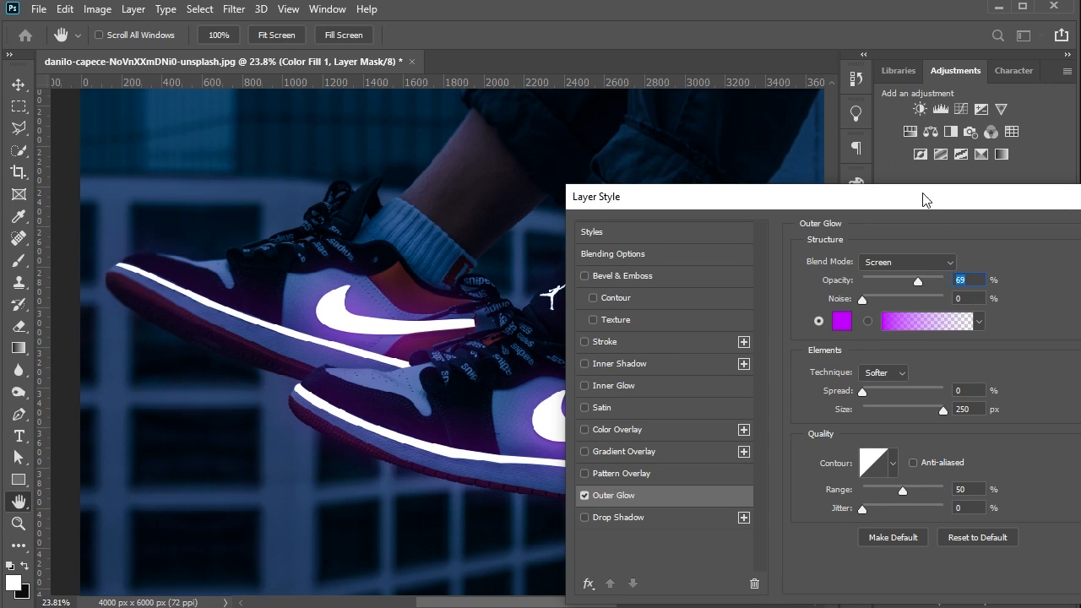
Set the outer glow's opacity to 59% and its colour to bright blue #009cff
{"action": "type", "text": "9"}
{"action": "left_click", "coordinate": [843, 330]}
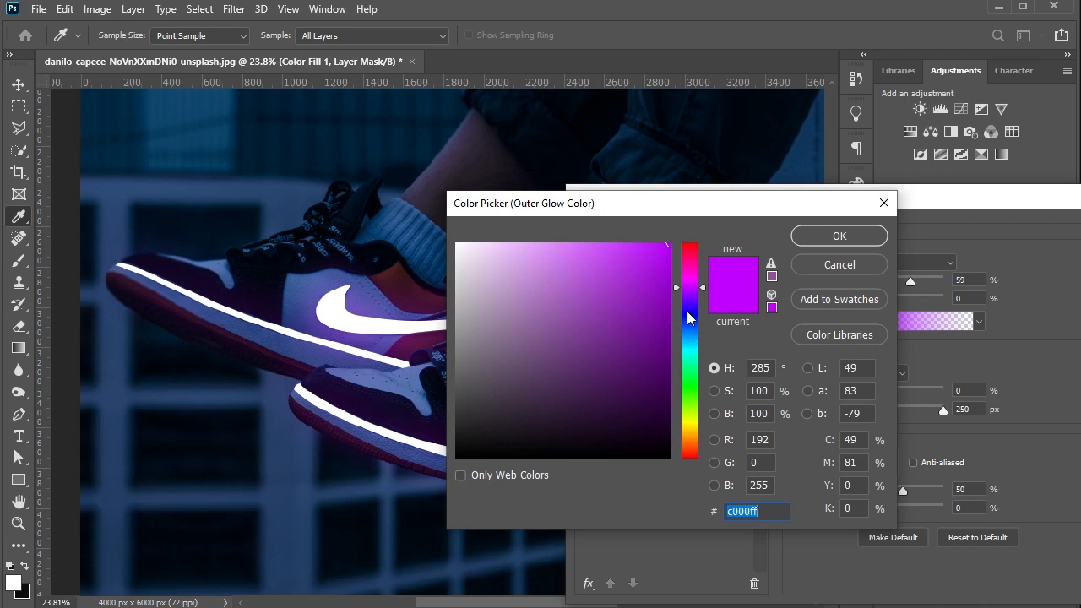
{"action": "left_click", "coordinate": [690, 328]}
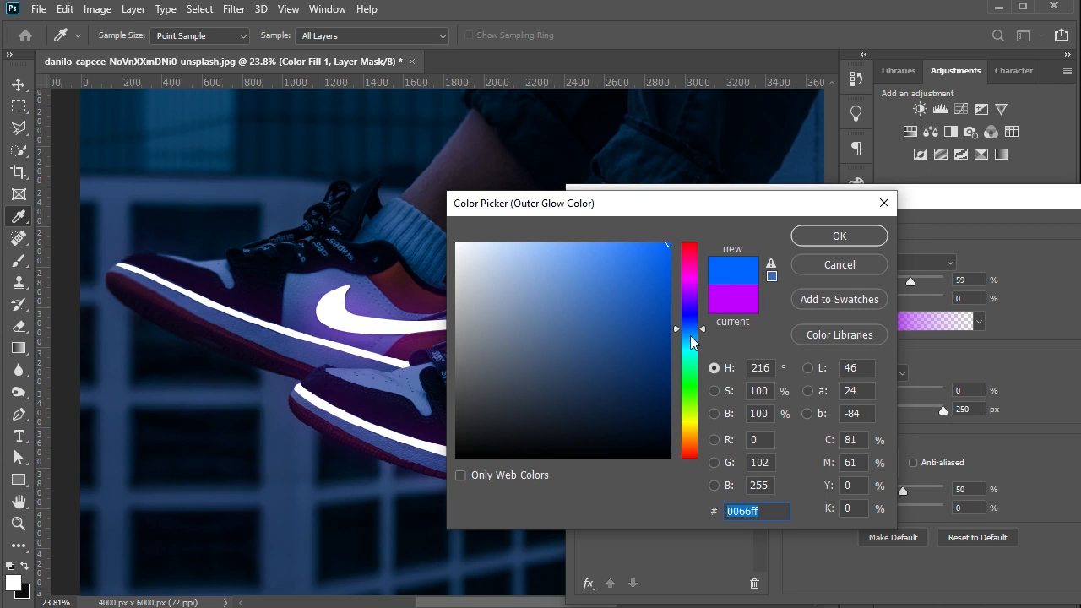
{"action": "left_click_drag", "start_coordinate": [690, 332], "coordinate": [690, 336]}
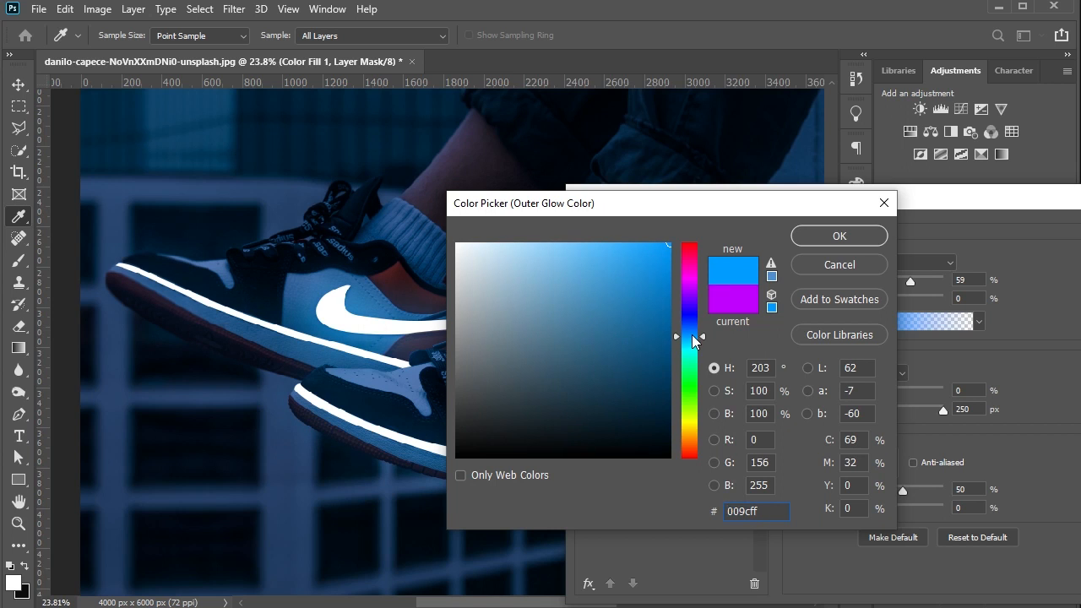
{"action": "left_click", "coordinate": [808, 241]}
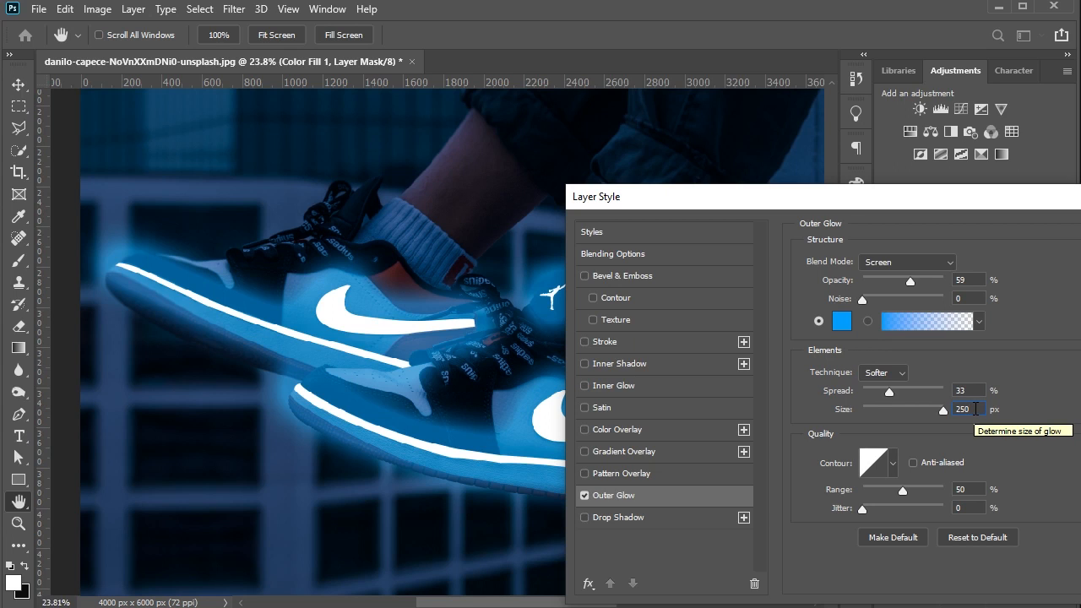
Reduce the outer glow's size to 62 px and its spread to 1%
{"action": "key", "text": "BackSpace"}
{"action": "key", "text": "BackSpace"}
{"action": "key", "text": "BackSpace"}
{"action": "type", "text": "1"}
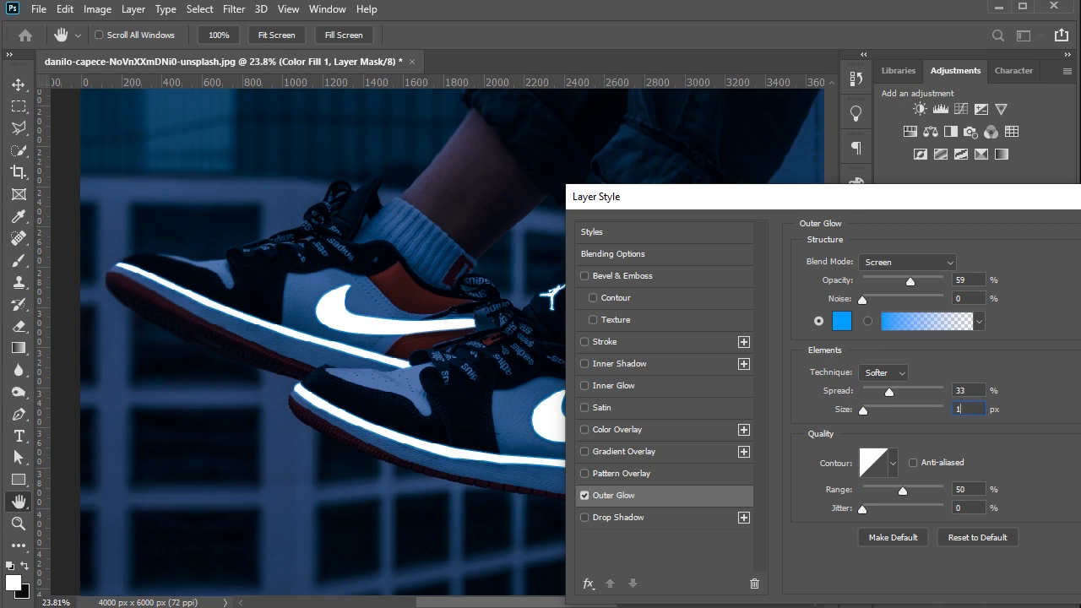
{"action": "type", "text": "50"}
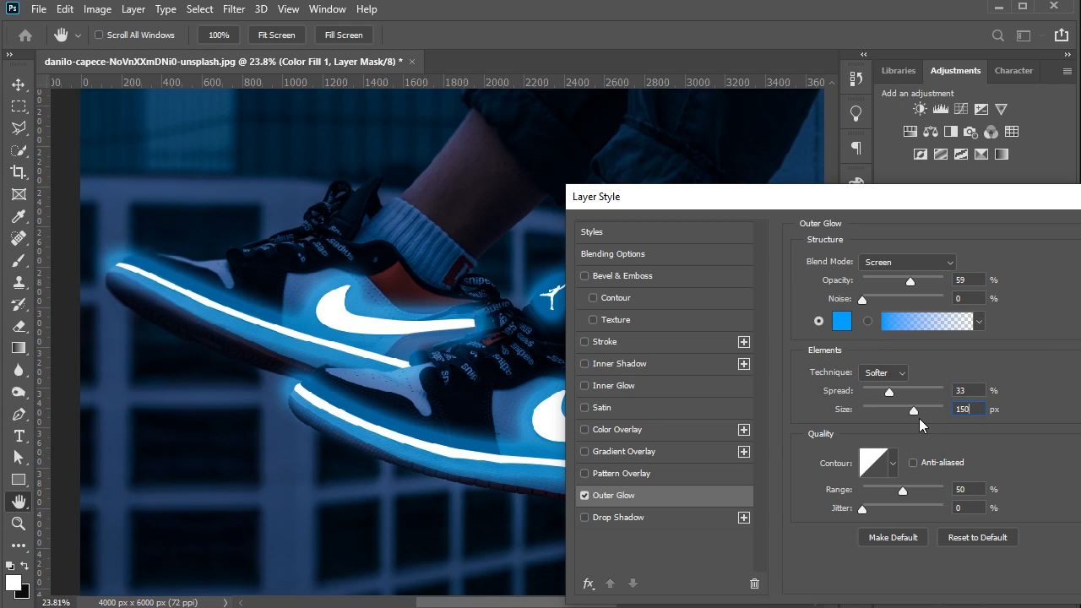
{"action": "left_click_drag", "start_coordinate": [915, 411], "coordinate": [864, 398]}
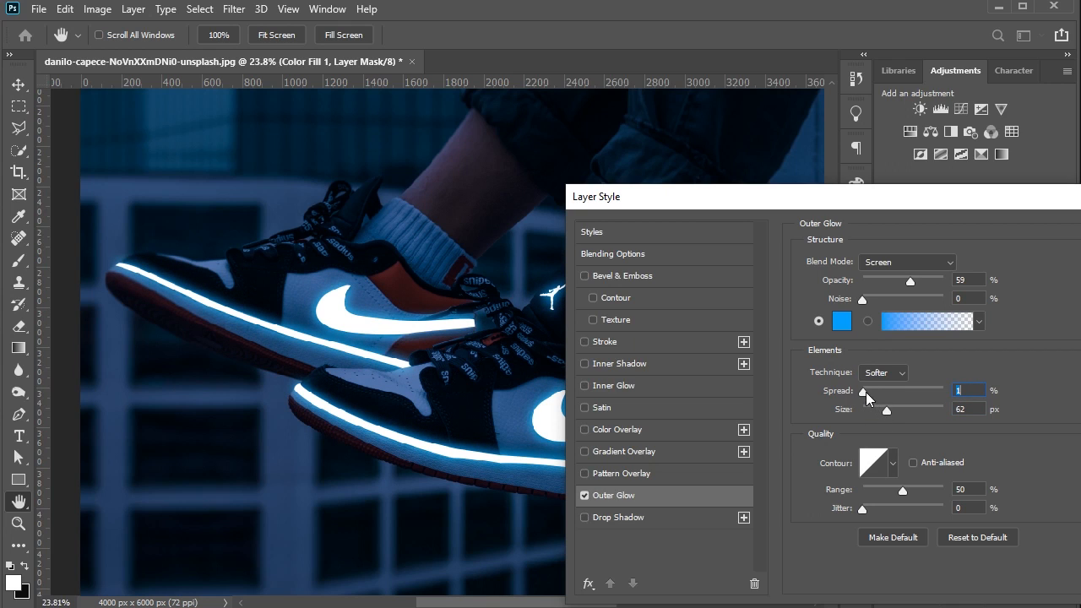
Set the outer glow's size to 84 px, spread to 4%, range to 100% and jitter to 33%
{"action": "left_click_drag", "start_coordinate": [886, 408], "coordinate": [893, 409]}
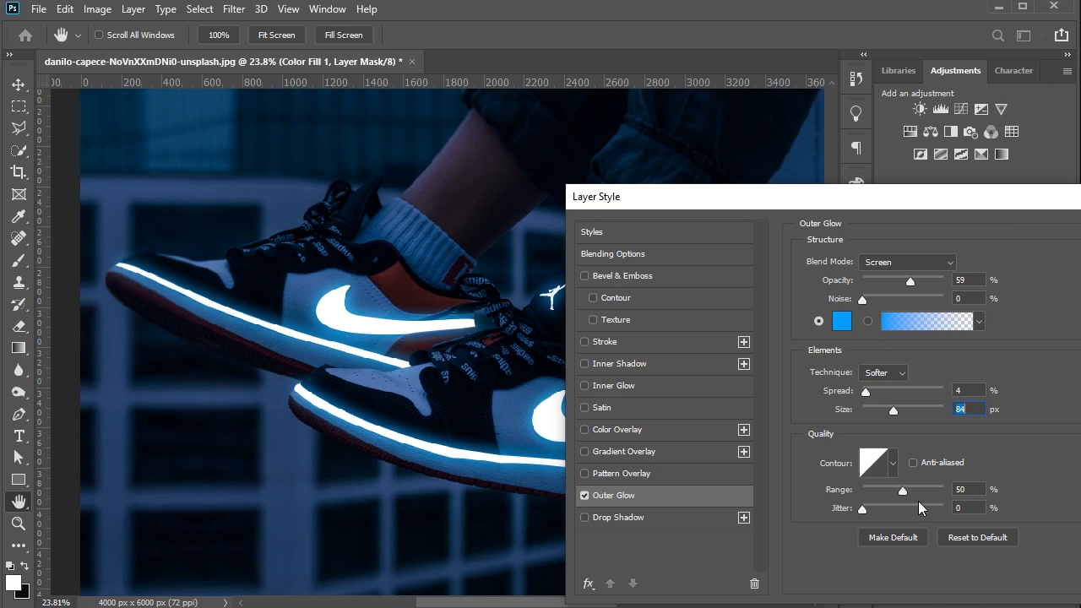
{"action": "left_click_drag", "start_coordinate": [903, 492], "coordinate": [926, 489]}
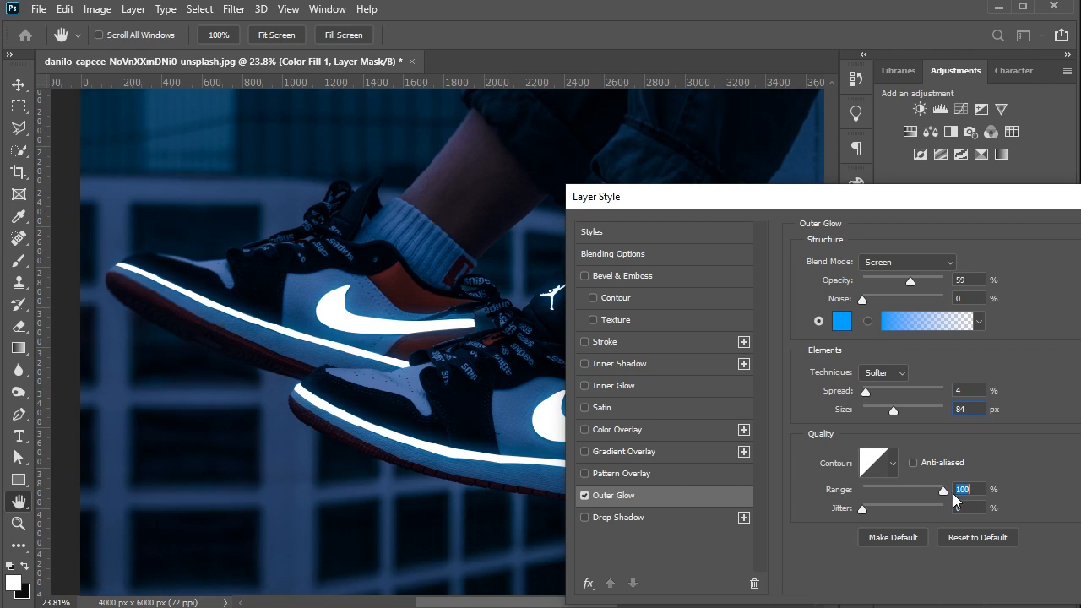
{"action": "left_click_drag", "start_coordinate": [863, 508], "coordinate": [883, 510]}
Set the outer glow's spread to 33% and size to 122 px, checking it against both shoes, and apply the layer style
{"action": "left_click_drag", "start_coordinate": [893, 411], "coordinate": [919, 420]}
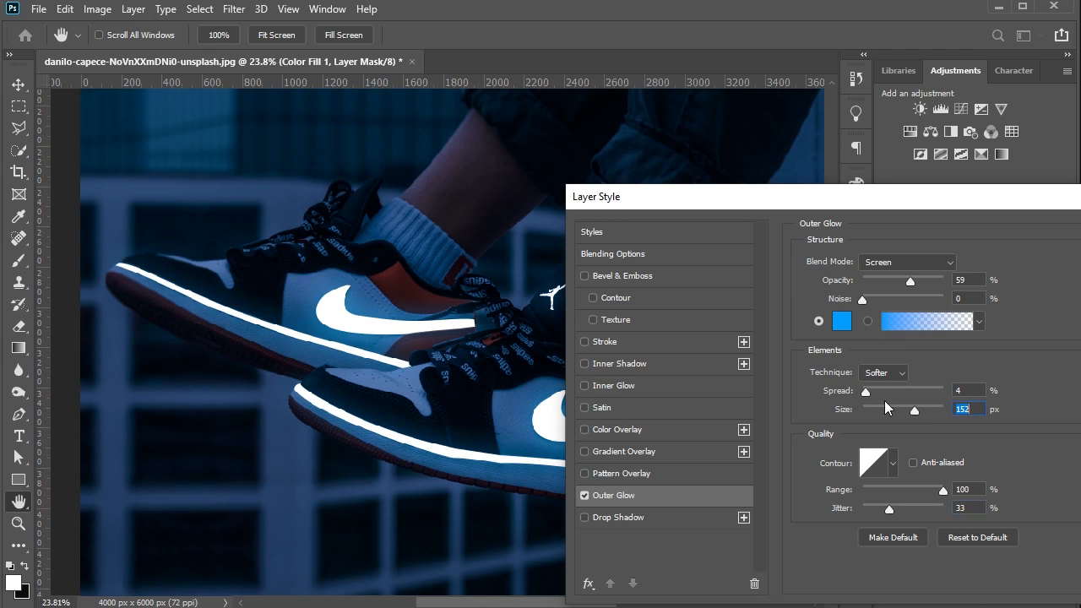
{"action": "left_click_drag", "start_coordinate": [866, 393], "coordinate": [876, 397]}
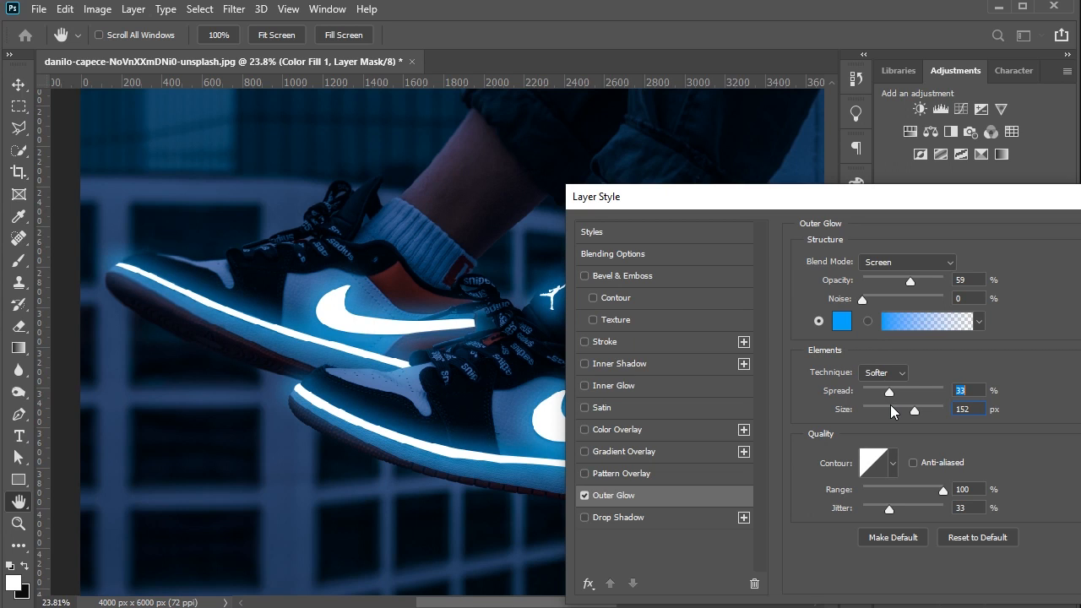
{"action": "left_click_drag", "start_coordinate": [854, 211], "coordinate": [946, 190]}
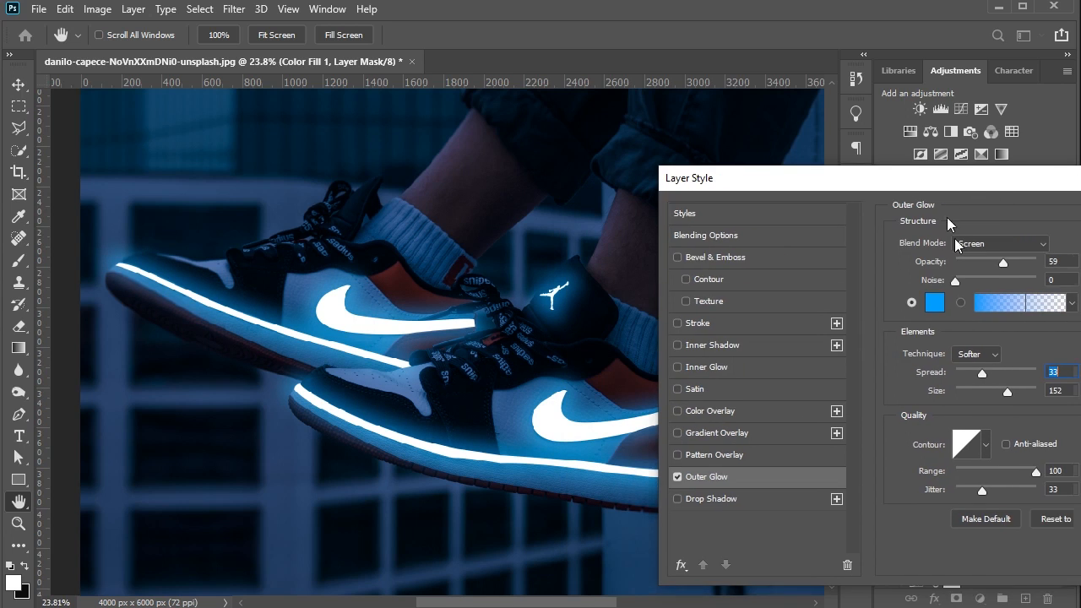
{"action": "left_click_drag", "start_coordinate": [1007, 397], "coordinate": [1001, 397]}
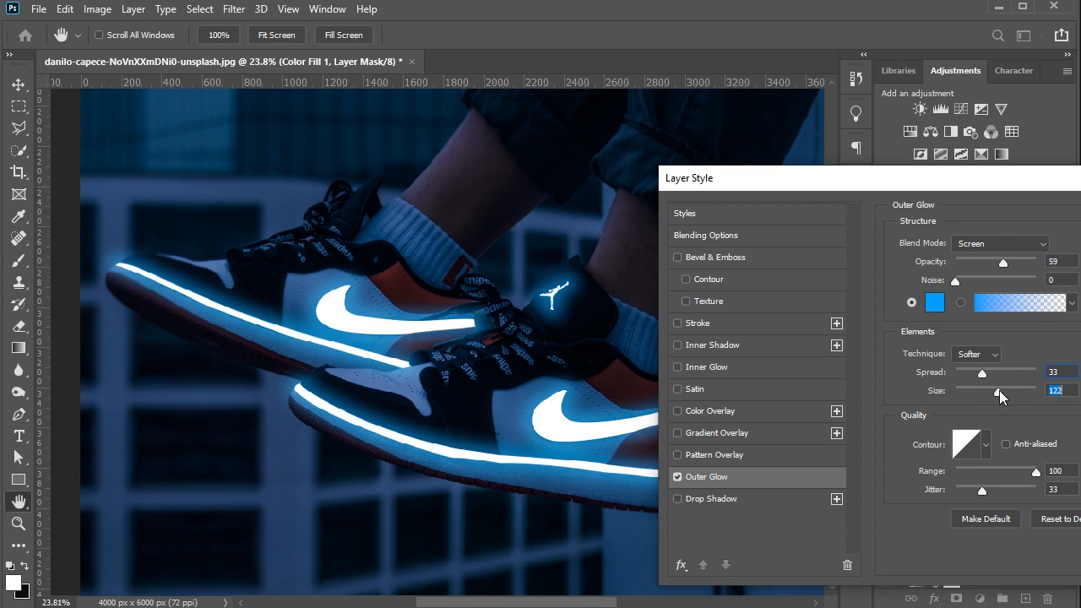
{"action": "left_click_drag", "start_coordinate": [920, 184], "coordinate": [840, 174]}
{"action": "left_click_drag", "start_coordinate": [1014, 174], "coordinate": [820, 171]}
{"action": "left_click", "coordinate": [967, 206]}
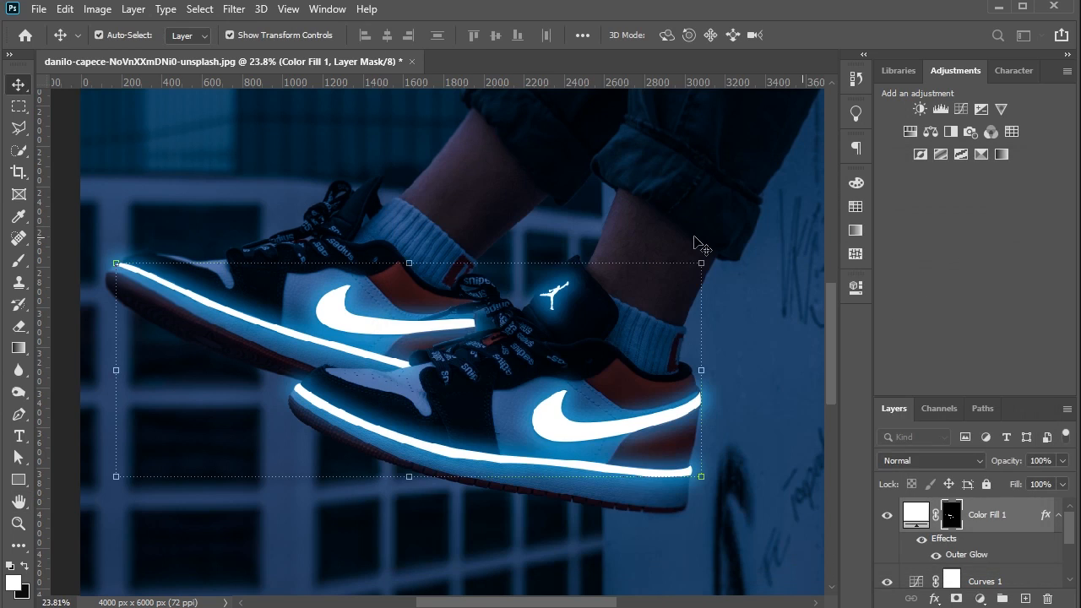
Soften the Color Fill 1 layer mask with a Gaussian Blur of 3.0 pixels radius, and deselect the layer
{"action": "scroll", "coordinate": [561, 186], "scroll_direction": "down", "scroll_amount": 2}
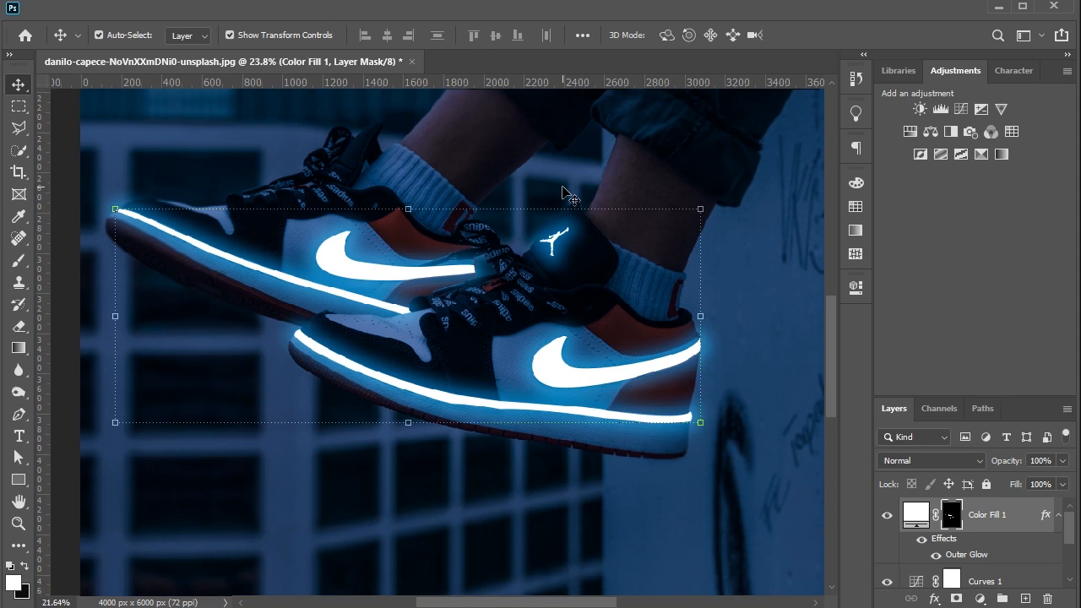
{"action": "scroll", "coordinate": [562, 188], "scroll_direction": "down", "scroll_amount": 3}
{"action": "left_click", "coordinate": [748, 379]}
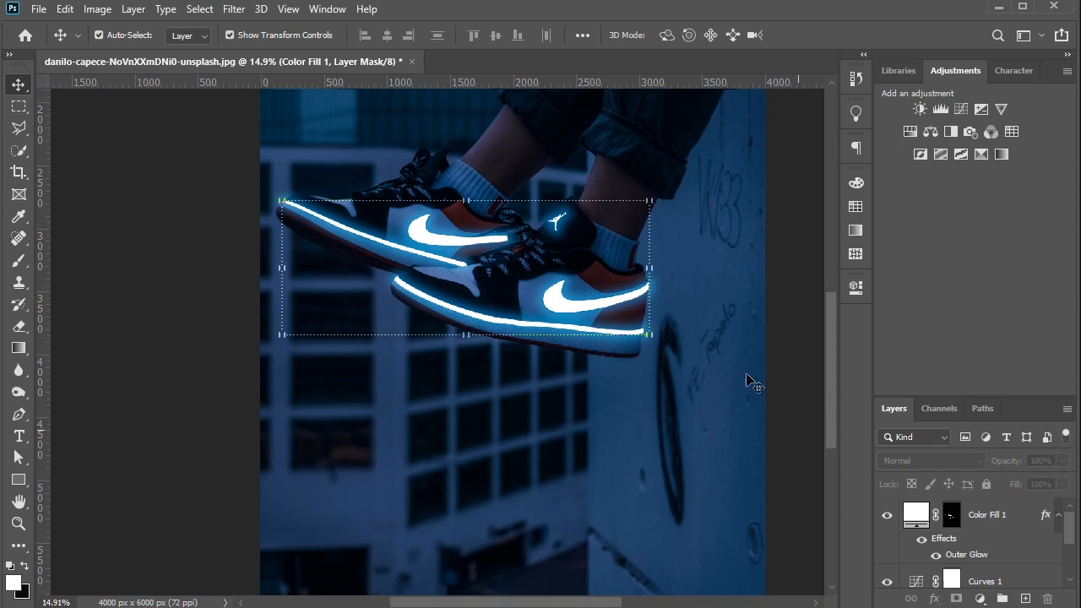
{"action": "scroll", "coordinate": [707, 321], "scroll_direction": "up", "scroll_amount": 3}
{"action": "scroll", "coordinate": [707, 326], "scroll_direction": "up", "scroll_amount": 3}
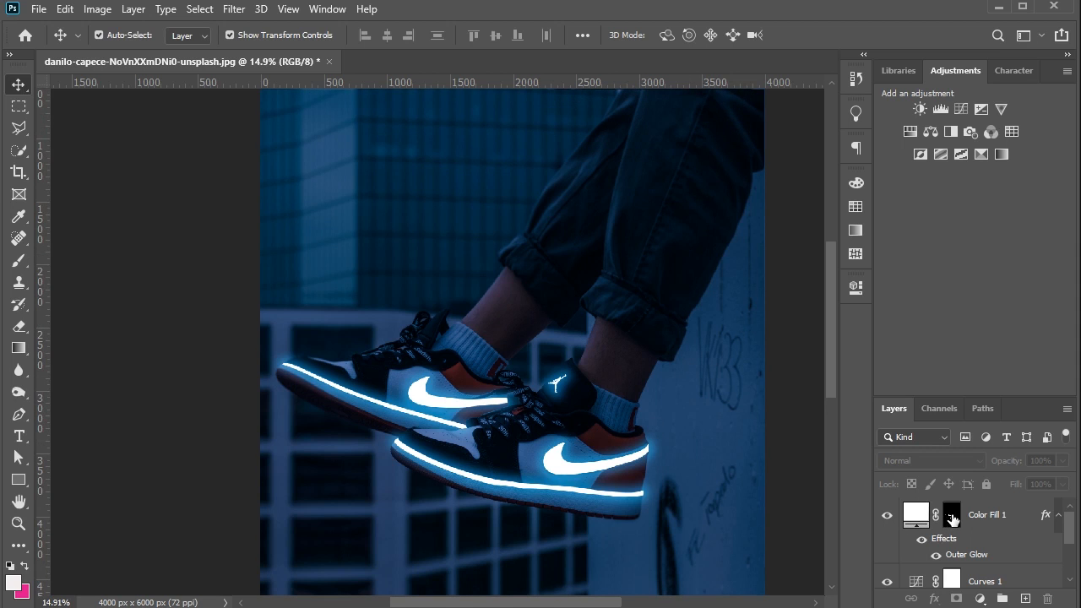
{"action": "left_click", "coordinate": [951, 517]}
{"action": "left_click", "coordinate": [236, 10]}
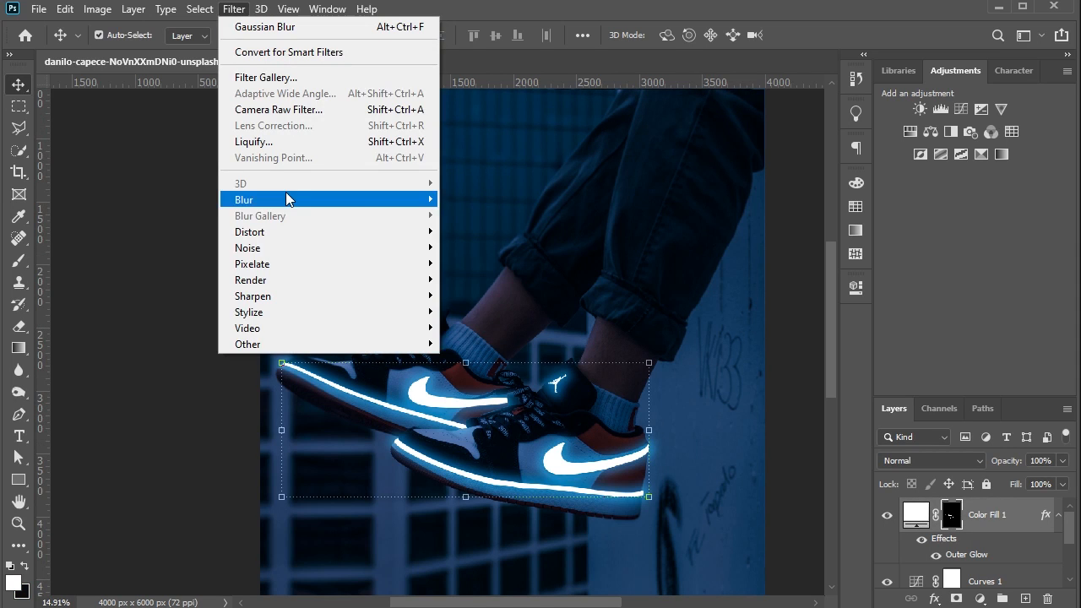
{"action": "mouse_move", "coordinate": [285, 200]}
{"action": "left_click", "coordinate": [479, 265]}
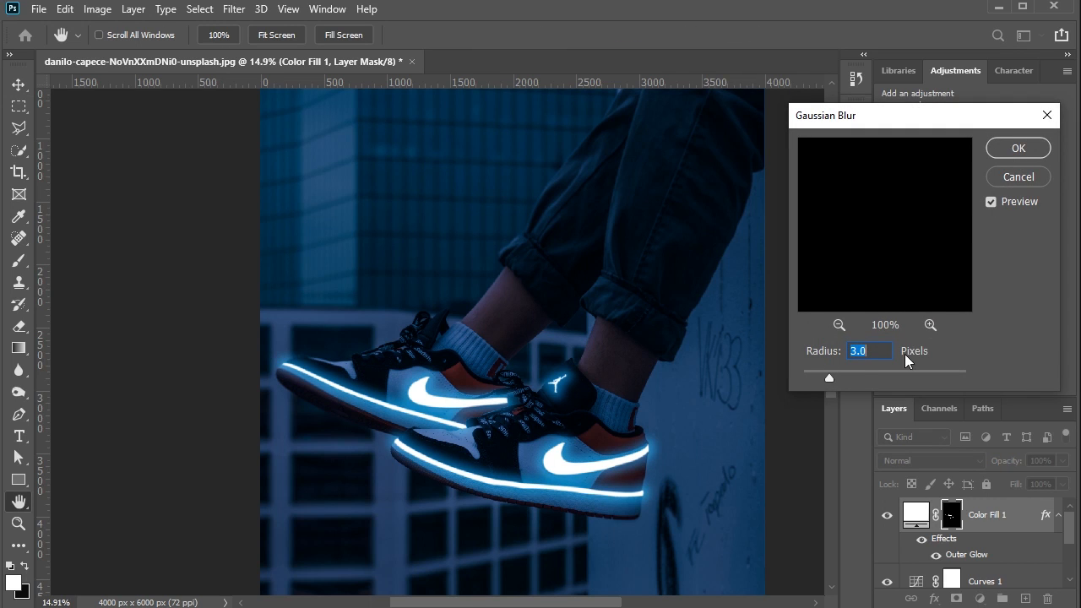
{"action": "left_click", "coordinate": [1027, 150]}
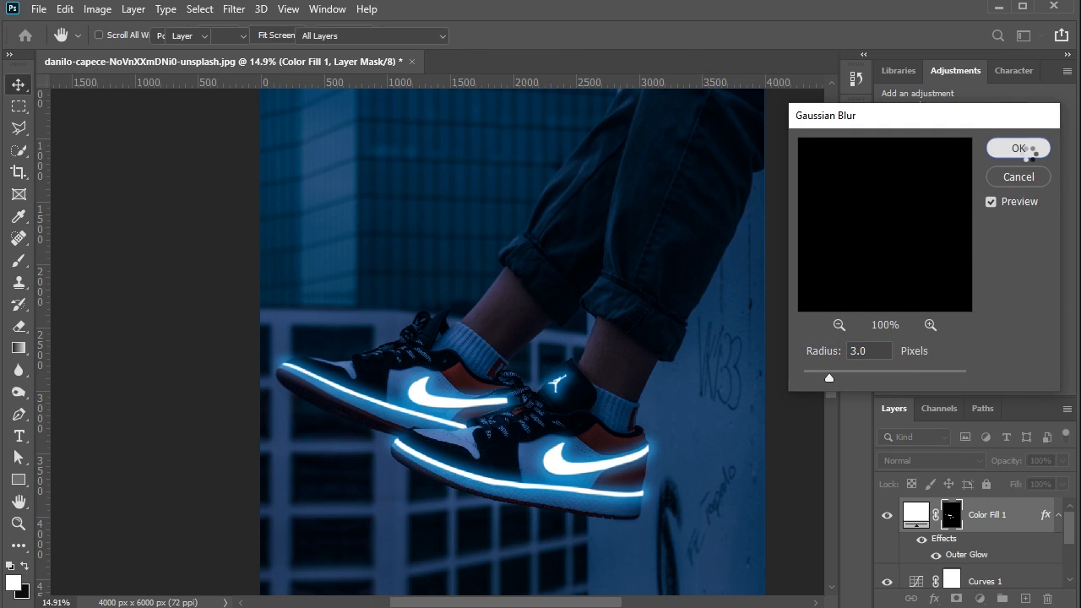
{"action": "left_click", "coordinate": [776, 475]}
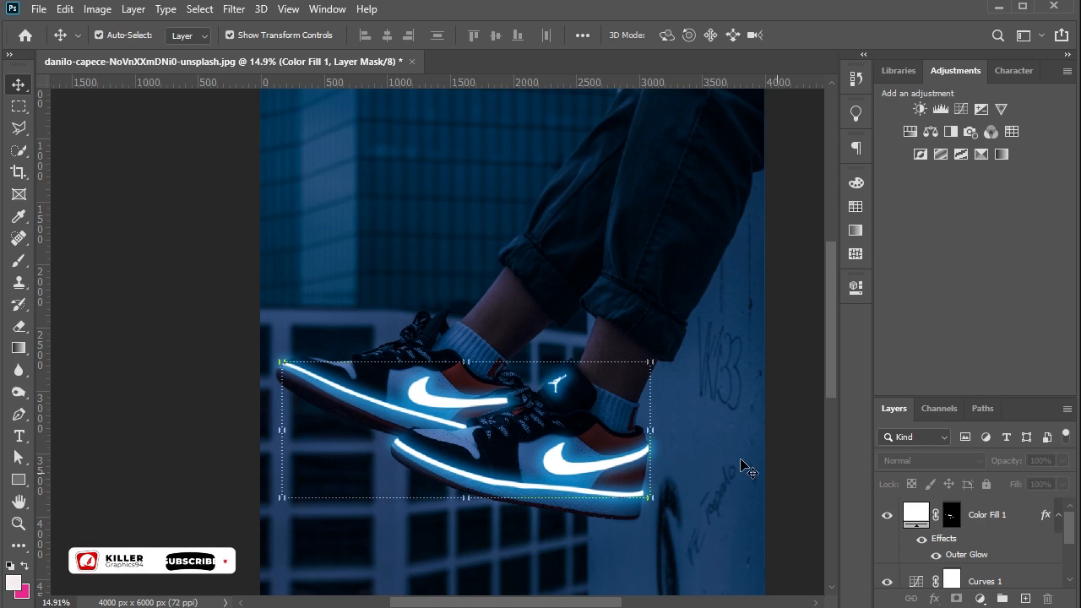
Add a new empty layer above Color Fill 1
{"action": "left_click_drag", "start_coordinate": [617, 430], "coordinate": [616, 444]}
{"action": "scroll", "coordinate": [600, 426], "scroll_direction": "down", "scroll_amount": 2}
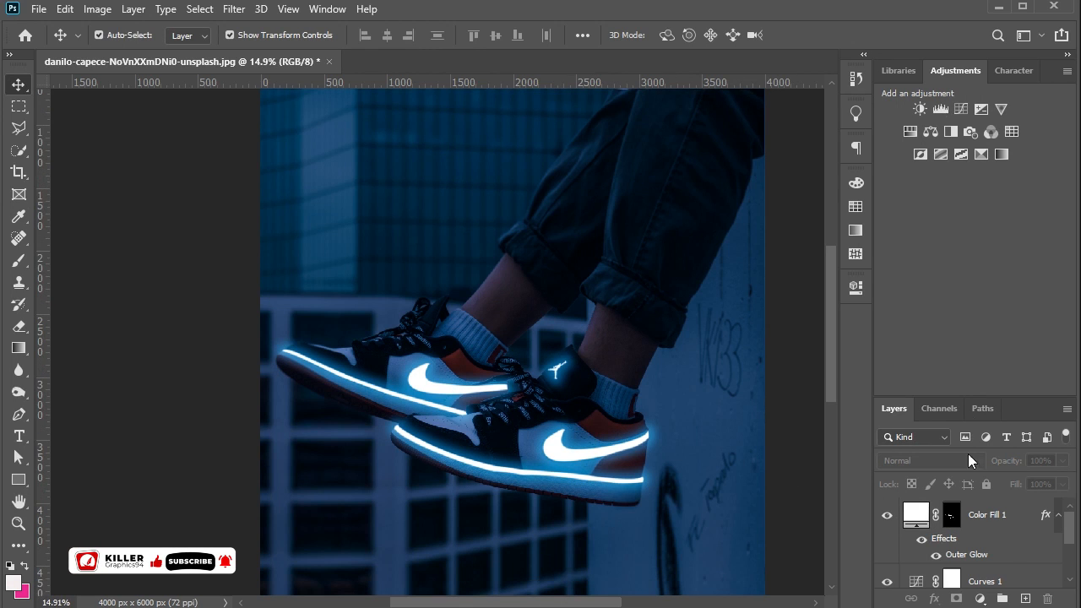
{"action": "left_click", "coordinate": [1025, 599]}
Set up the Brush tool with a size of 124 px and a hardness of 0%
{"action": "scroll", "coordinate": [349, 412], "scroll_direction": "up", "scroll_amount": 8}
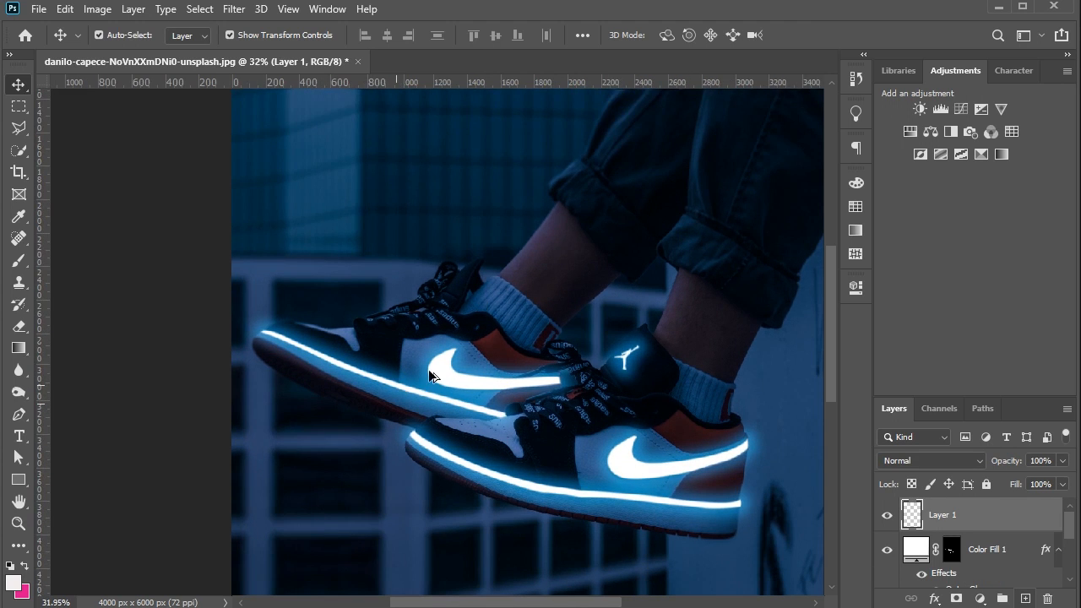
{"action": "scroll", "coordinate": [475, 366], "scroll_direction": "up", "scroll_amount": 1}
{"action": "left_click", "coordinate": [19, 260]}
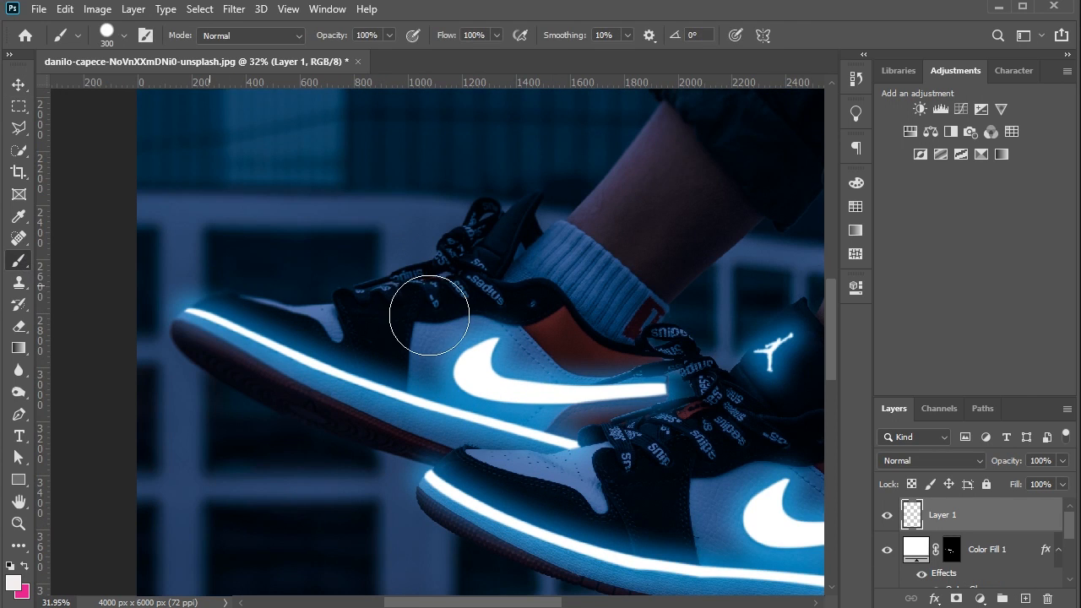
{"action": "right_click", "coordinate": [432, 316]}
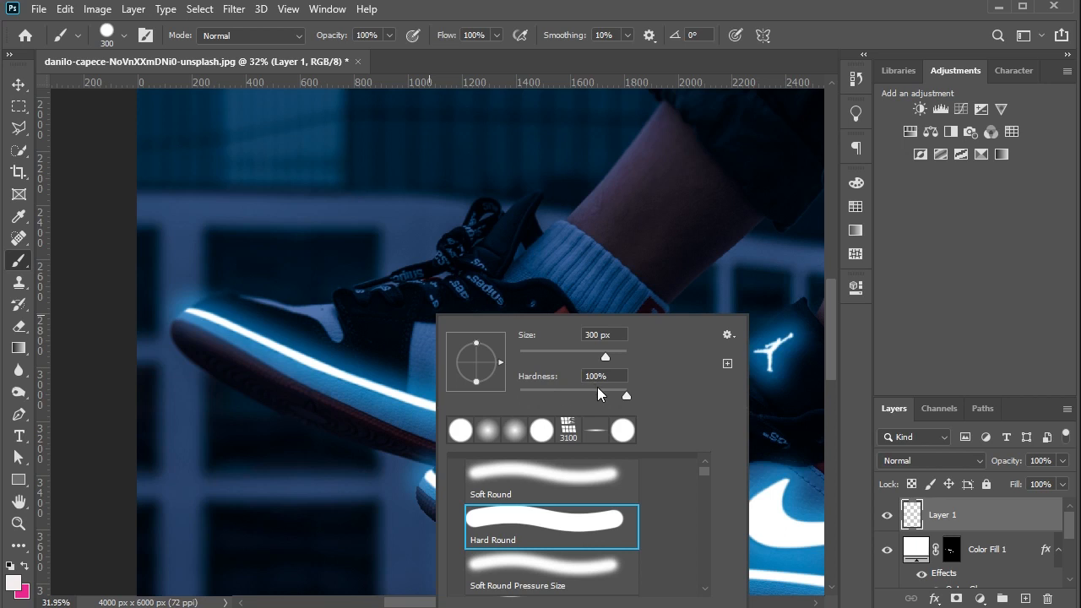
{"action": "left_click_drag", "start_coordinate": [555, 355], "coordinate": [583, 350]}
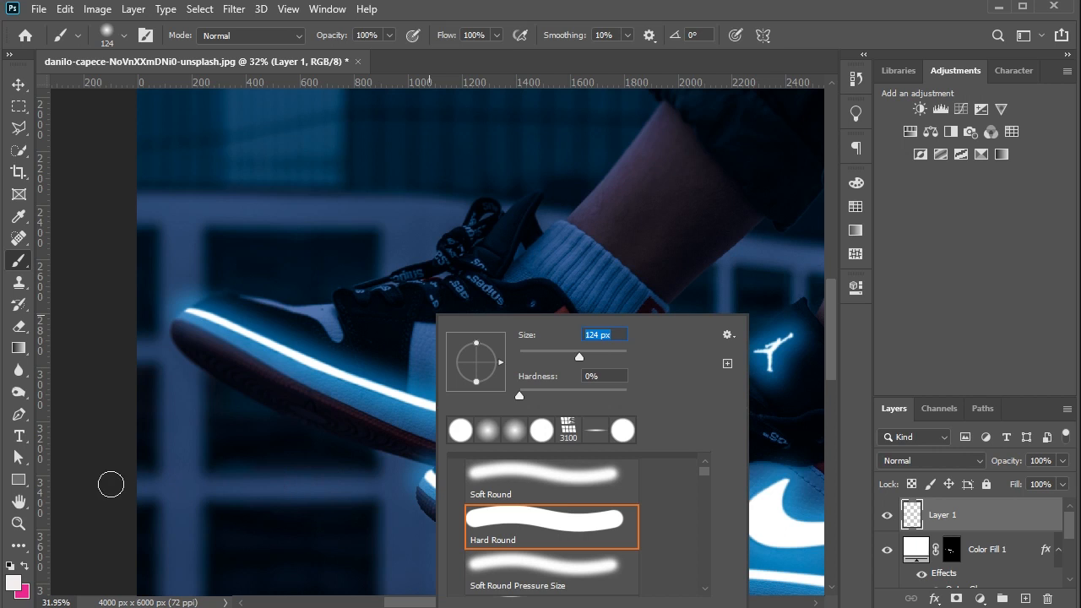
{"action": "key", "text": "Return"}
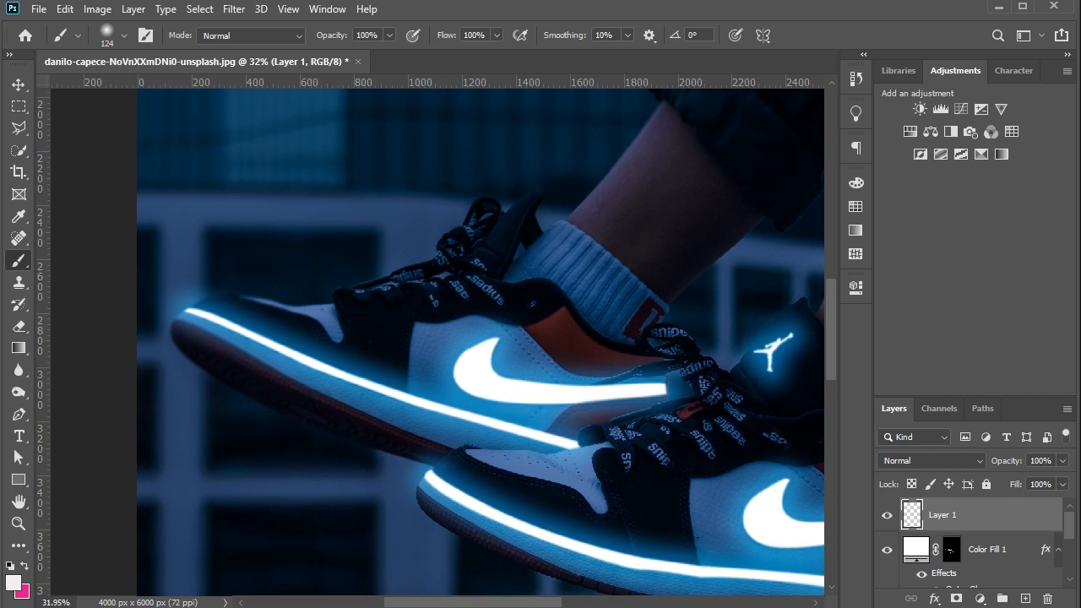
Set the foreground colour to a fully bright, saturated blue based on the hue sampled from the midsole glow
{"action": "left_click", "coordinate": [14, 582]}
{"action": "left_click", "coordinate": [343, 374]}
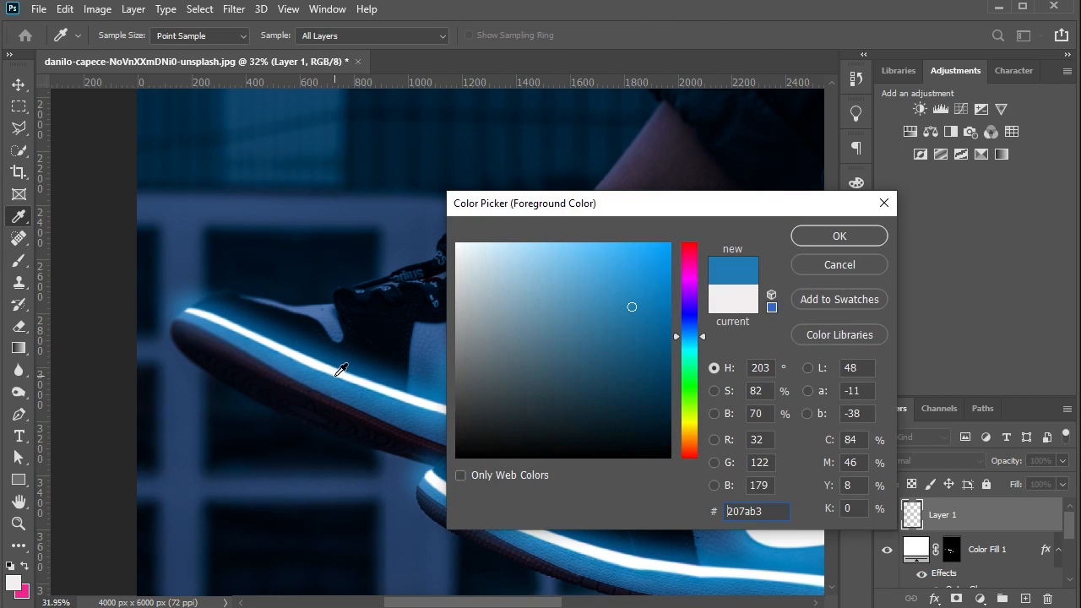
{"action": "left_click", "coordinate": [341, 385]}
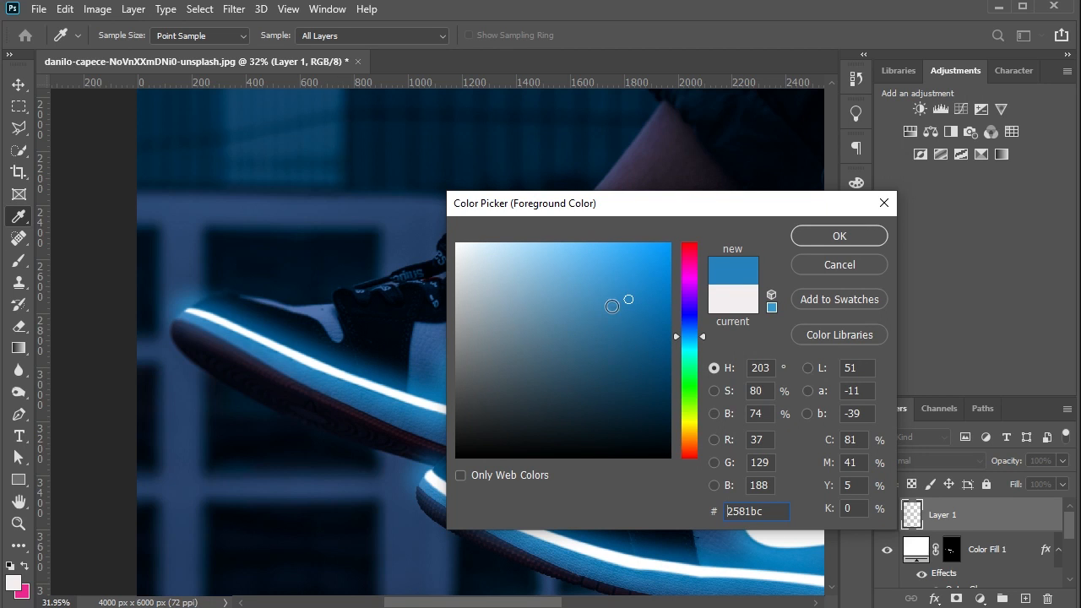
{"action": "mouse_move", "coordinate": [628, 299]}
{"action": "left_mouse_down"}
{"action": "mouse_move", "coordinate": [657, 251]}
{"action": "mouse_move", "coordinate": [722, 221]}
{"action": "left_mouse_up"}
{"action": "left_click", "coordinate": [840, 235]}
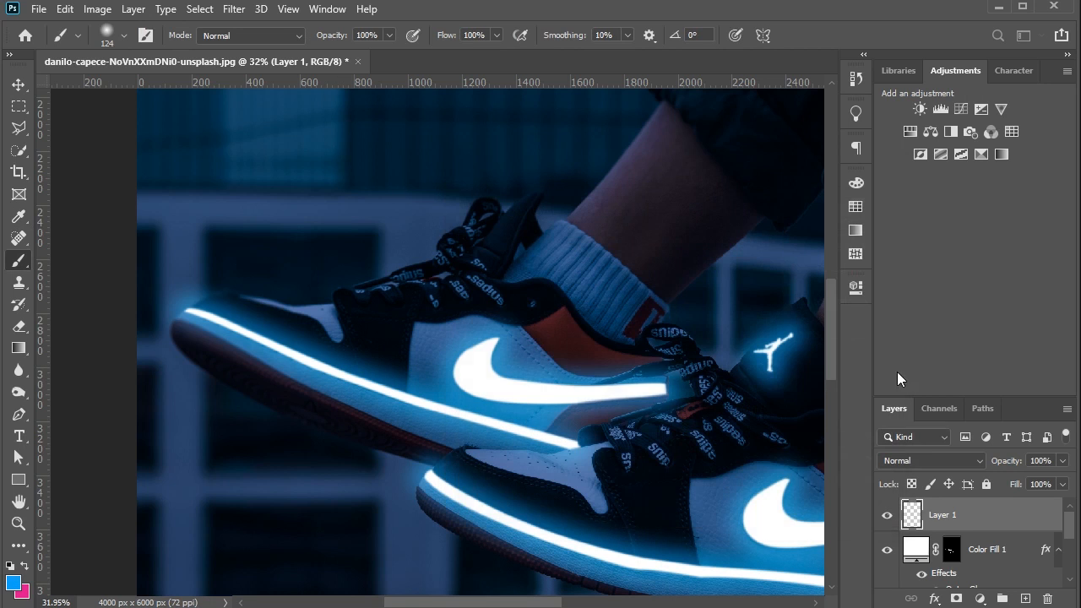
Set Layer 1's blend mode to Color Dodge, undo a test dab beside the swoosh, and reduce the brush flow to 23%
{"action": "left_click", "coordinate": [927, 456]}
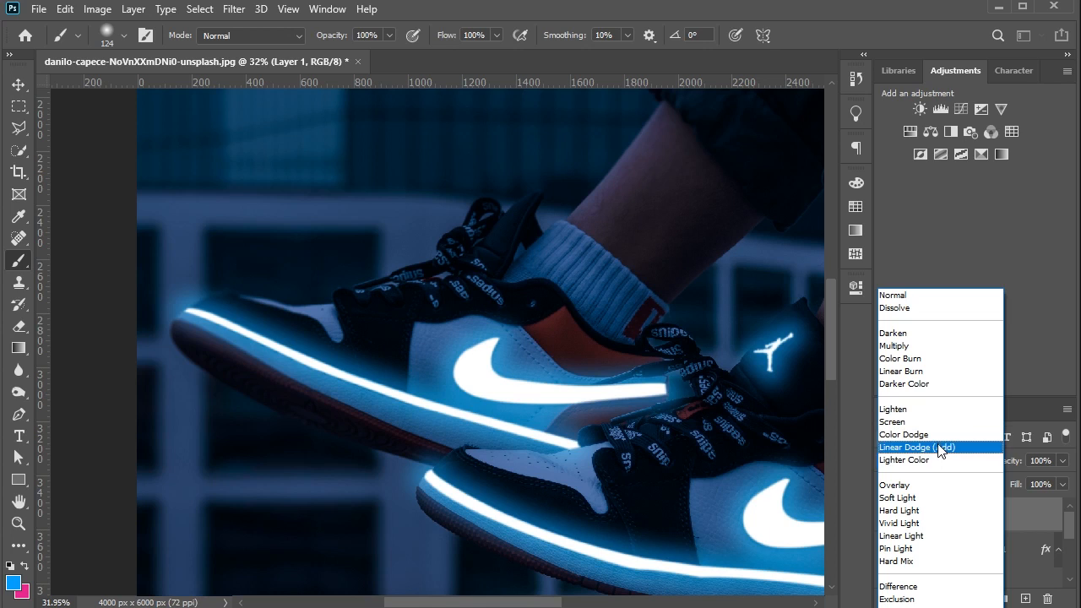
{"action": "left_click", "coordinate": [903, 434]}
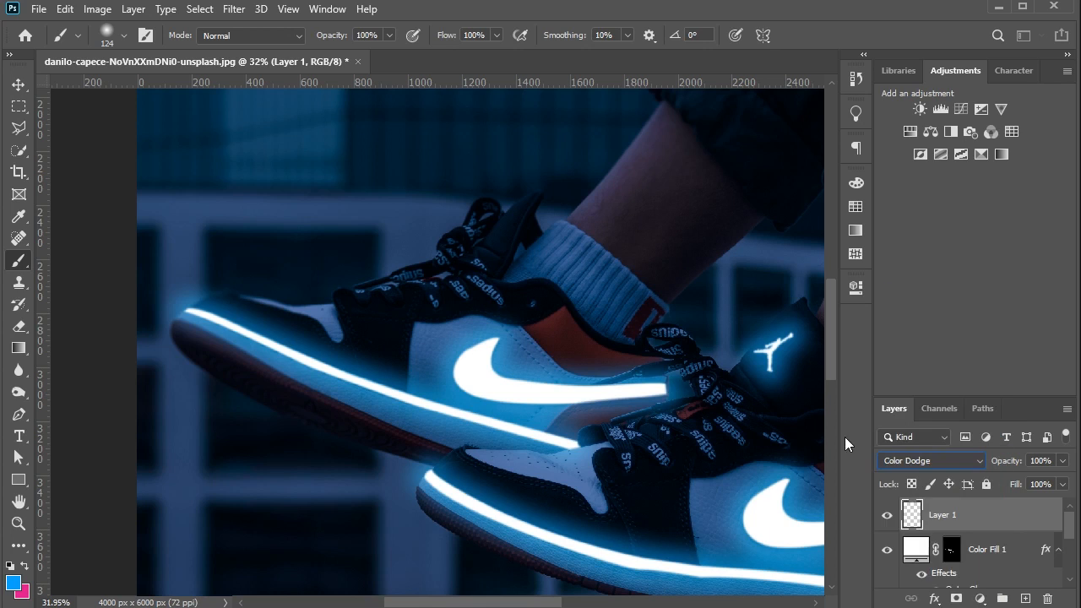
{"action": "left_click", "coordinate": [430, 339]}
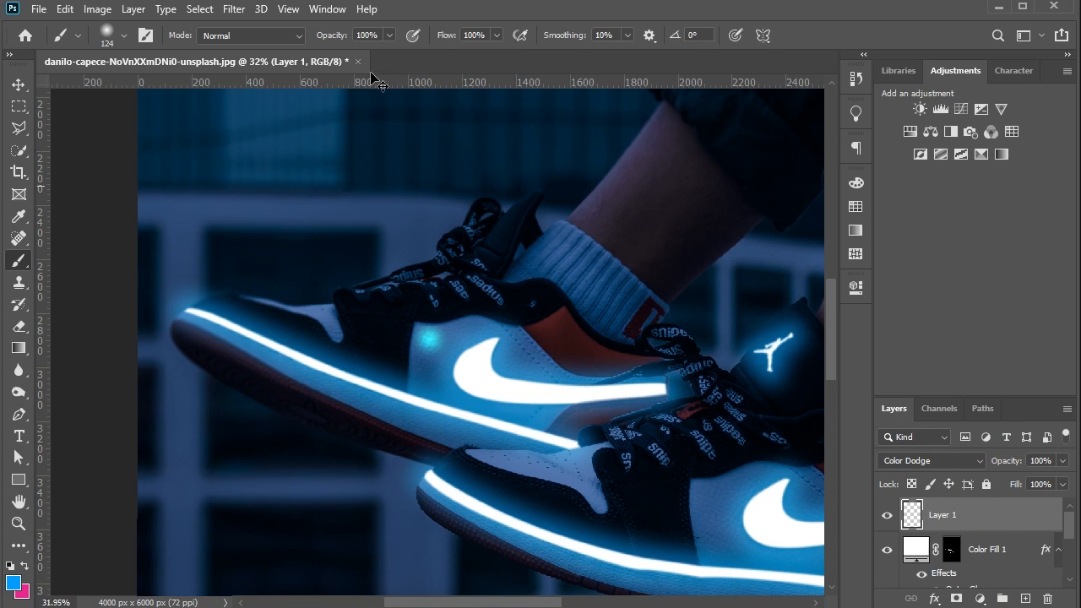
{"action": "key", "text": "ctrl+z"}
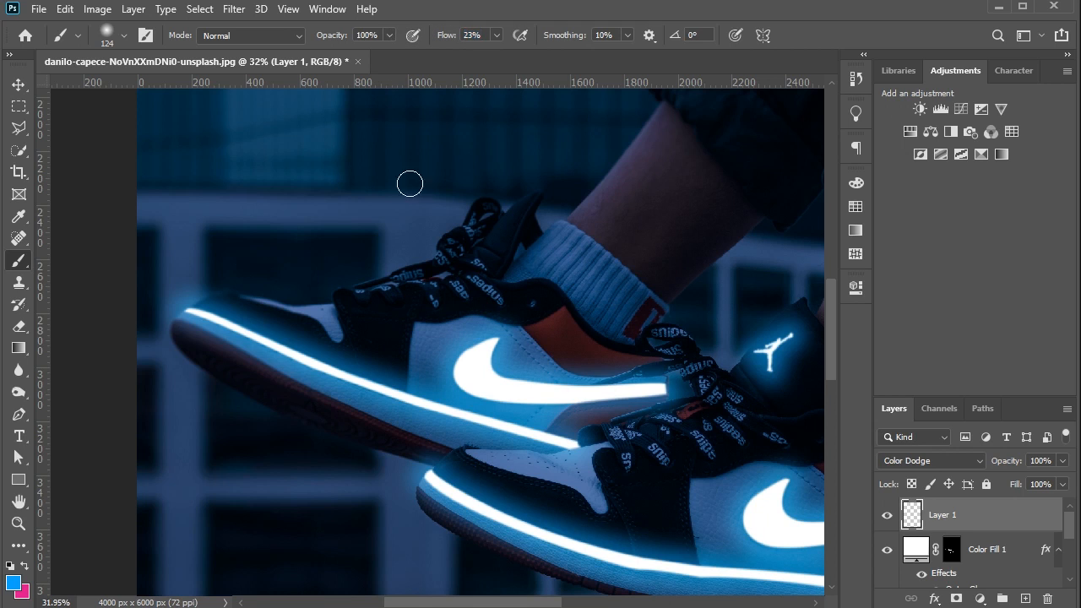
Reduce the brush size to 35 px for detail work on the upper edge of the front shoe's toe
{"action": "scroll", "coordinate": [420, 462], "scroll_direction": "up", "scroll_amount": 4}
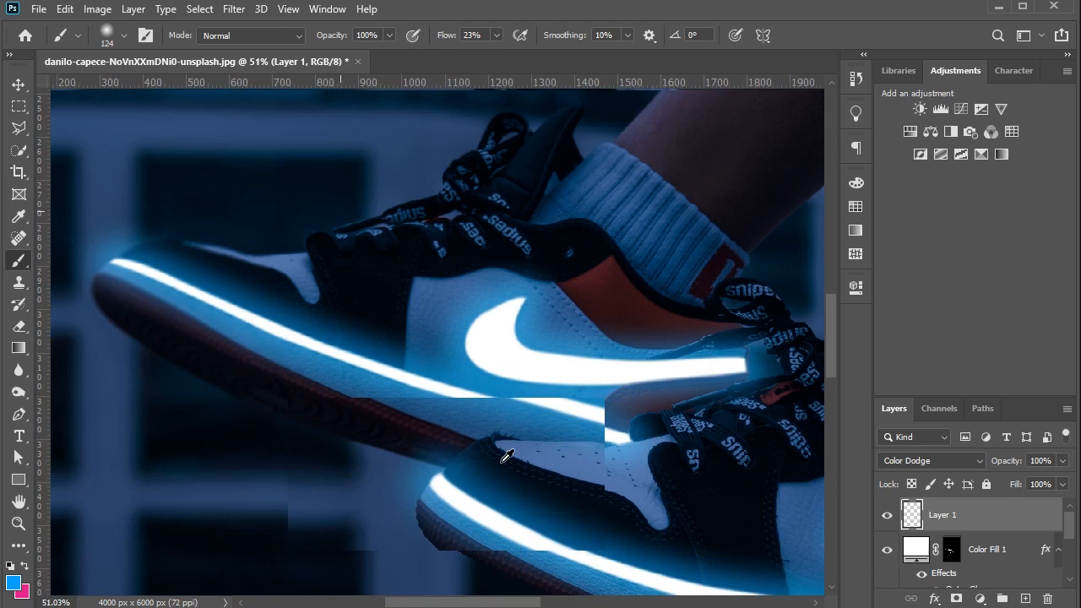
{"action": "scroll", "coordinate": [549, 414], "scroll_direction": "up", "scroll_amount": 3}
{"action": "scroll", "coordinate": [560, 411], "scroll_direction": "up", "scroll_amount": 3}
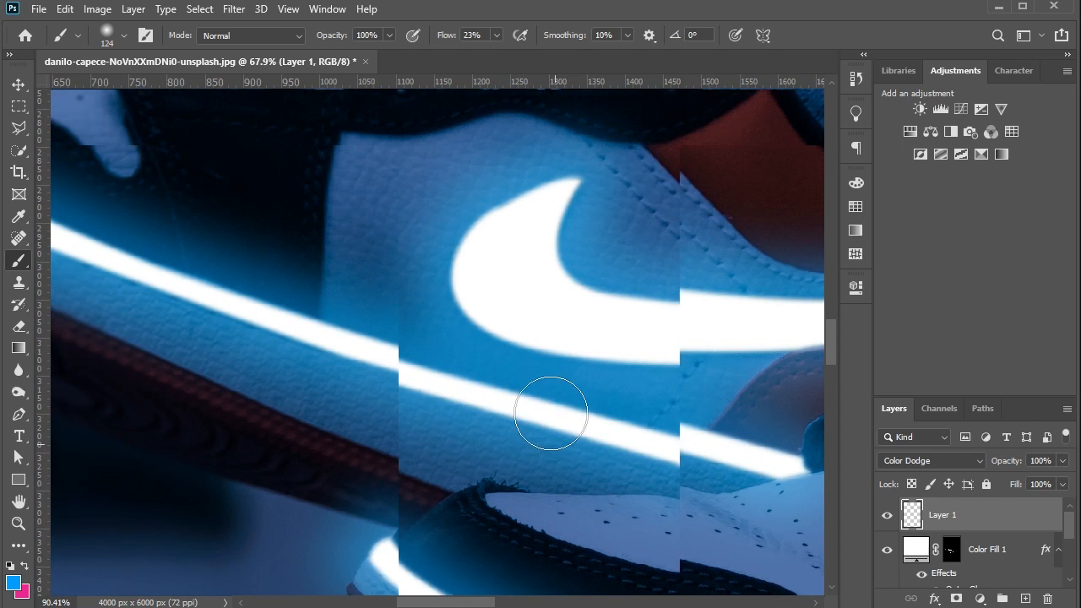
{"action": "key", "text": "bracketleft"}
{"action": "key", "text": "bracketleft"}
{"action": "key", "text": "bracketleft"}
{"action": "key", "text": "bracketleft"}
{"action": "key", "text": "bracketleft"}
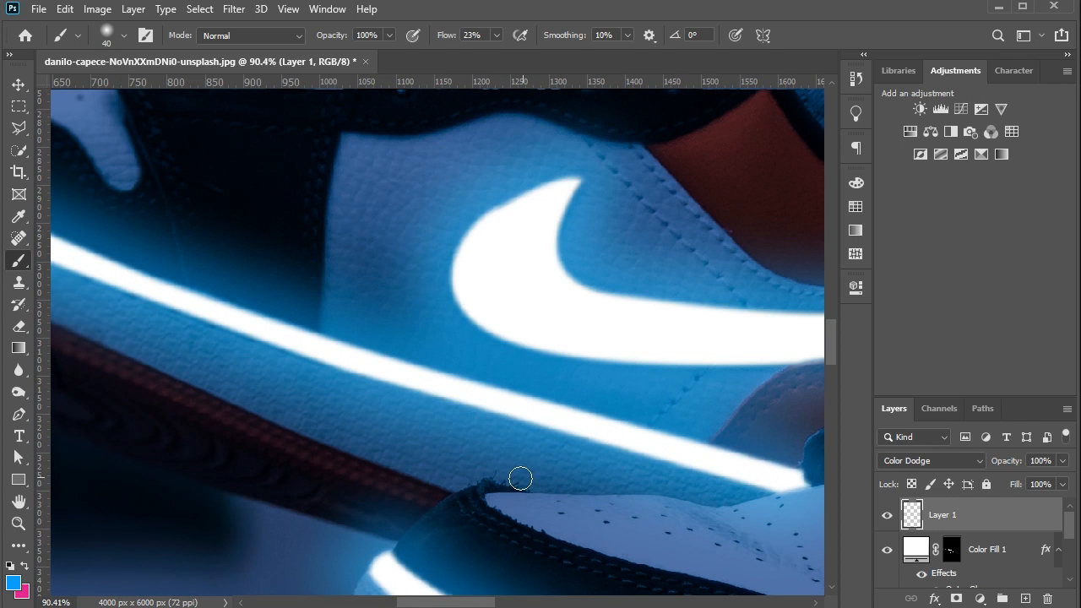
Try a blue stroke along the frayed edge of the front shoe's toe, undo it, and lower the brush opacity to 46%
{"action": "left_click_drag", "start_coordinate": [514, 480], "coordinate": [482, 480]}
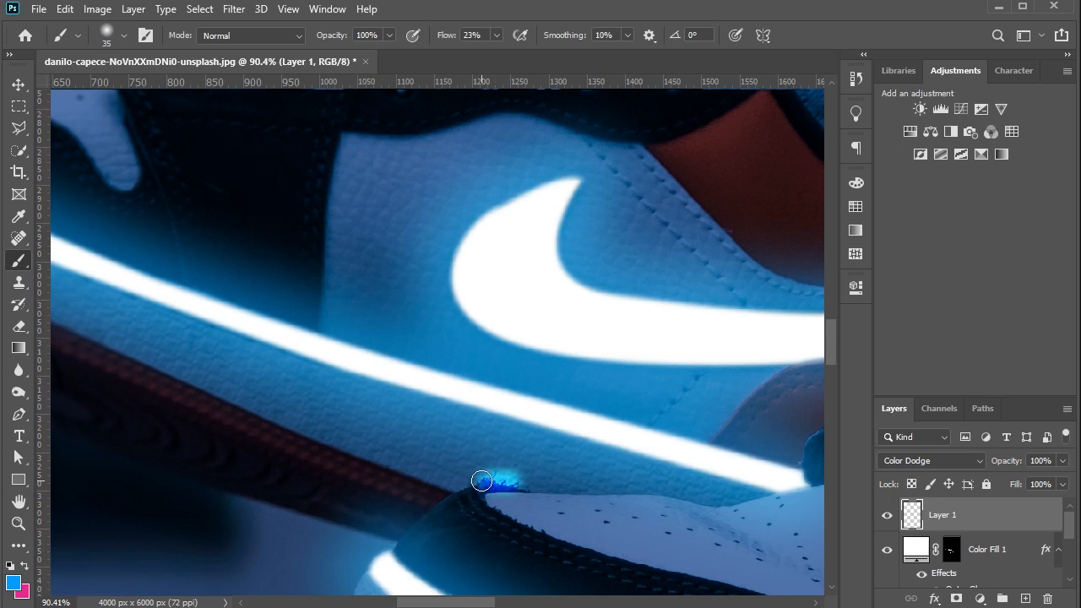
{"action": "key", "text": "ctrl+z"}
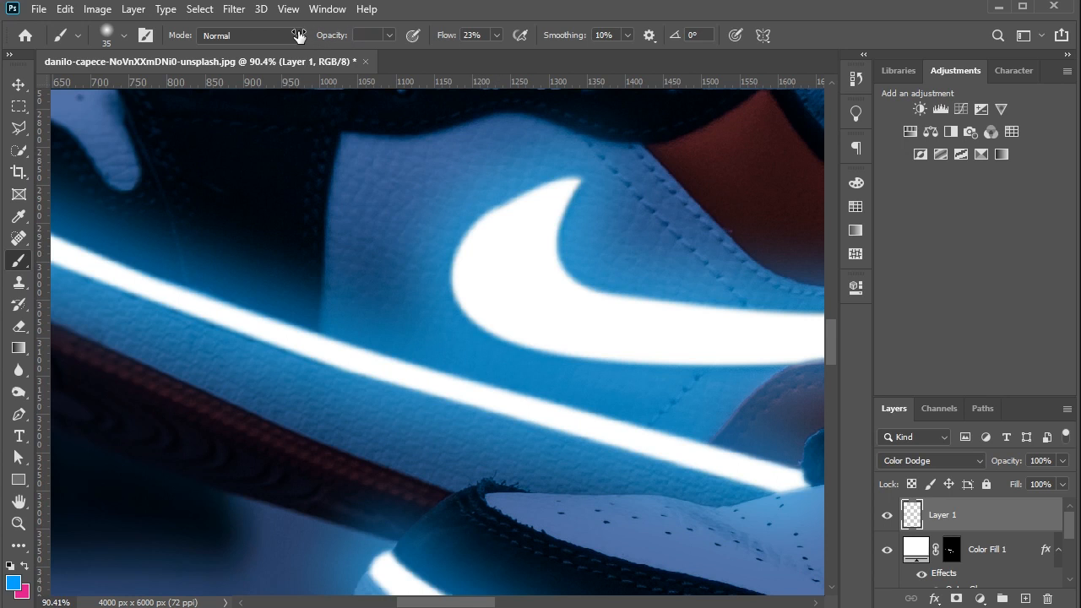
{"action": "scroll", "coordinate": [593, 434], "scroll_direction": "down", "scroll_amount": 2}
{"action": "scroll", "coordinate": [593, 417], "scroll_direction": "up", "scroll_amount": 5}
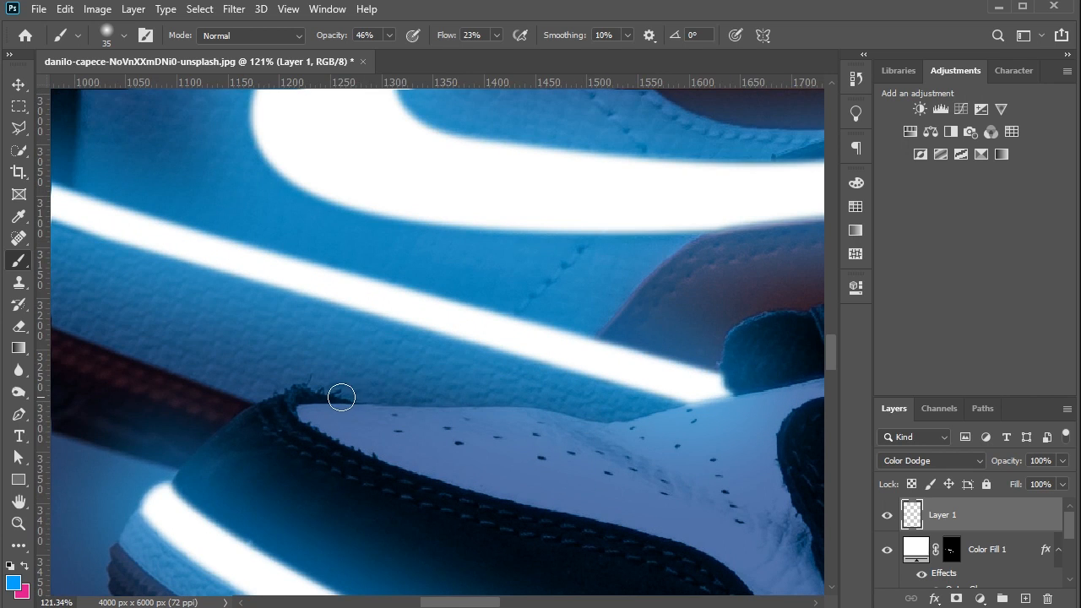
{"action": "scroll", "coordinate": [378, 387], "scroll_direction": "up", "scroll_amount": 1}
{"action": "scroll", "coordinate": [262, 394], "scroll_direction": "down", "scroll_amount": 6}
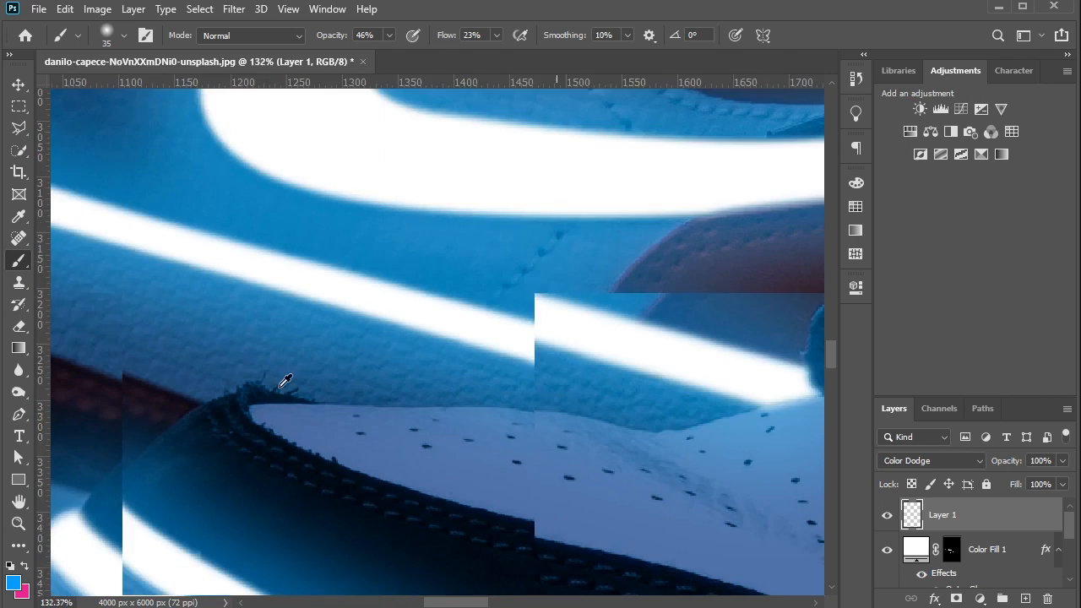
{"action": "scroll", "coordinate": [277, 385], "scroll_direction": "up", "scroll_amount": 2}
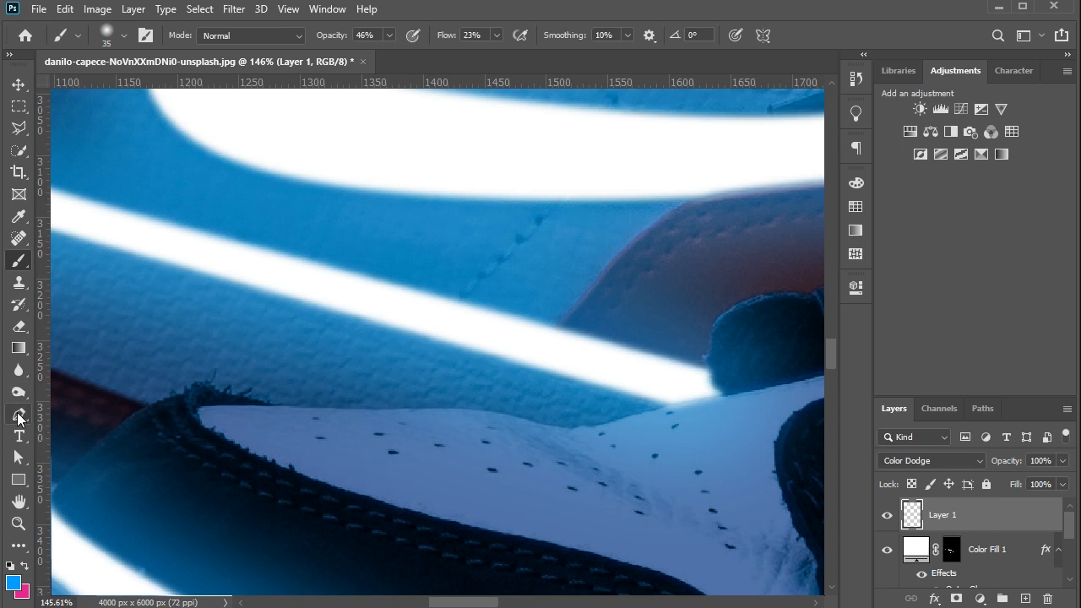
Outline the front shoe's perforated toe panel with a Pen path and convert it into a selection with a 0-pixel feather
{"action": "left_click", "coordinate": [19, 416]}
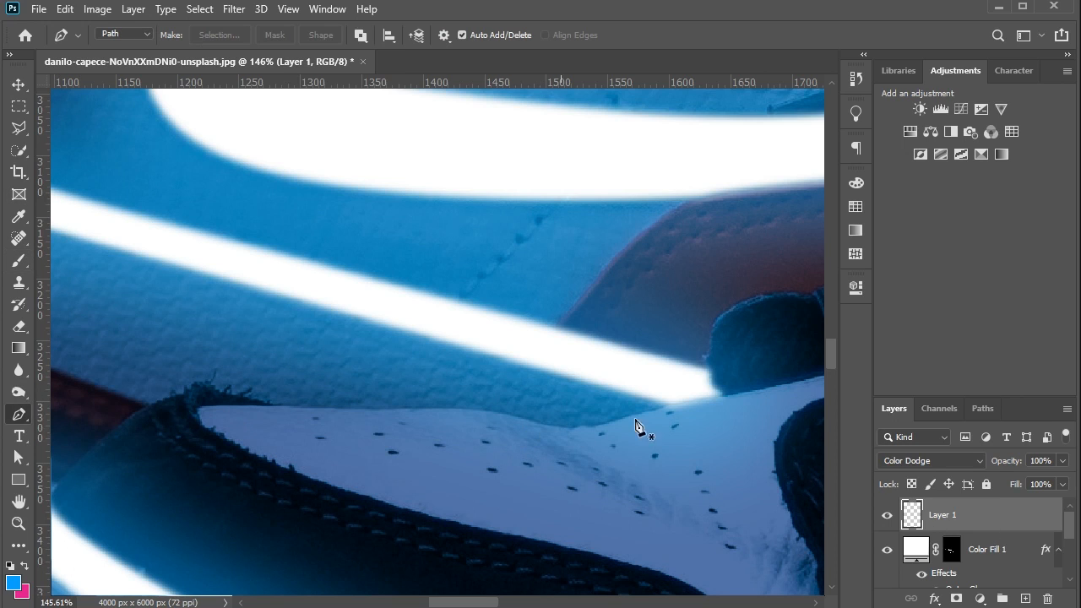
{"action": "left_click", "coordinate": [727, 396]}
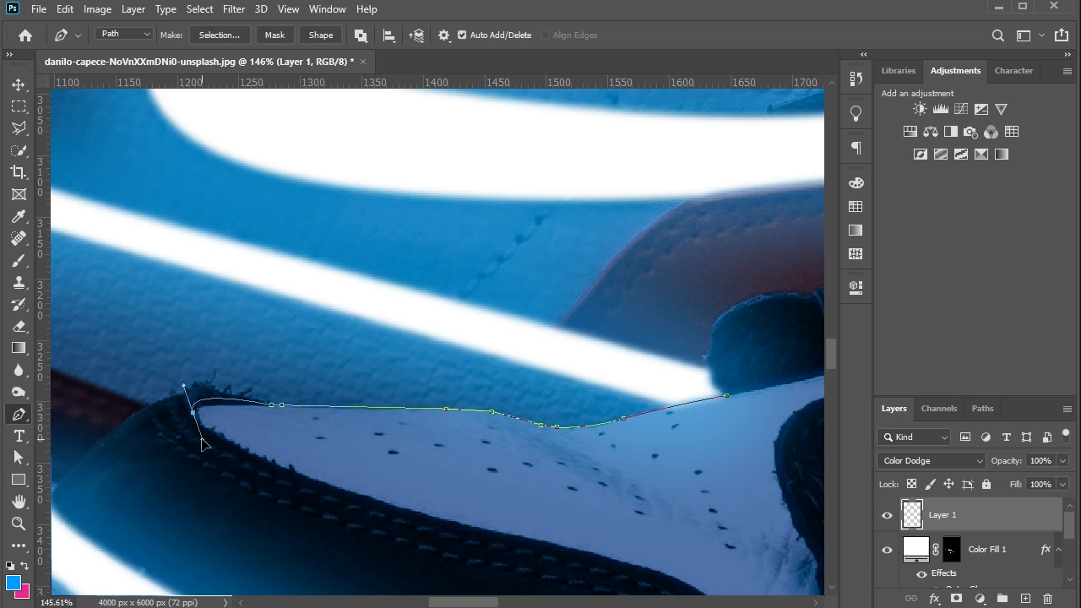
{"action": "left_click", "coordinate": [381, 512]}
{"action": "left_click_drag", "start_coordinate": [670, 499], "coordinate": [754, 425]}
{"action": "right_click", "coordinate": [728, 400]}
{"action": "left_click", "coordinate": [784, 123]}
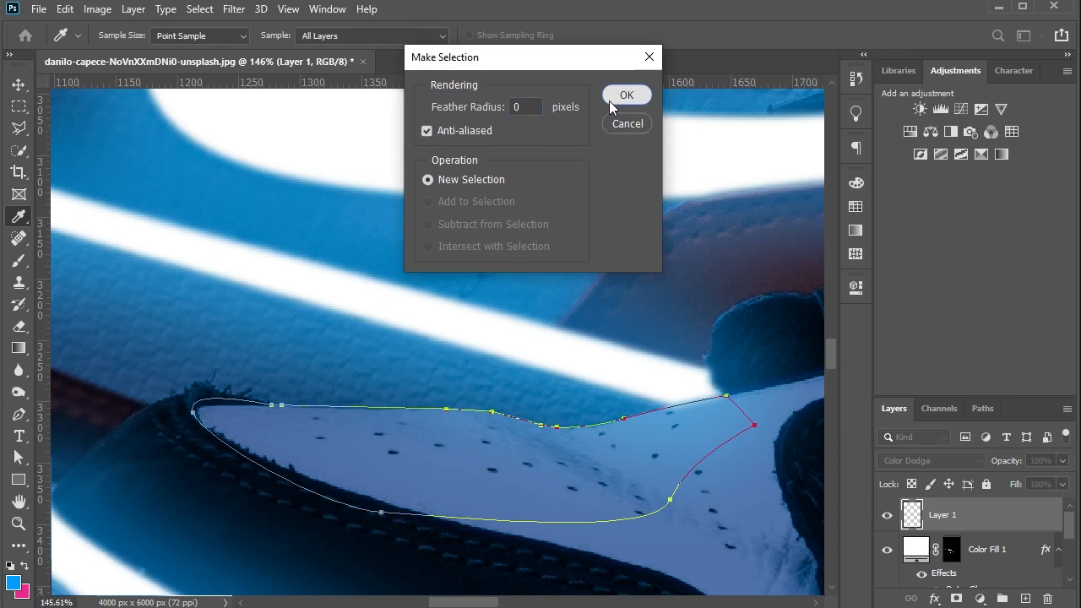
{"action": "left_click", "coordinate": [613, 98]}
Brush blue light along the selected toe panel's upper edge on Layer 1, and clear the selection
{"action": "key", "text": "b"}
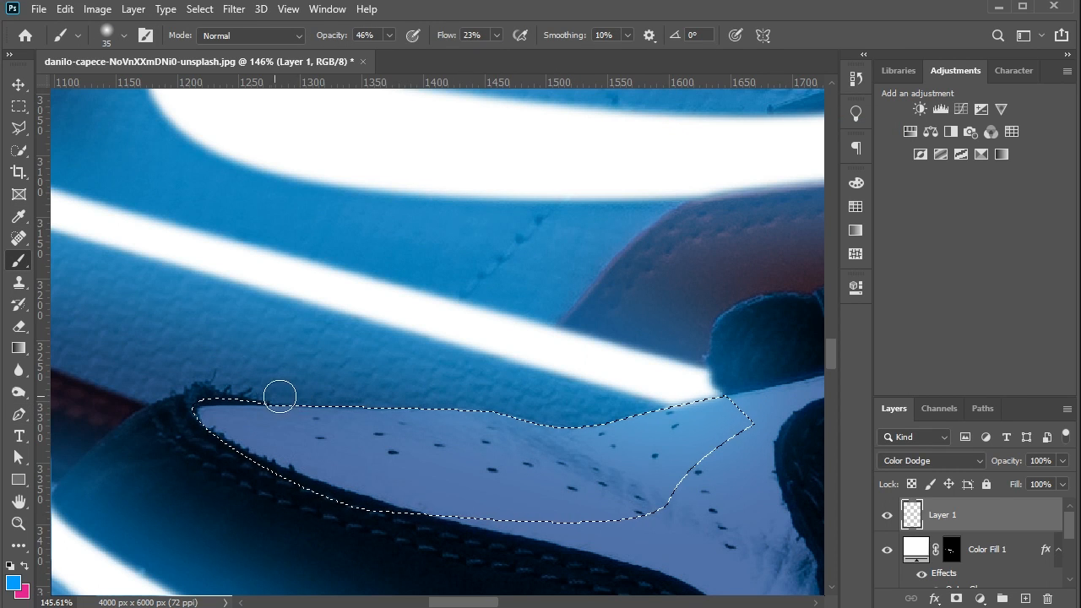
{"action": "mouse_move", "coordinate": [280, 397]}
{"action": "left_mouse_down"}
{"action": "mouse_move", "coordinate": [566, 404]}
{"action": "mouse_move", "coordinate": [554, 414]}
{"action": "mouse_move", "coordinate": [668, 391]}
{"action": "left_mouse_up"}
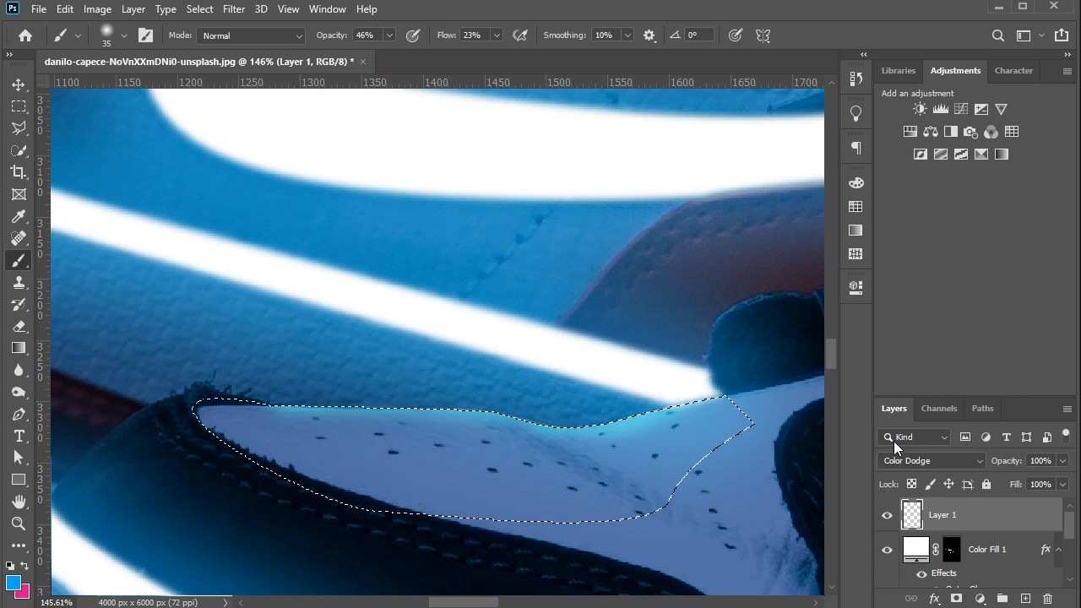
{"action": "key", "text": "m"}
{"action": "key", "text": "ctrl+d"}
Change Layer 1's blend mode to Linear Dodge (Add) and deselect the layer
{"action": "key", "text": "v"}
{"action": "left_click", "coordinate": [914, 463]}
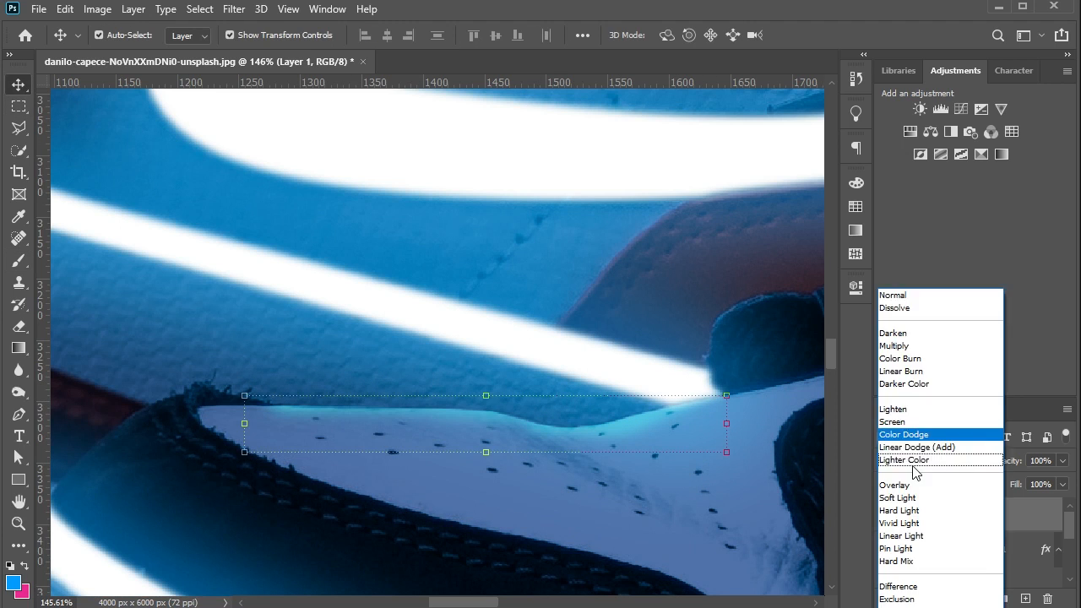
{"action": "left_click", "coordinate": [941, 447]}
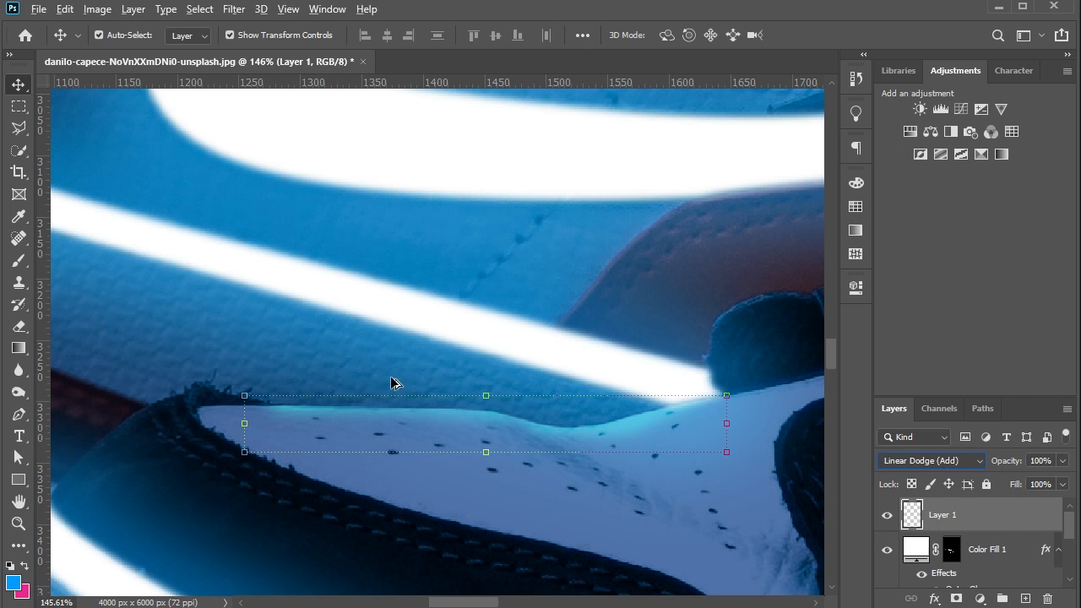
{"action": "left_click", "coordinate": [333, 337]}
{"action": "scroll", "coordinate": [333, 337], "scroll_direction": "down", "scroll_amount": 5}
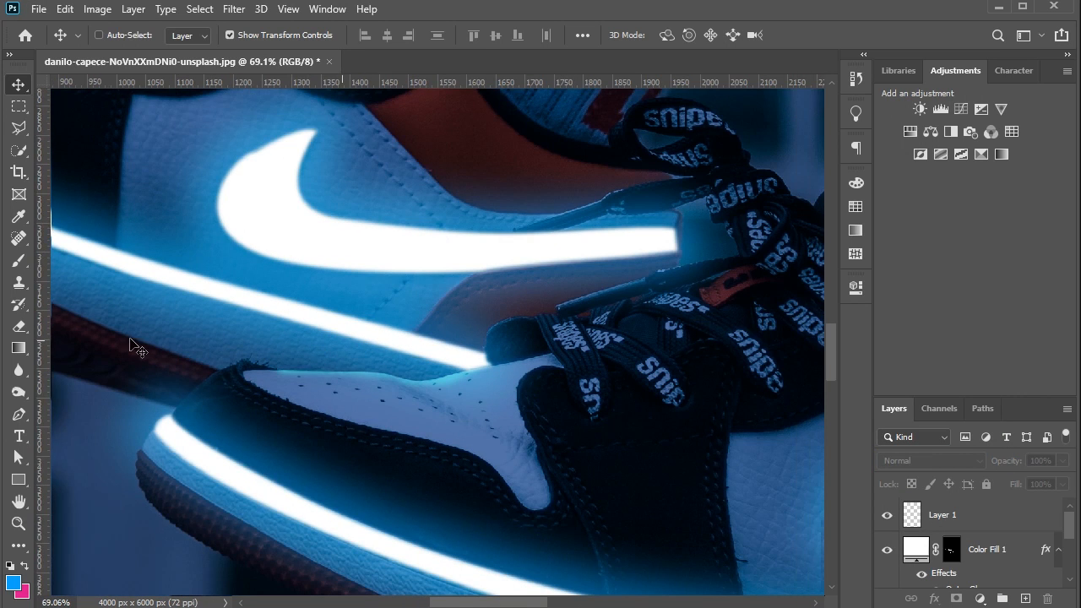
Try a 20 px blue stroke down the seam between the front shoe's dark panel and light side panel, and undo it
{"action": "scroll", "coordinate": [155, 346], "scroll_direction": "up", "scroll_amount": 3}
{"action": "scroll", "coordinate": [155, 351], "scroll_direction": "down", "scroll_amount": 3}
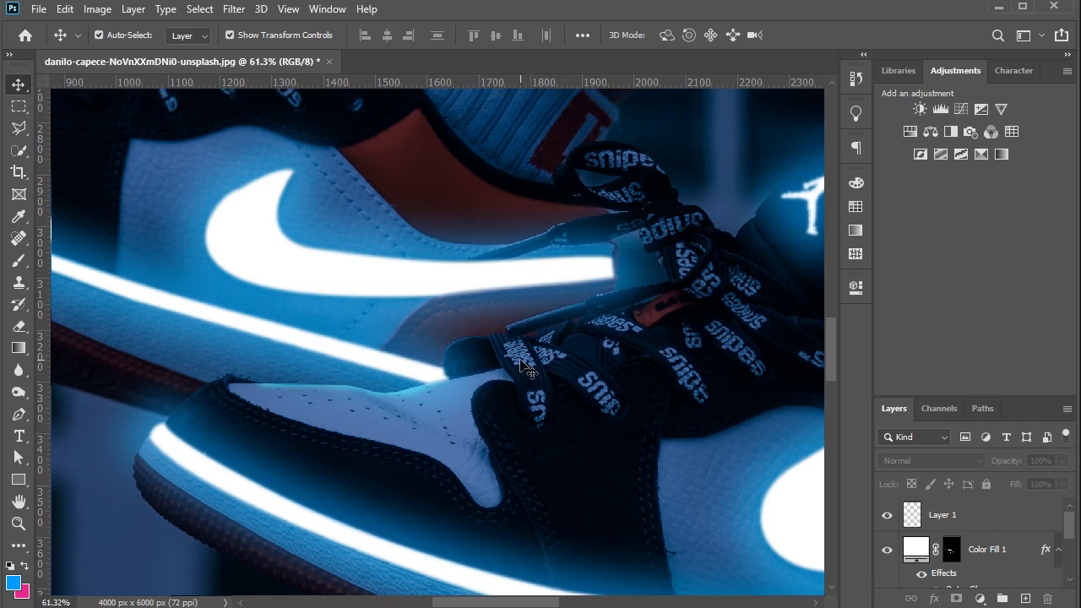
{"action": "scroll", "coordinate": [692, 366], "scroll_direction": "up", "scroll_amount": 4}
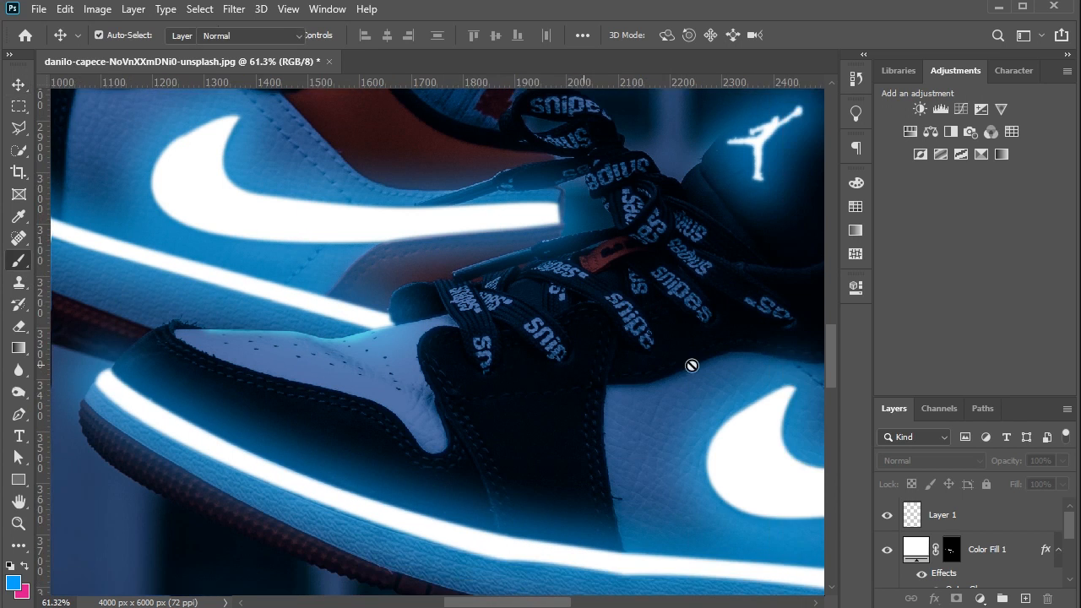
{"action": "key", "text": "b"}
{"action": "scroll", "coordinate": [722, 394], "scroll_direction": "up", "scroll_amount": 4}
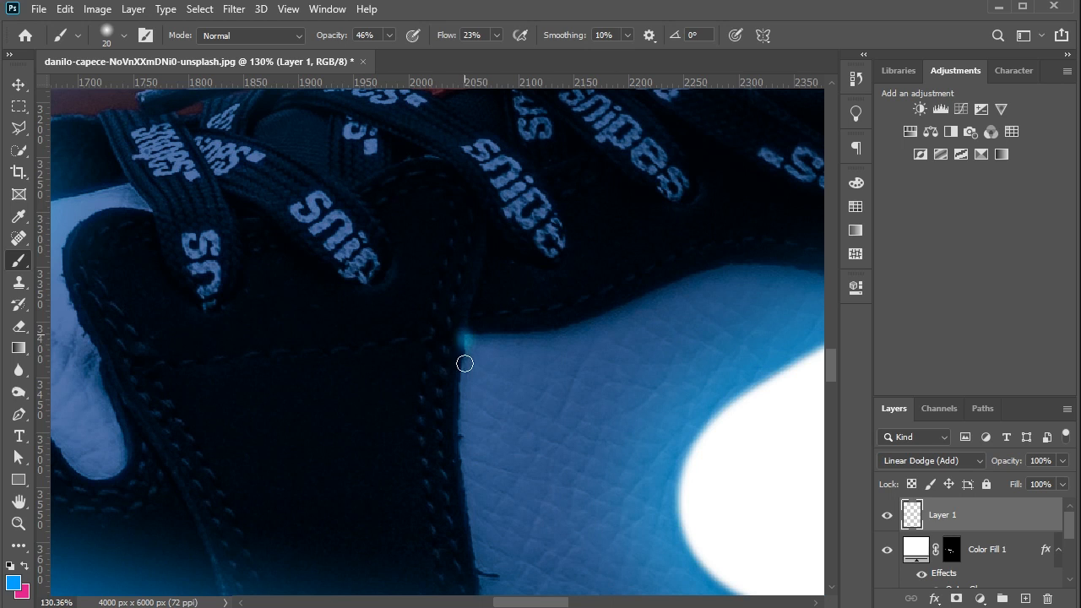
{"action": "left_click_drag", "start_coordinate": [465, 363], "coordinate": [461, 493]}
{"action": "scroll", "coordinate": [462, 497], "scroll_direction": "down", "scroll_amount": 7}
{"action": "key", "text": "ctrl+z"}
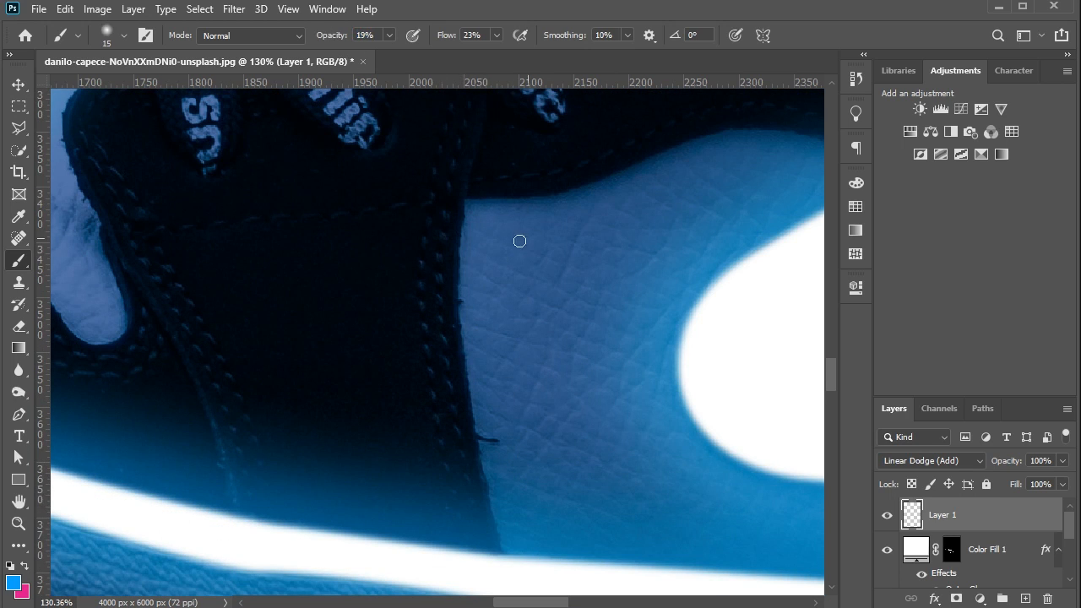
Paint a fainter blue edge light down the front shoe's dark-panel seam with a 15 px brush at 19% opacity
{"action": "mouse_move", "coordinate": [460, 234]}
{"action": "left_mouse_down"}
{"action": "mouse_move", "coordinate": [454, 337]}
{"action": "mouse_move", "coordinate": [502, 552]}
{"action": "mouse_move", "coordinate": [484, 517]}
{"action": "mouse_move", "coordinate": [461, 315]}
{"action": "mouse_move", "coordinate": [444, 191]}
{"action": "left_mouse_up"}
{"action": "scroll", "coordinate": [448, 186], "scroll_direction": "down", "scroll_amount": 5}
{"action": "scroll", "coordinate": [448, 186], "scroll_direction": "down", "scroll_amount": 4}
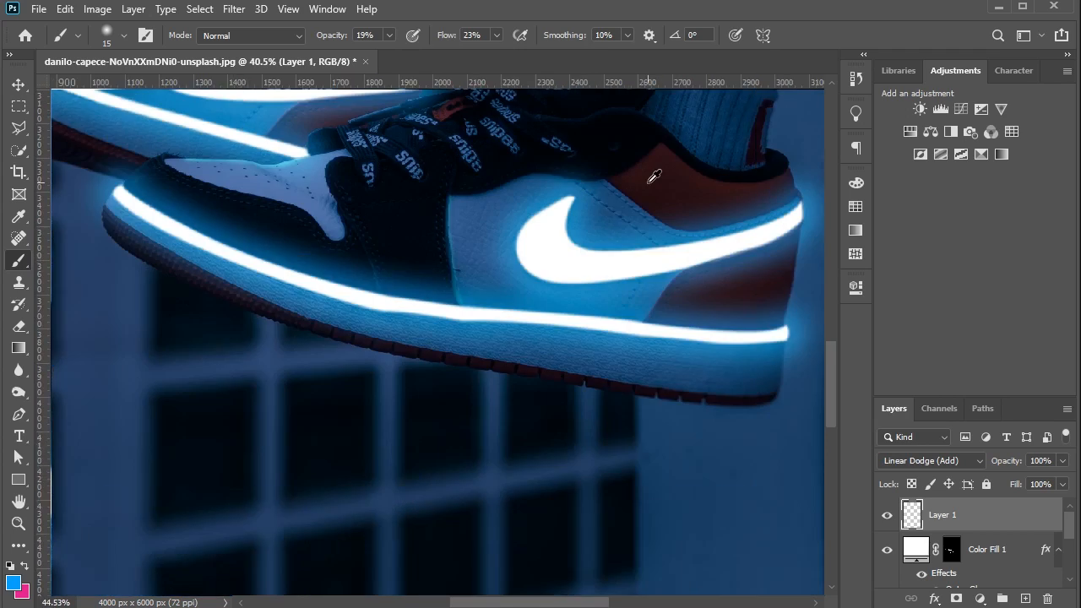
Examine both shoes at different magnifications for edges that still need painted light
{"action": "scroll", "coordinate": [656, 217], "scroll_direction": "up", "scroll_amount": 4}
{"action": "scroll", "coordinate": [663, 225], "scroll_direction": "down", "scroll_amount": 3}
{"action": "scroll", "coordinate": [668, 228], "scroll_direction": "up", "scroll_amount": 4}
{"action": "scroll", "coordinate": [663, 234], "scroll_direction": "down", "scroll_amount": 10}
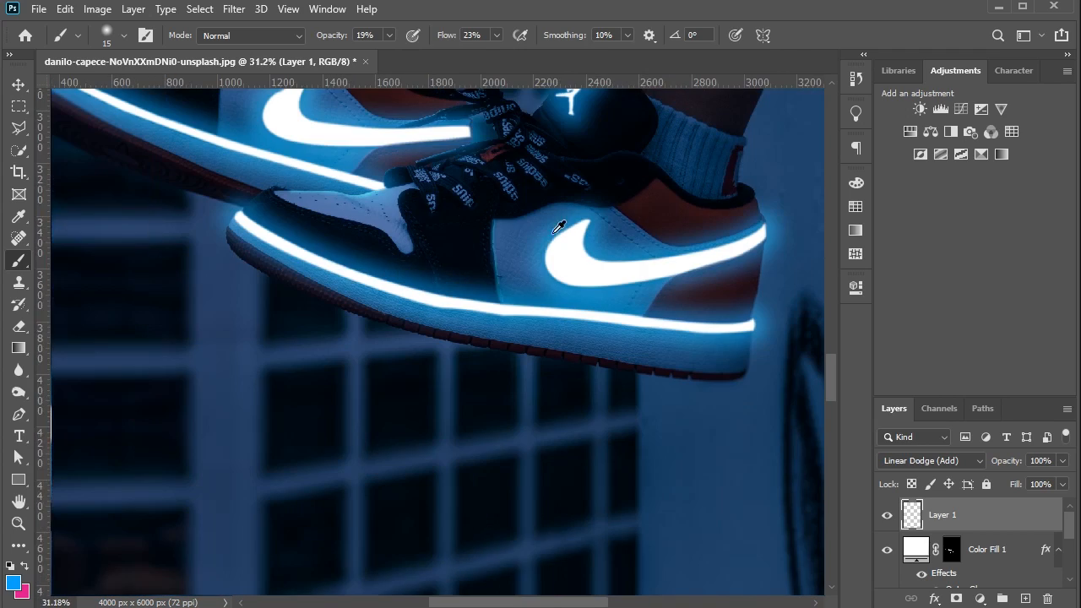
{"action": "scroll", "coordinate": [429, 198], "scroll_direction": "up", "scroll_amount": 2}
{"action": "scroll", "coordinate": [418, 184], "scroll_direction": "up", "scroll_amount": 5}
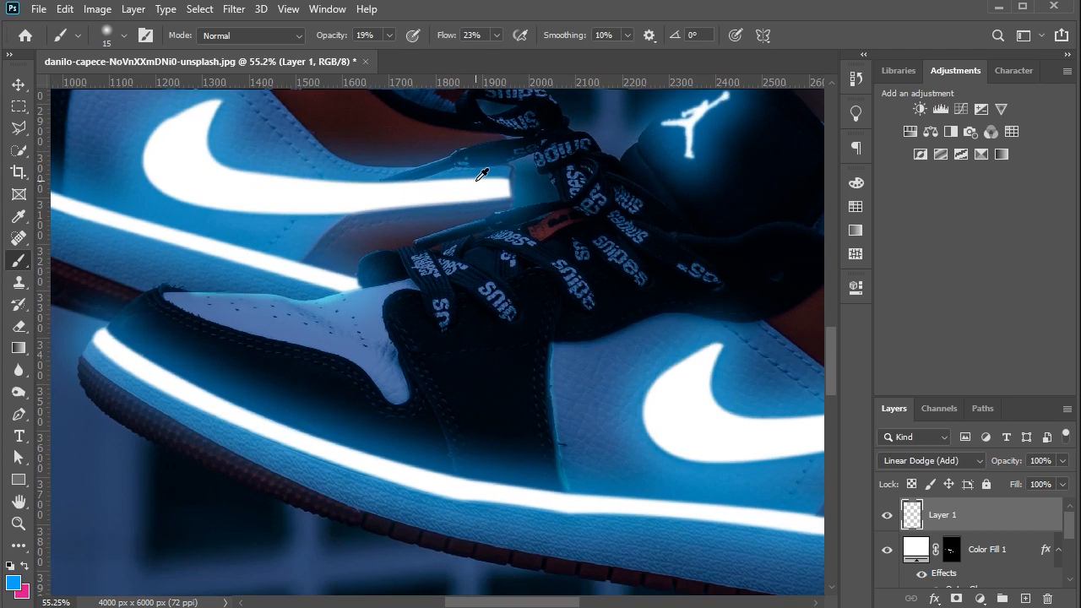
{"action": "scroll", "coordinate": [430, 169], "scroll_direction": "down", "scroll_amount": 2}
{"action": "scroll", "coordinate": [398, 173], "scroll_direction": "up", "scroll_amount": 4}
{"action": "scroll", "coordinate": [411, 168], "scroll_direction": "up", "scroll_amount": 2}
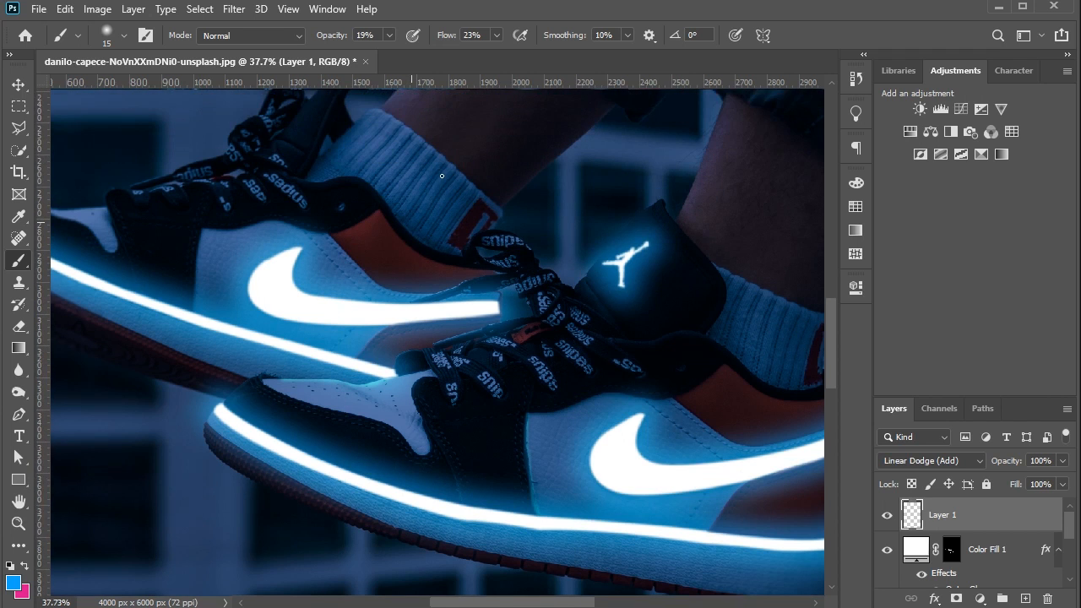
Brush blue light along the upper cuff of the rear foot's sock, widening the glow with a 50 px brush
{"action": "scroll", "coordinate": [476, 200], "scroll_direction": "up", "scroll_amount": 5}
{"action": "scroll", "coordinate": [582, 347], "scroll_direction": "up", "scroll_amount": 1}
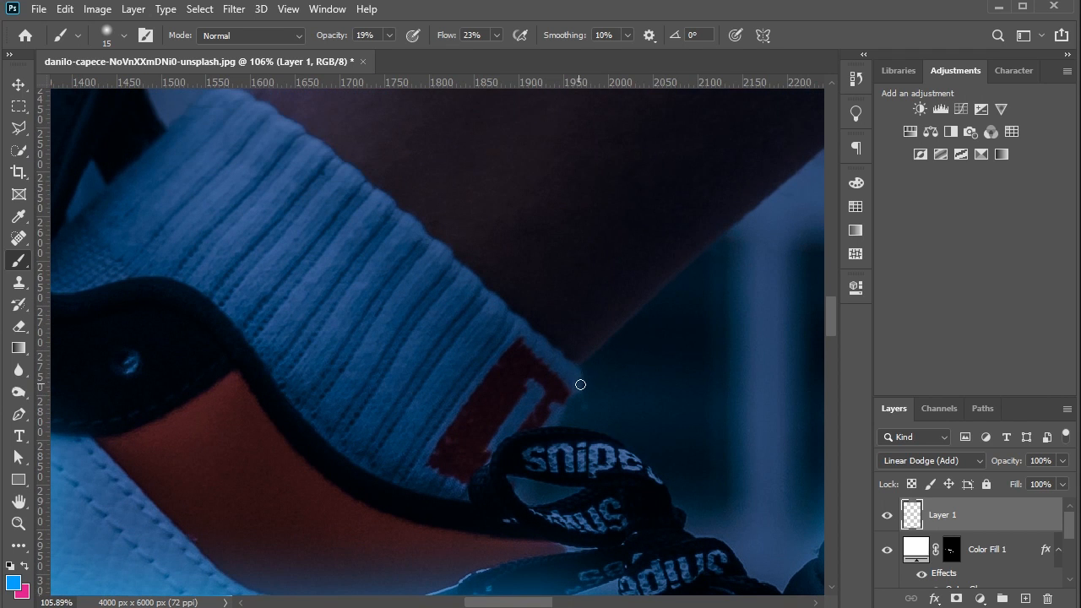
{"action": "scroll", "coordinate": [244, 147], "scroll_direction": "up", "scroll_amount": 1}
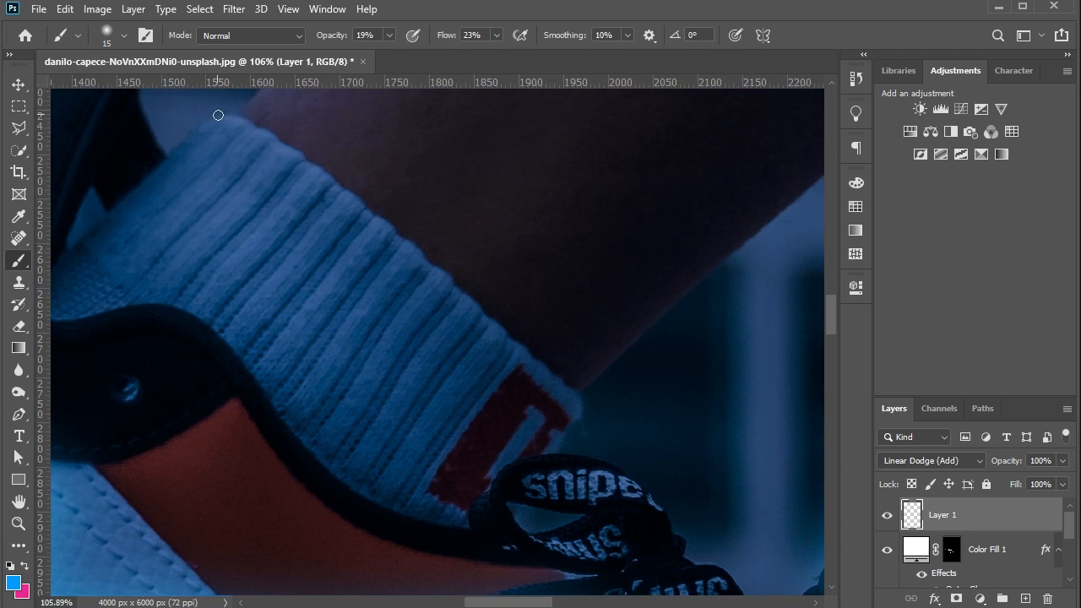
{"action": "left_click_drag", "start_coordinate": [293, 166], "coordinate": [379, 231]}
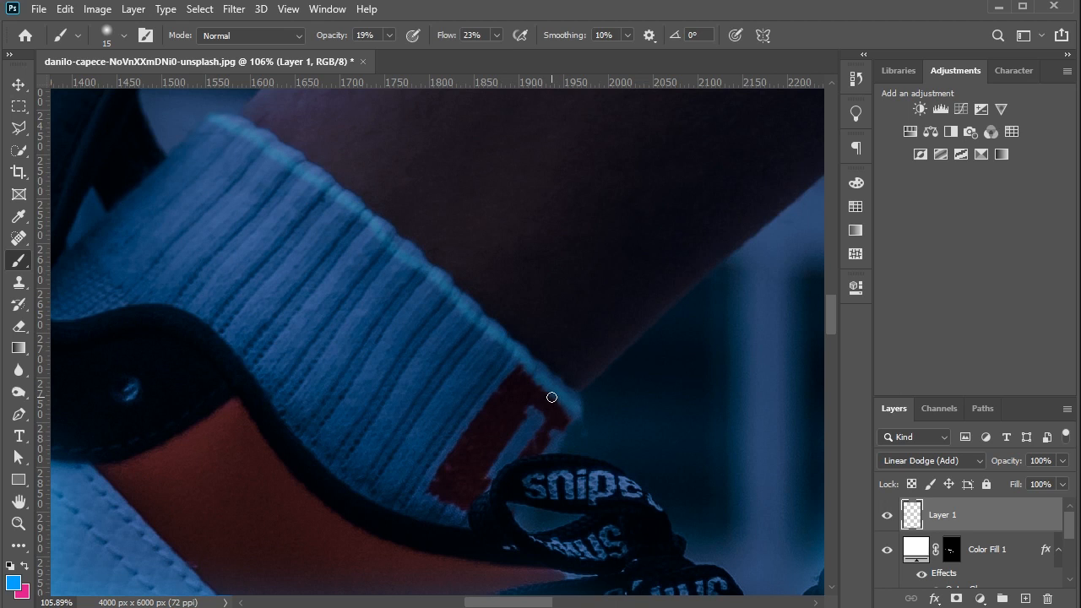
{"action": "mouse_move", "coordinate": [509, 367]}
{"action": "left_mouse_down"}
{"action": "mouse_move", "coordinate": [400, 254]}
{"action": "mouse_move", "coordinate": [211, 120]}
{"action": "left_mouse_up"}
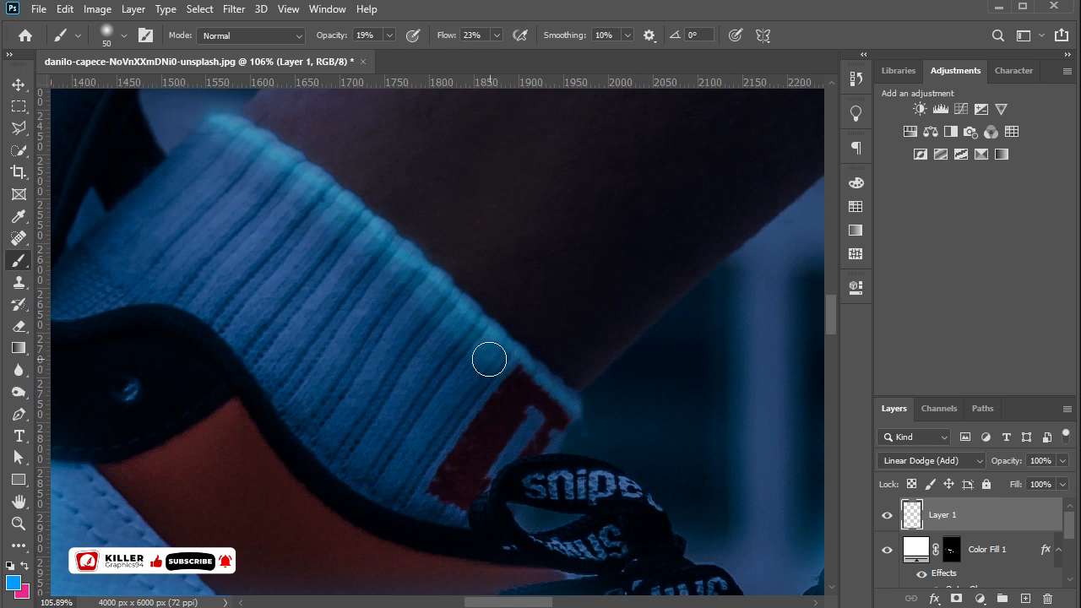
Reduce the brush to 20 px and paint blue light on the rear shoe's dark collar edge beneath the lace loop
{"action": "scroll", "coordinate": [591, 391], "scroll_direction": "down", "scroll_amount": 3}
{"action": "scroll", "coordinate": [563, 516], "scroll_direction": "up", "scroll_amount": 4}
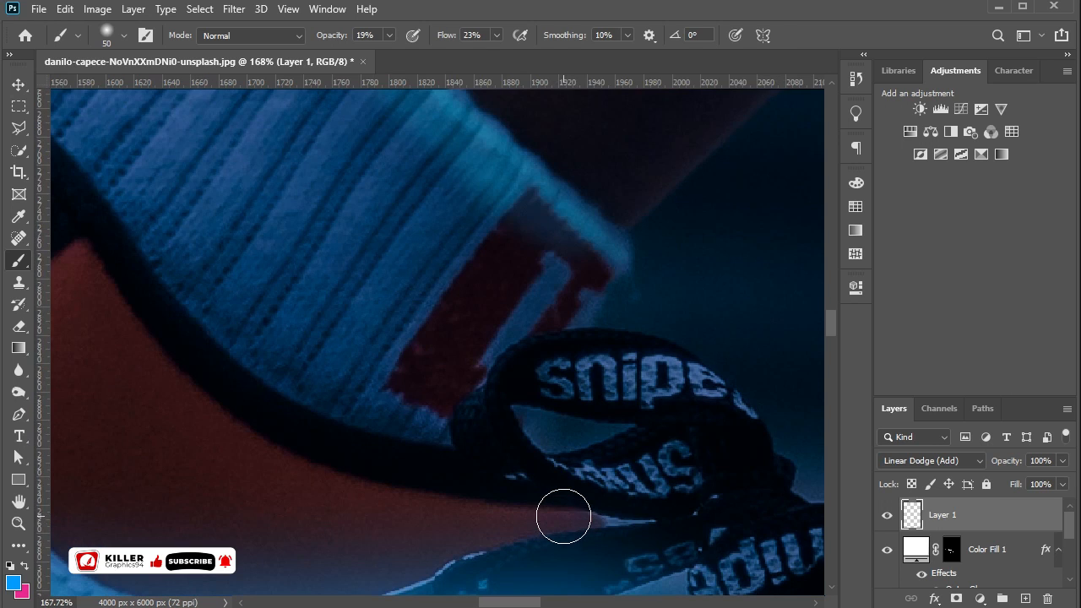
{"action": "key", "text": "bracketleft"}
{"action": "key", "text": "bracketleft"}
{"action": "key", "text": "bracketleft"}
{"action": "mouse_move", "coordinate": [549, 501]}
{"action": "left_mouse_down"}
{"action": "mouse_move", "coordinate": [476, 454]}
{"action": "mouse_move", "coordinate": [463, 417]}
{"action": "mouse_move", "coordinate": [494, 386]}
{"action": "mouse_move", "coordinate": [454, 435]}
{"action": "mouse_move", "coordinate": [489, 467]}
{"action": "mouse_move", "coordinate": [591, 490]}
{"action": "left_mouse_up"}
{"action": "scroll", "coordinate": [521, 366], "scroll_direction": "down", "scroll_amount": 4}
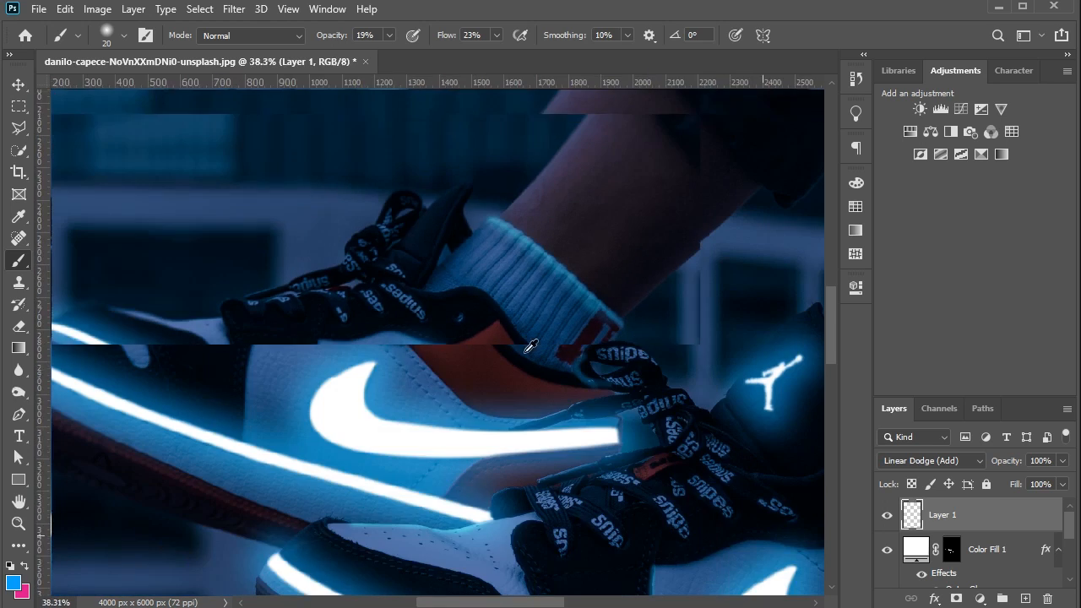
Paint blue light along the lower edge of the rear shoe's outsole beside the front shoe's toe
{"action": "scroll", "coordinate": [330, 352], "scroll_direction": "up", "scroll_amount": 2}
{"action": "scroll", "coordinate": [330, 352], "scroll_direction": "down", "scroll_amount": 4}
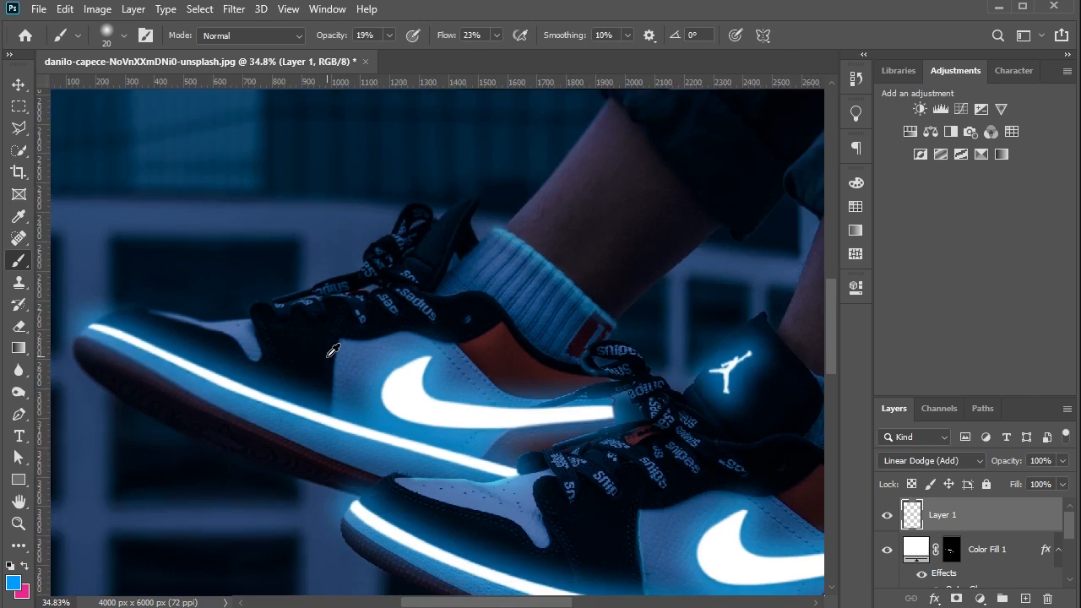
{"action": "scroll", "coordinate": [321, 495], "scroll_direction": "up", "scroll_amount": 5}
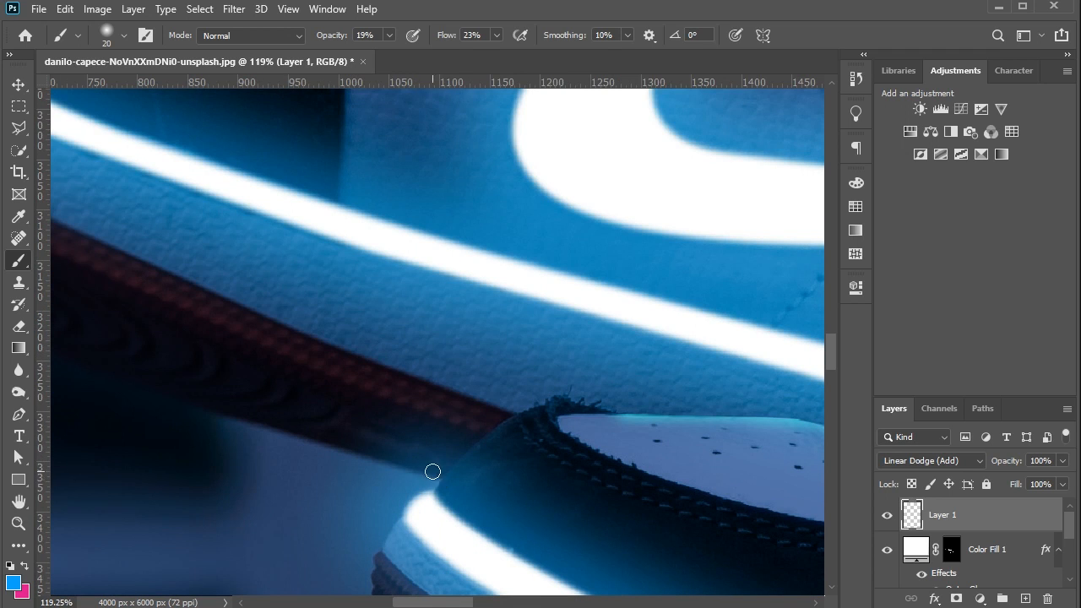
{"action": "left_click_drag", "start_coordinate": [278, 424], "coordinate": [435, 463]}
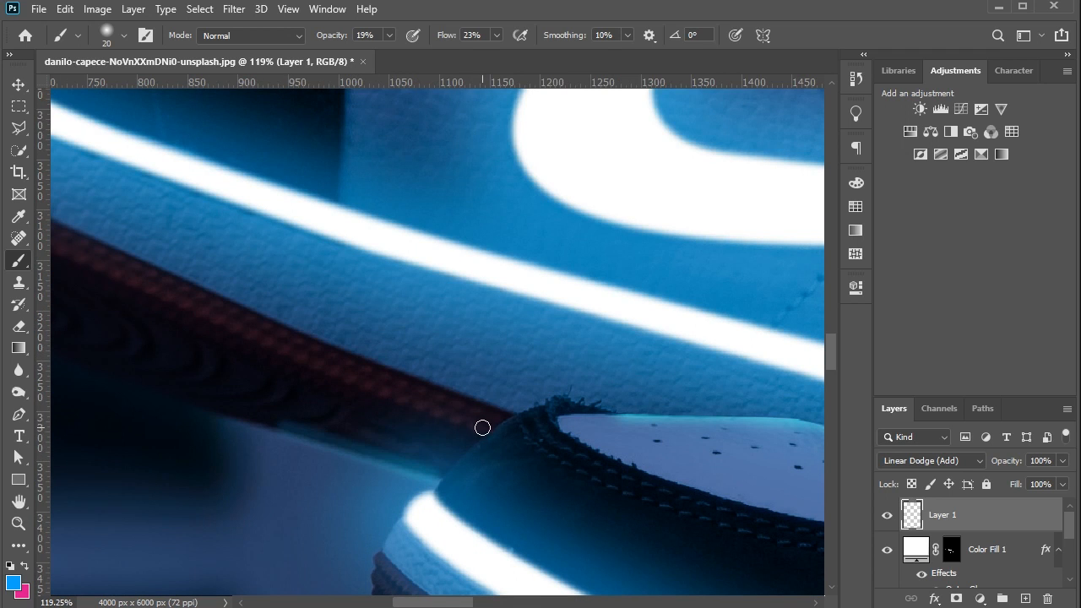
Brush blue light across the side of the rear shoe's outsole near the front shoe, undoing the first stroke
{"action": "left_click_drag", "start_coordinate": [482, 427], "coordinate": [333, 372]}
{"action": "key", "text": "ctrl+z"}
{"action": "mouse_move", "coordinate": [226, 324]}
{"action": "left_mouse_down"}
{"action": "mouse_move", "coordinate": [480, 432]}
{"action": "mouse_move", "coordinate": [156, 285]}
{"action": "mouse_move", "coordinate": [296, 320]}
{"action": "left_mouse_up"}
{"action": "scroll", "coordinate": [297, 328], "scroll_direction": "down", "scroll_amount": 3}
{"action": "scroll", "coordinate": [226, 271], "scroll_direction": "up", "scroll_amount": 2}
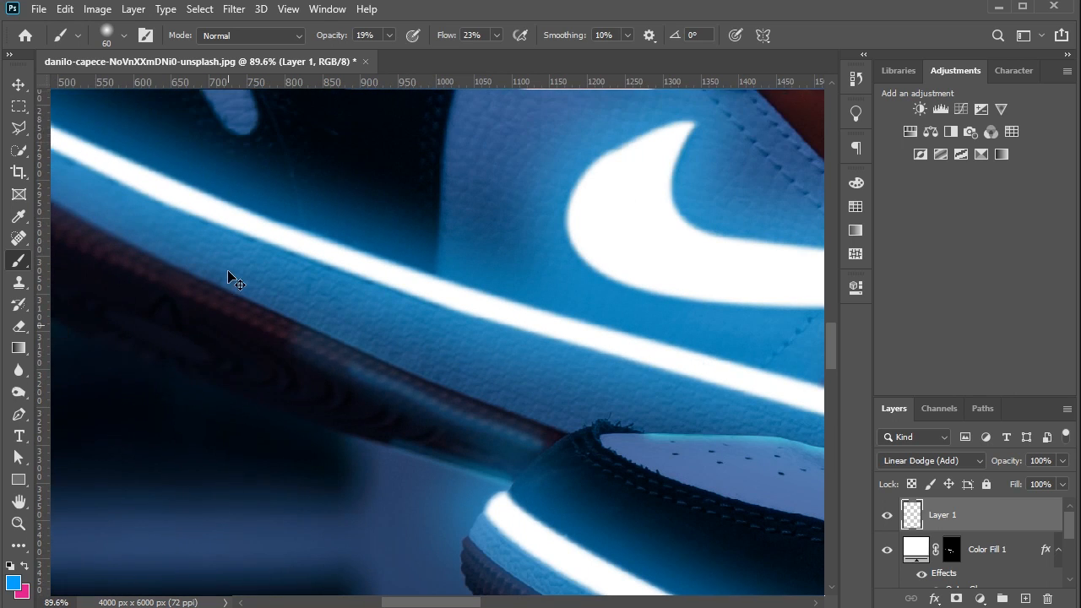
Paint blue highlights with a 20 px brush along the ridge of the rear shoe's outsole toward its toe
{"action": "scroll", "coordinate": [227, 270], "scroll_direction": "left", "scroll_amount": 4}
{"action": "key", "text": "bracketleft"}
{"action": "key", "text": "bracketleft"}
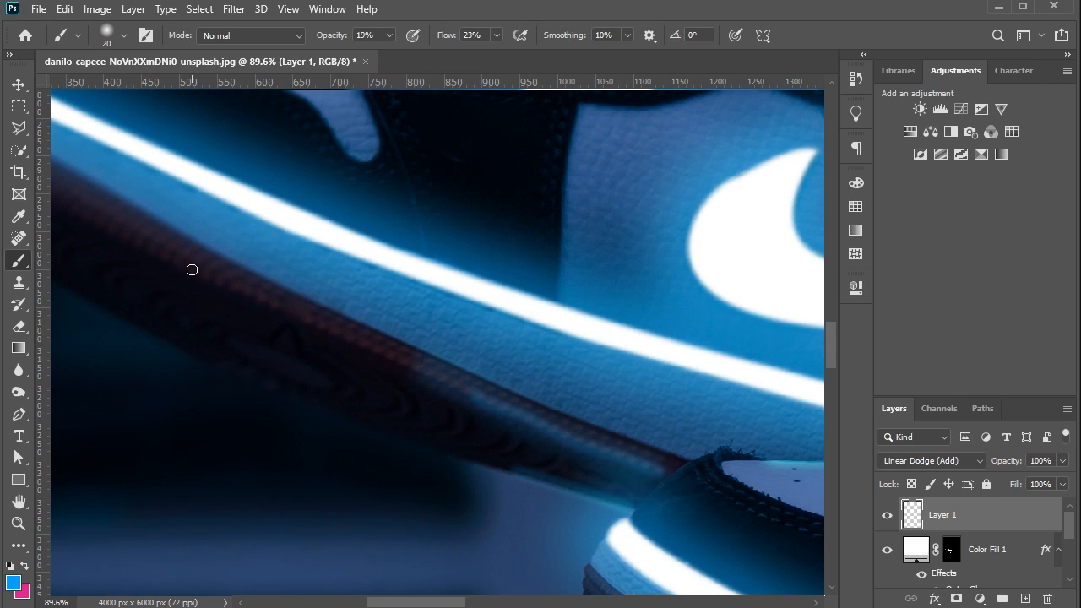
{"action": "left_click_drag", "start_coordinate": [233, 288], "coordinate": [444, 380]}
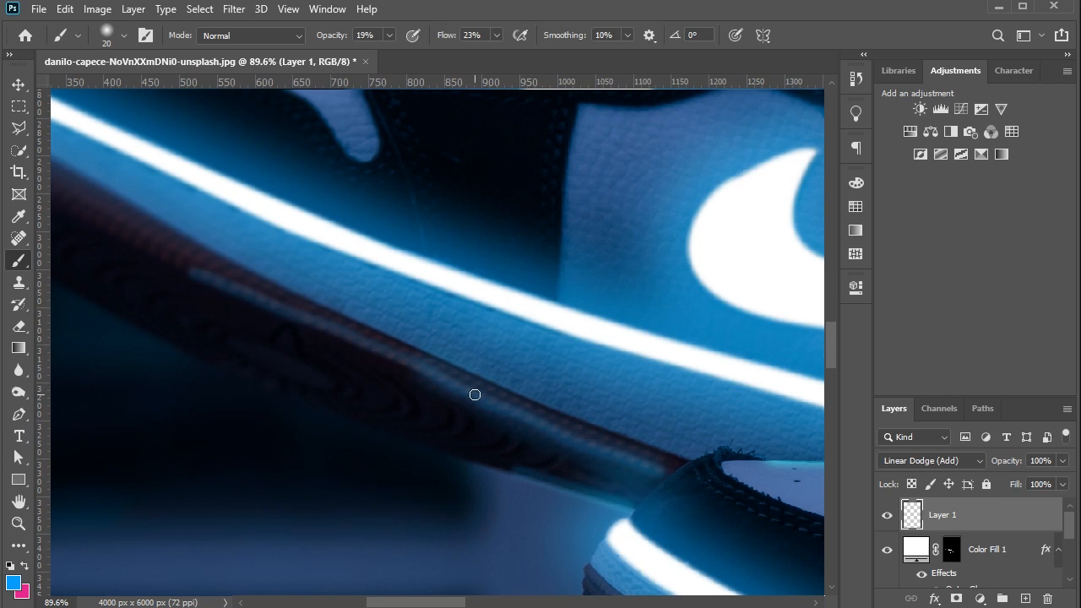
{"action": "scroll", "coordinate": [234, 282], "scroll_direction": "left", "scroll_amount": 4}
{"action": "left_click_drag", "start_coordinate": [127, 188], "coordinate": [275, 283]}
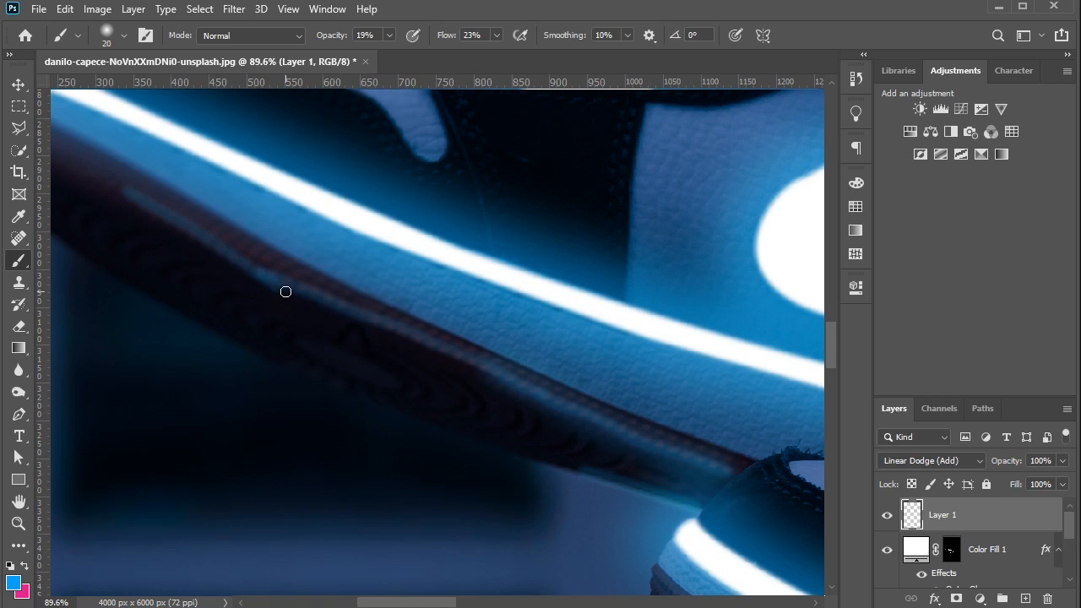
{"action": "left_click_drag", "start_coordinate": [132, 210], "coordinate": [482, 367]}
Extend the blue light along the rear shoe's outsole around the tip of its toe
{"action": "scroll", "coordinate": [527, 338], "scroll_direction": "down", "scroll_amount": 4}
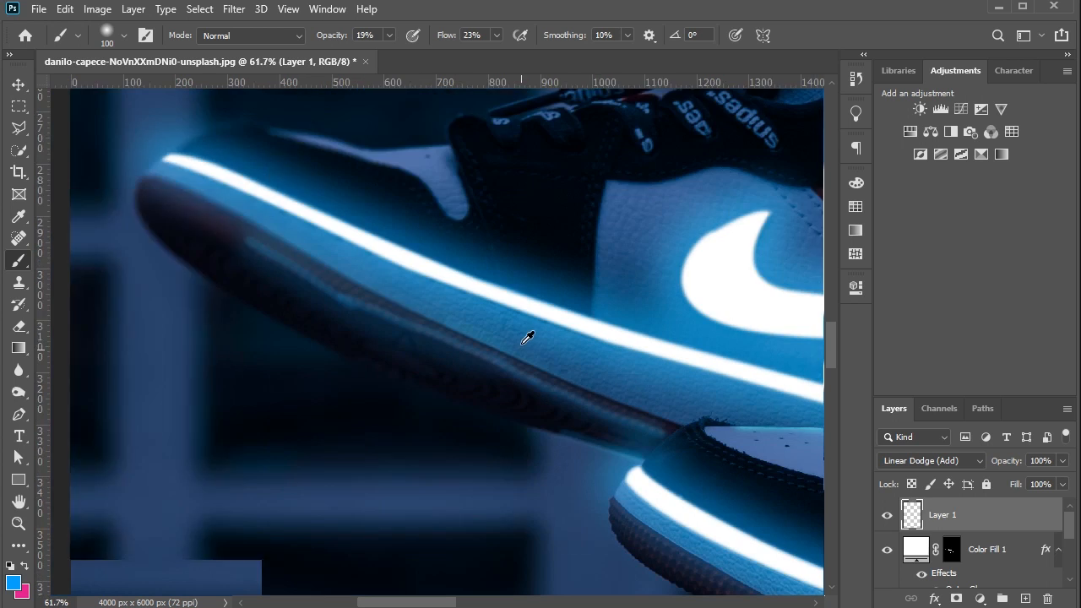
{"action": "scroll", "coordinate": [286, 258], "scroll_direction": "up", "scroll_amount": 4}
{"action": "key", "text": "bracketleft"}
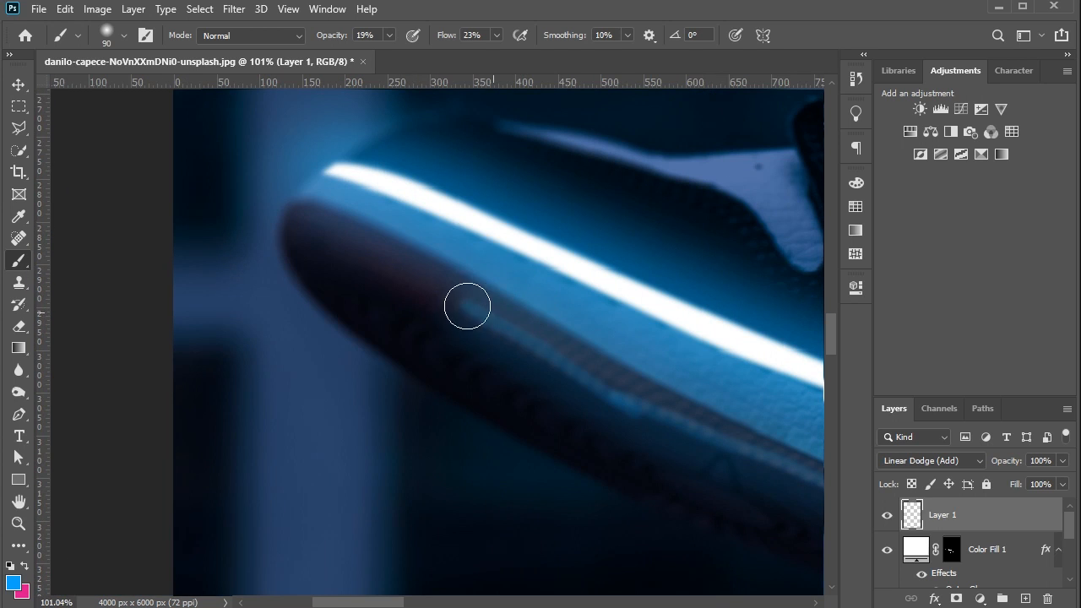
{"action": "left_click_drag", "start_coordinate": [466, 304], "coordinate": [304, 215]}
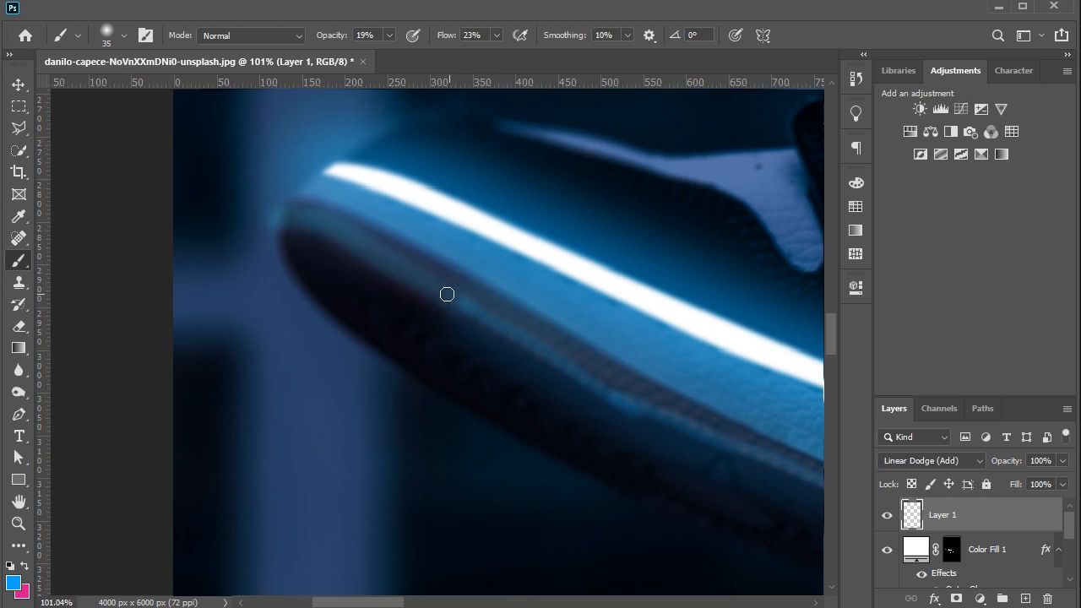
Add a faint blue glow with a 35 px brush to the tip of the front shoe's outsole
{"action": "scroll", "coordinate": [456, 292], "scroll_direction": "down", "scroll_amount": 5}
{"action": "scroll", "coordinate": [617, 260], "scroll_direction": "down", "scroll_amount": 5}
{"action": "scroll", "coordinate": [705, 280], "scroll_direction": "up", "scroll_amount": 3}
{"action": "scroll", "coordinate": [553, 319], "scroll_direction": "up", "scroll_amount": 3}
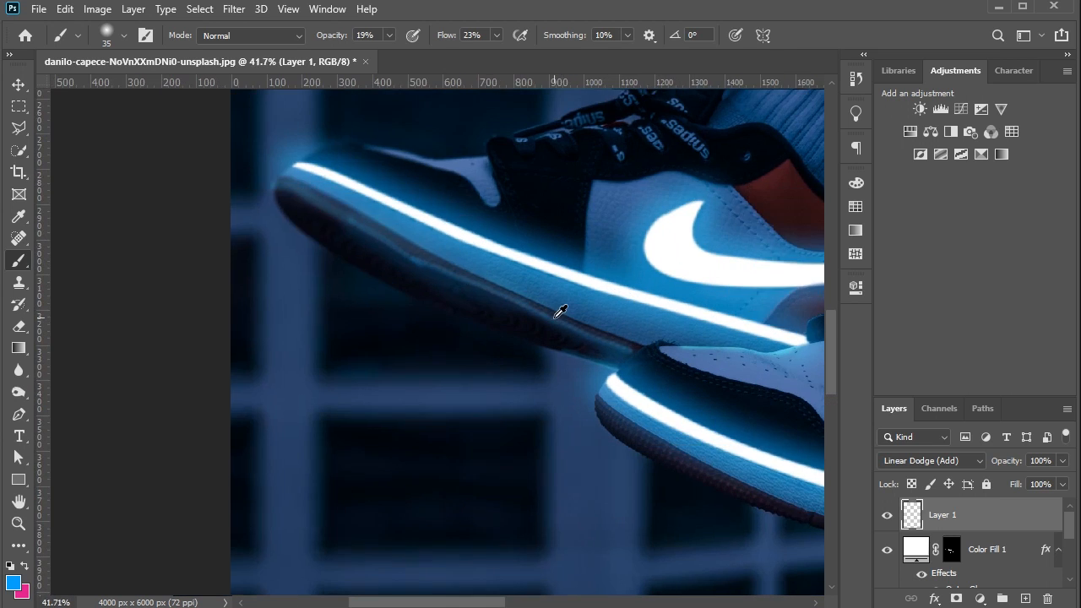
{"action": "scroll", "coordinate": [454, 296], "scroll_direction": "down", "scroll_amount": 5}
{"action": "scroll", "coordinate": [460, 290], "scroll_direction": "down", "scroll_amount": 2}
{"action": "scroll", "coordinate": [478, 316], "scroll_direction": "up", "scroll_amount": 7}
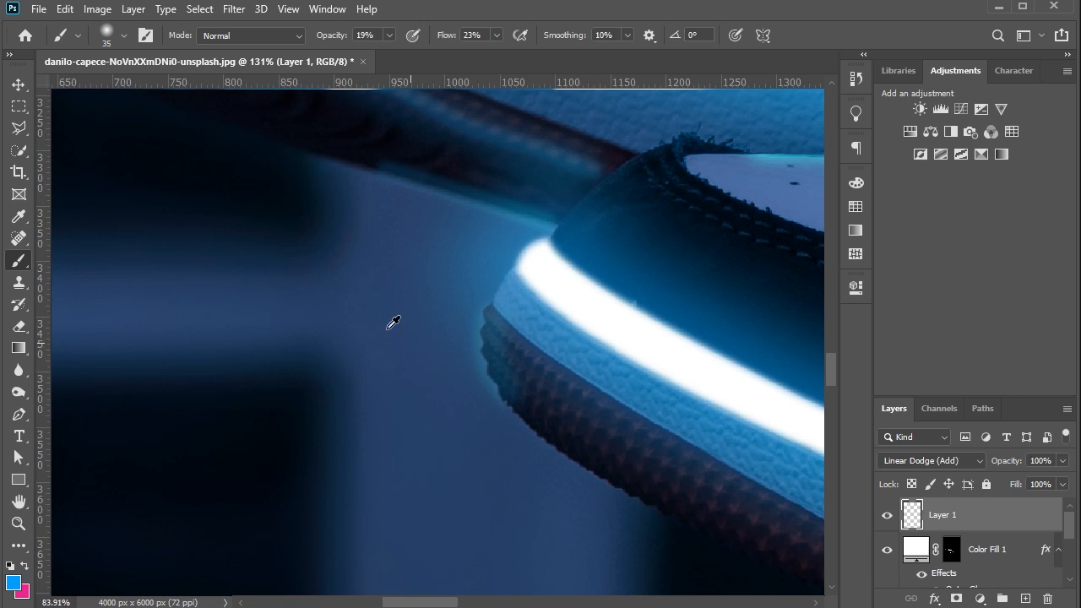
{"action": "scroll", "coordinate": [379, 309], "scroll_direction": "down", "scroll_amount": 8}
{"action": "scroll", "coordinate": [521, 239], "scroll_direction": "up", "scroll_amount": 6}
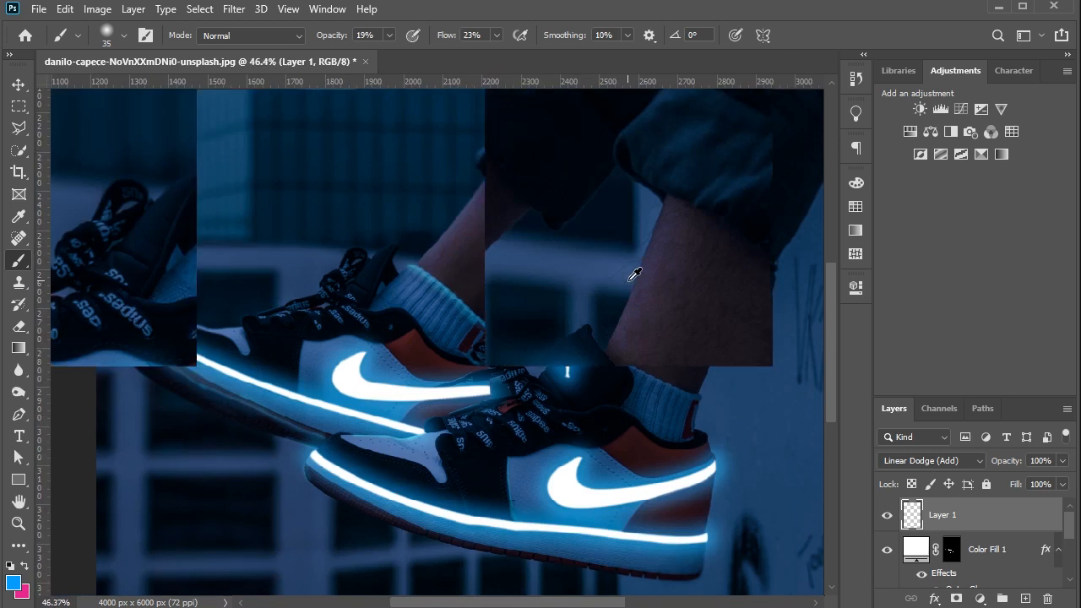
Paint blue edge light with the 35 px brush along the front leg's shin and the upper edge of the shoe tongue bearing the Jumpman logo
{"action": "mouse_move", "coordinate": [691, 165]}
{"action": "left_mouse_down"}
{"action": "mouse_move", "coordinate": [644, 301]}
{"action": "mouse_move", "coordinate": [598, 391]}
{"action": "left_mouse_up"}
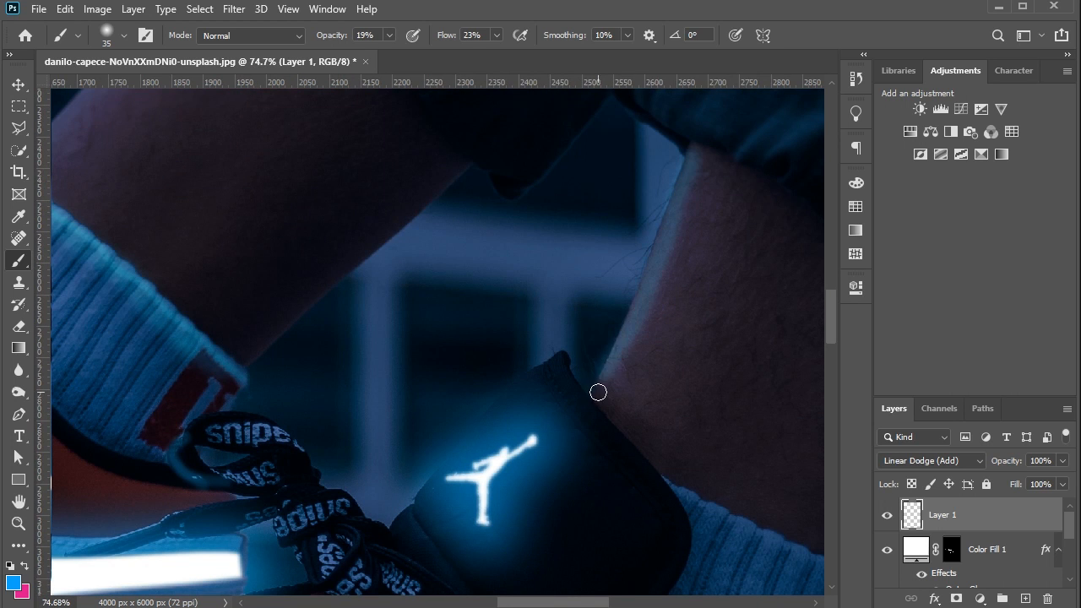
{"action": "scroll", "coordinate": [558, 338], "scroll_direction": "down", "scroll_amount": 3}
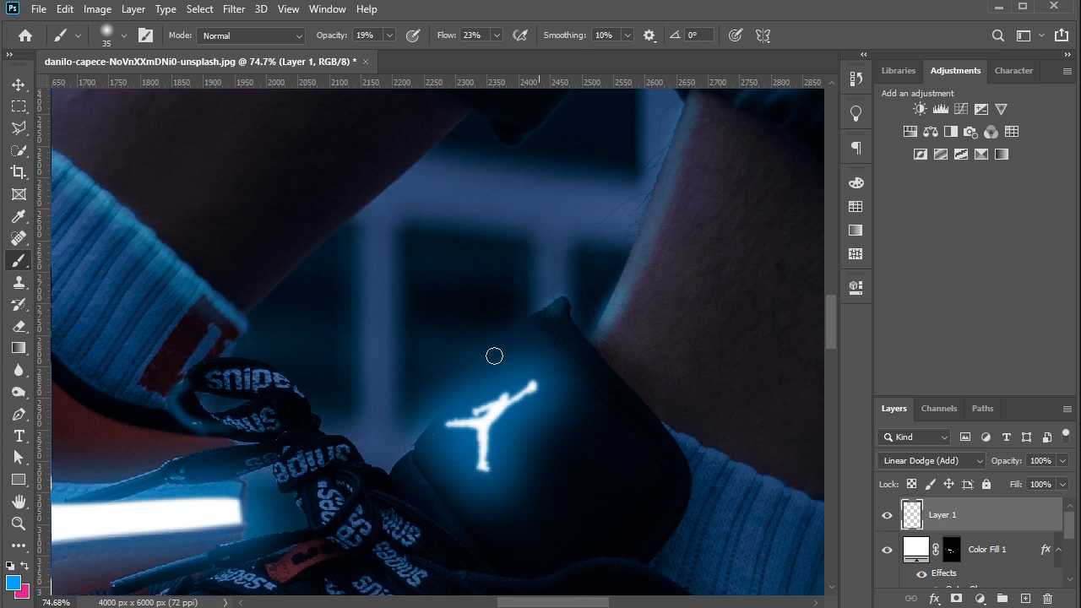
{"action": "left_click_drag", "start_coordinate": [494, 356], "coordinate": [381, 489]}
{"action": "scroll", "coordinate": [405, 355], "scroll_direction": "down", "scroll_amount": 3}
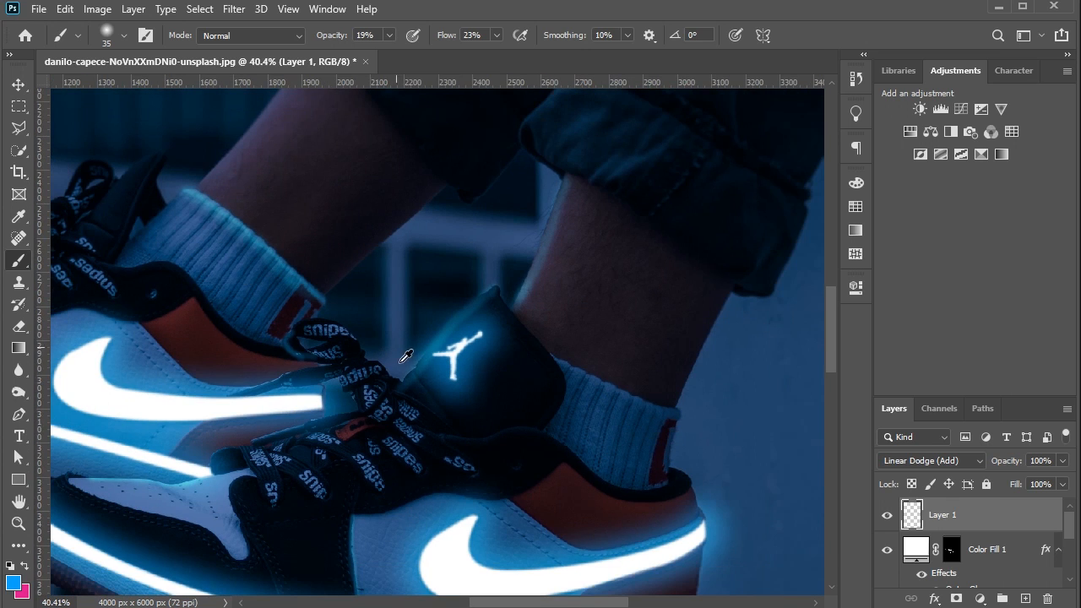
Brush a blue highlight with the 35 px brush along the top rim of the front leg's sock
{"action": "scroll", "coordinate": [700, 410], "scroll_direction": "up", "scroll_amount": 2}
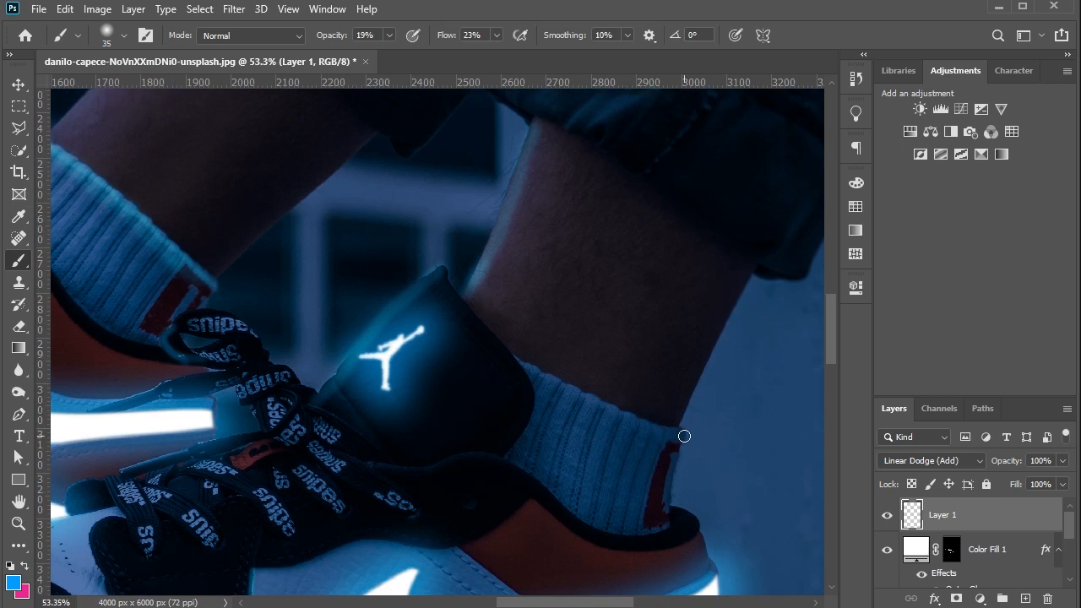
{"action": "mouse_move", "coordinate": [685, 436]}
{"action": "left_mouse_down"}
{"action": "mouse_move", "coordinate": [612, 423]}
{"action": "mouse_move", "coordinate": [530, 371]}
{"action": "left_mouse_up"}
{"action": "left_click_drag", "start_coordinate": [594, 403], "coordinate": [691, 422]}
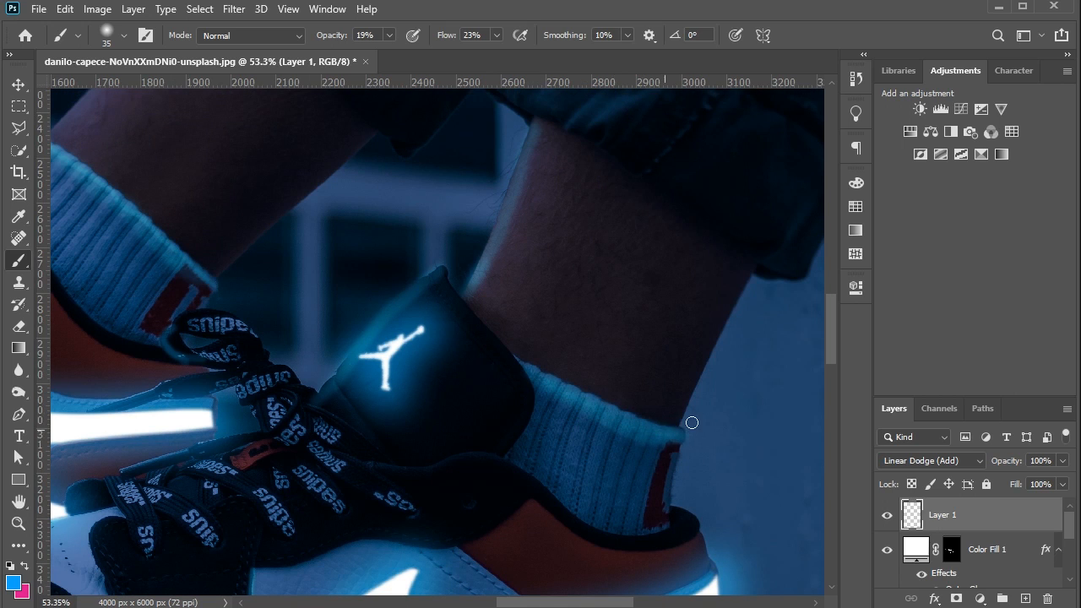
Enlarge the brush to 175 px and paint a soft blue glow on the front leg's shin between sock and trouser cuff
{"action": "scroll", "coordinate": [543, 268], "scroll_direction": "up", "scroll_amount": 2}
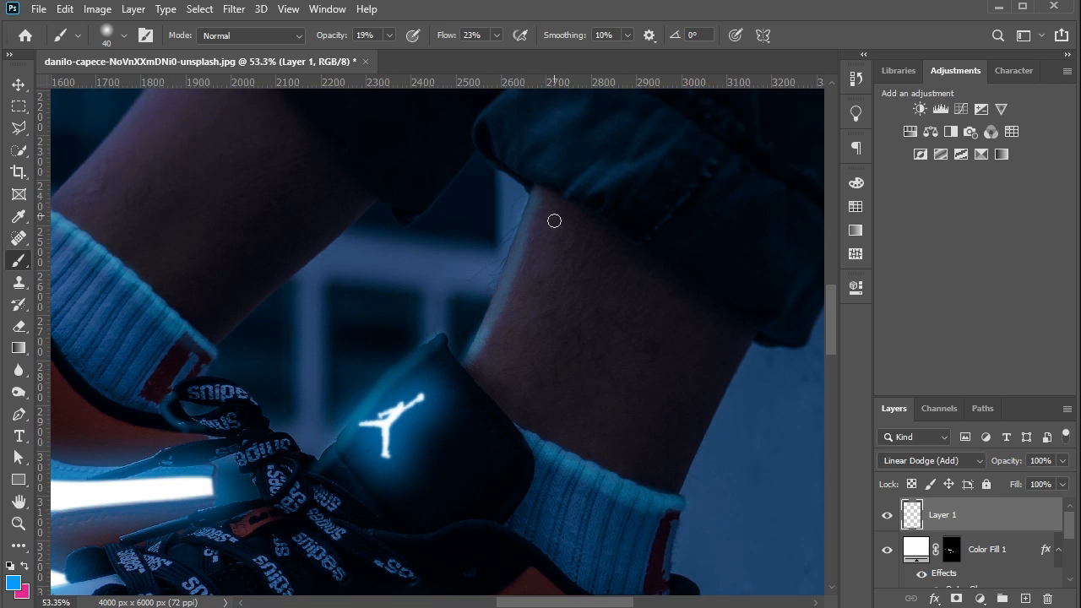
{"action": "key", "text": "bracketright"}
{"action": "key", "text": "bracketright"}
{"action": "key", "text": "bracketright"}
{"action": "key", "text": "bracketright"}
{"action": "key", "text": "bracketright"}
{"action": "key", "text": "bracketright"}
{"action": "key", "text": "bracketright"}
{"action": "key", "text": "bracketright"}
{"action": "key", "text": "bracketright"}
{"action": "key", "text": "bracketright"}
{"action": "key", "text": "bracketright"}
{"action": "scroll", "coordinate": [495, 338], "scroll_direction": "down", "scroll_amount": 4}
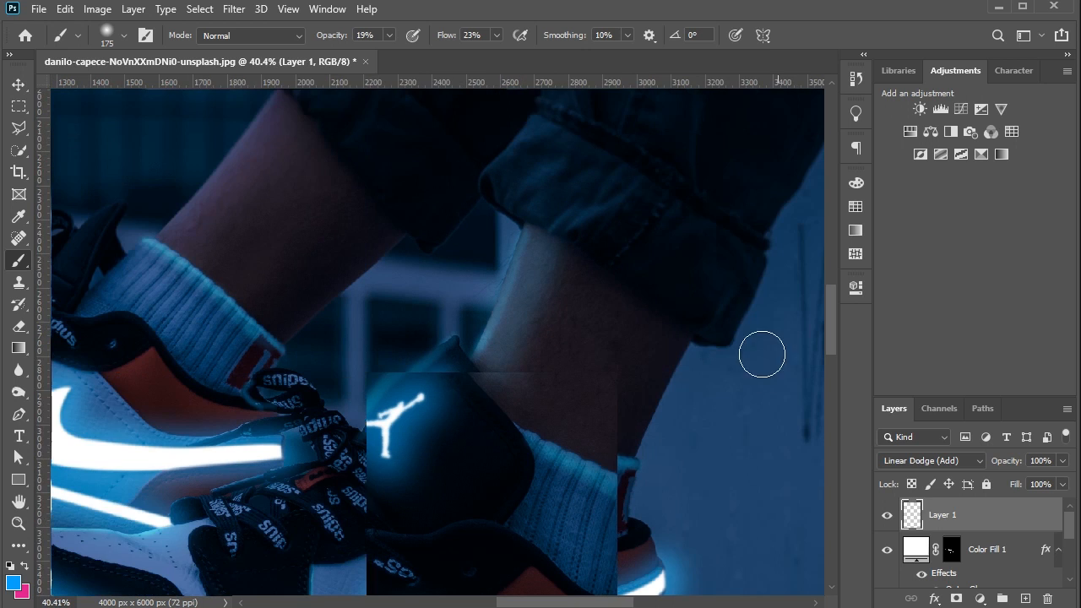
{"action": "scroll", "coordinate": [712, 340], "scroll_direction": "down", "scroll_amount": 2}
{"action": "scroll", "coordinate": [712, 341], "scroll_direction": "right", "scroll_amount": 2}
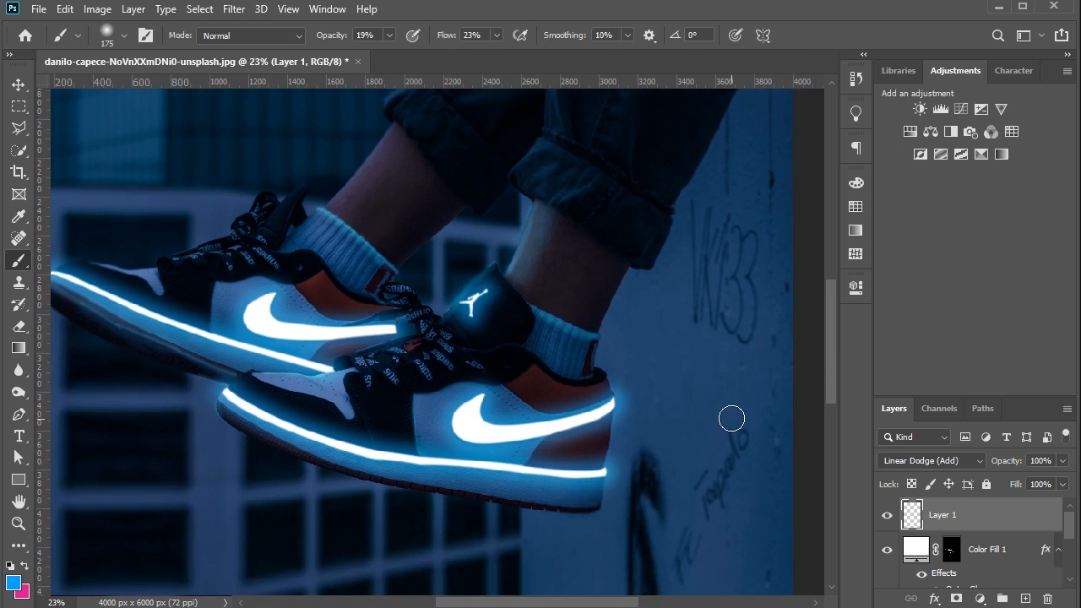
Trace the front and upper edges of the rear shoe's white side panel with blue light using a 30 px brush
{"action": "scroll", "coordinate": [491, 433], "scroll_direction": "up", "scroll_amount": 1}
{"action": "scroll", "coordinate": [312, 287], "scroll_direction": "down", "scroll_amount": 3}
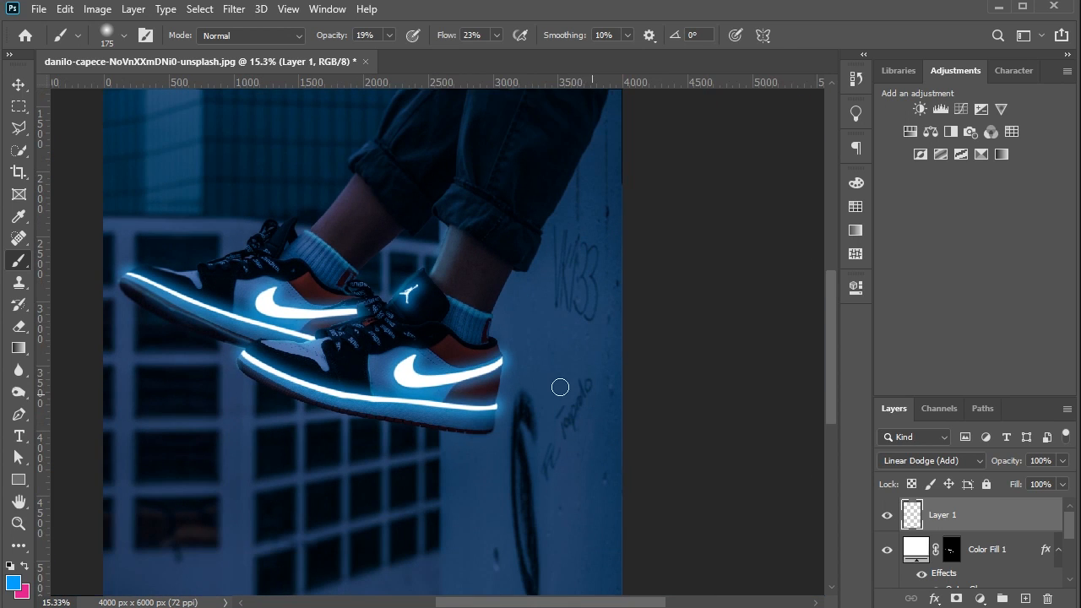
{"action": "scroll", "coordinate": [185, 250], "scroll_direction": "up", "scroll_amount": 4}
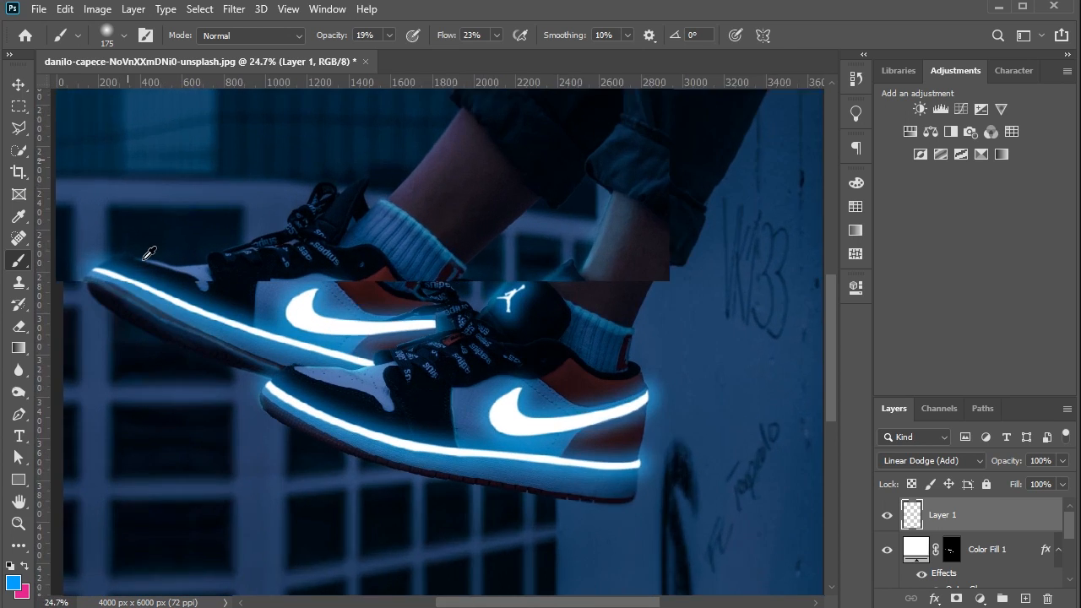
{"action": "scroll", "coordinate": [362, 350], "scroll_direction": "up", "scroll_amount": 8}
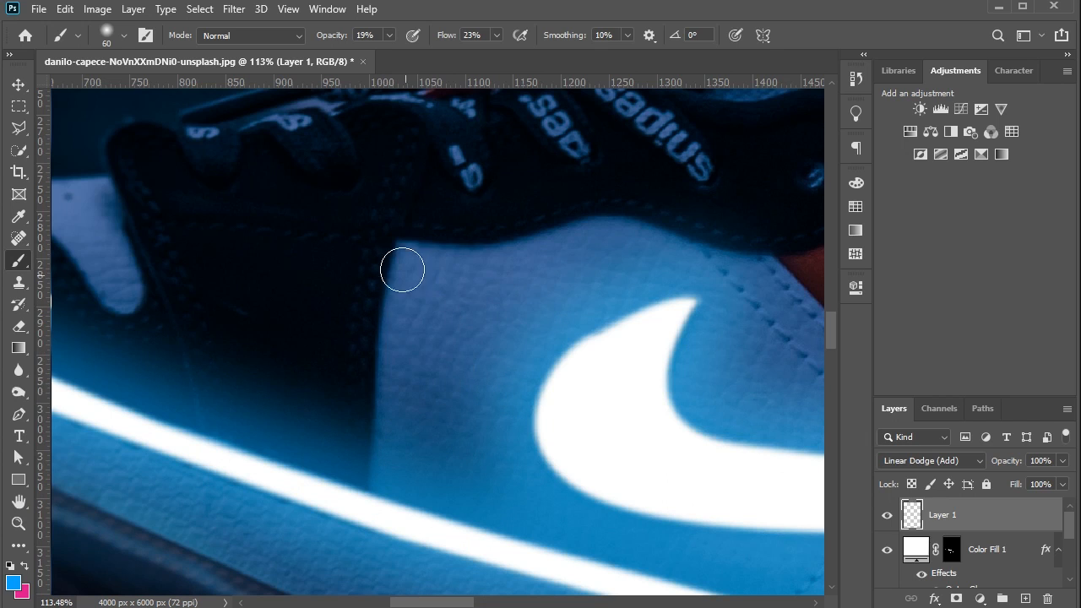
{"action": "mouse_move", "coordinate": [396, 247]}
{"action": "left_mouse_down"}
{"action": "mouse_move", "coordinate": [374, 345]}
{"action": "mouse_move", "coordinate": [377, 431]}
{"action": "left_mouse_up"}
{"action": "mouse_move", "coordinate": [398, 241]}
{"action": "left_mouse_down"}
{"action": "mouse_move", "coordinate": [664, 222]}
{"action": "mouse_move", "coordinate": [760, 249]}
{"action": "left_mouse_up"}
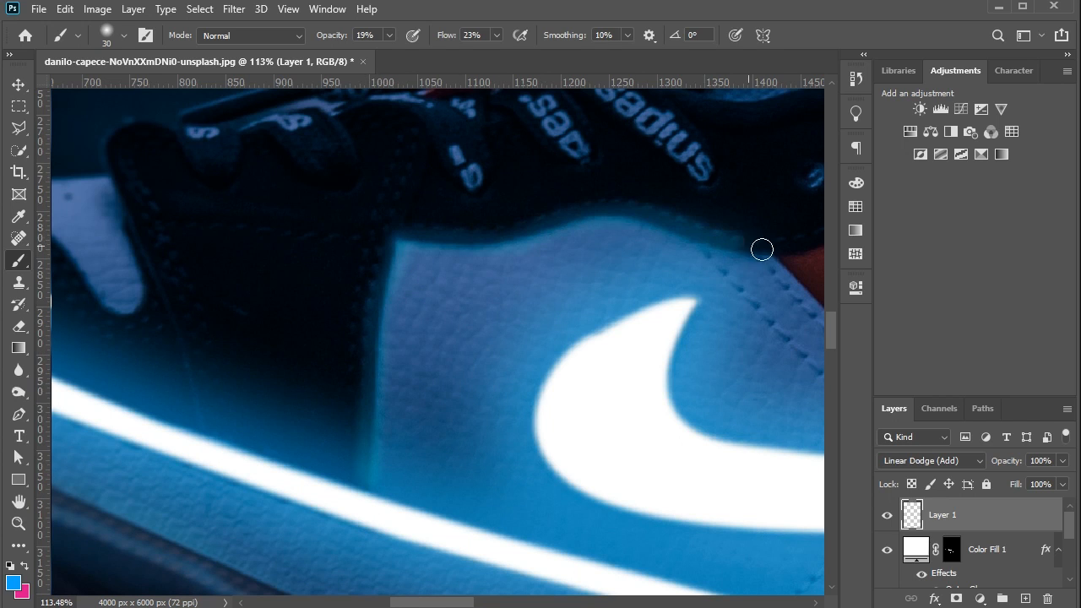
Paint blue edge light with the 30 px brush along the upper edge of the front shoe's white toe panel
{"action": "scroll", "coordinate": [668, 244], "scroll_direction": "down", "scroll_amount": 3}
{"action": "scroll", "coordinate": [456, 242], "scroll_direction": "down", "scroll_amount": 5}
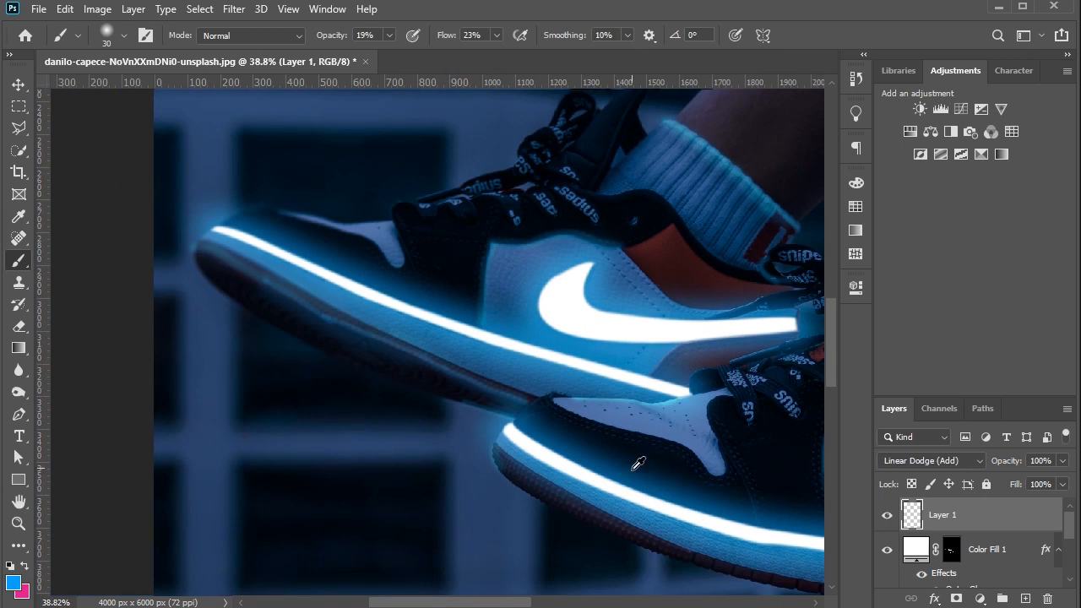
{"action": "scroll", "coordinate": [718, 442], "scroll_direction": "up", "scroll_amount": 5}
{"action": "mouse_move", "coordinate": [574, 399]}
{"action": "left_mouse_down"}
{"action": "mouse_move", "coordinate": [512, 362]}
{"action": "mouse_move", "coordinate": [563, 353]}
{"action": "left_mouse_up"}
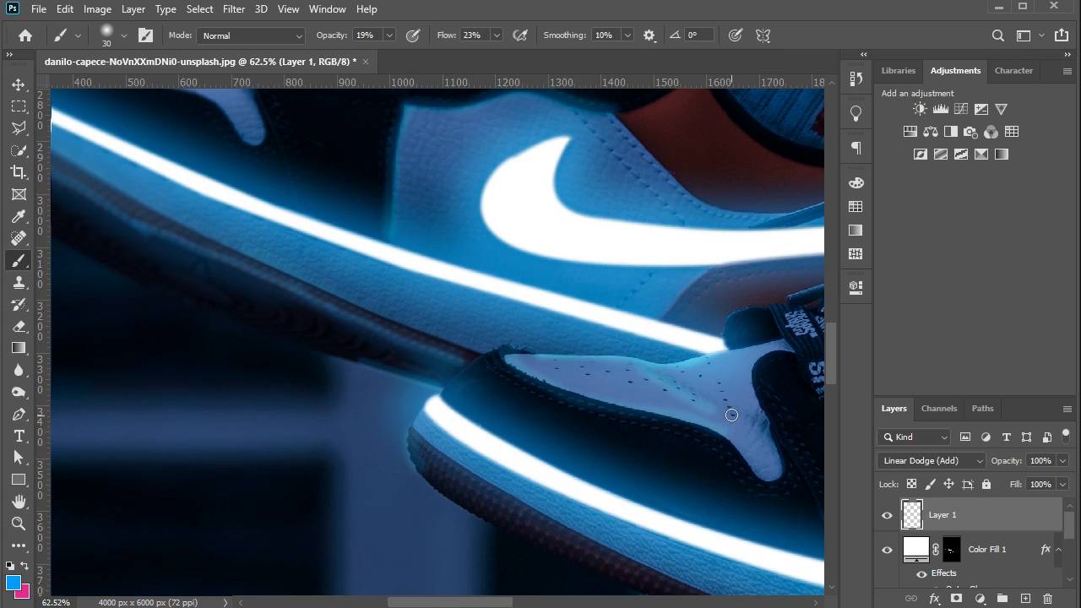
Highlight the edges of the front shoe's lower laces next to the rear shoe's swoosh with the 30 px brush
{"action": "scroll", "coordinate": [719, 403], "scroll_direction": "right", "scroll_amount": 3}
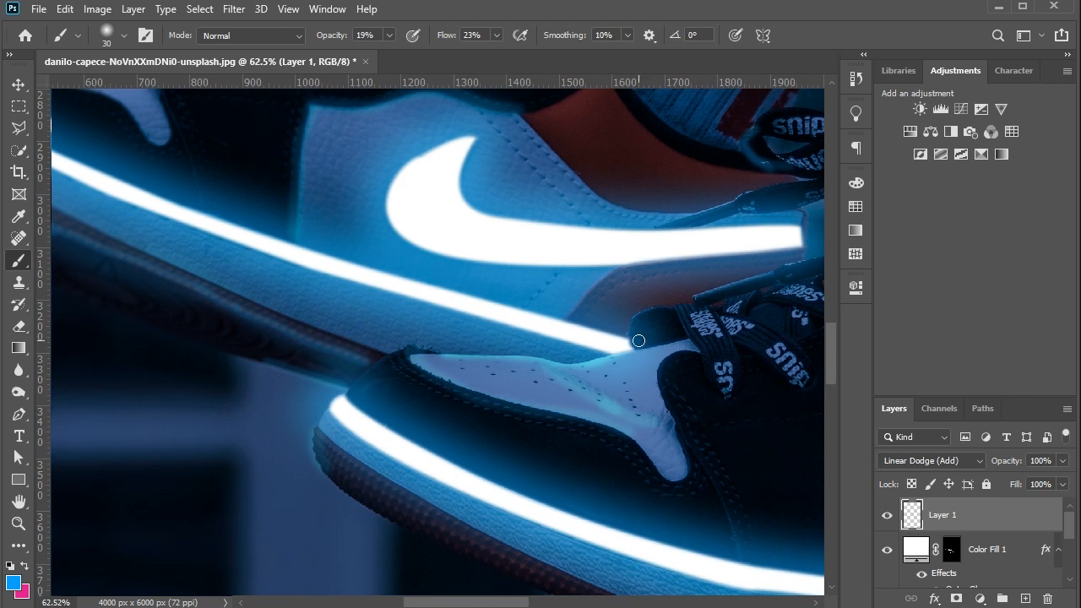
{"action": "left_click_drag", "start_coordinate": [660, 313], "coordinate": [700, 312]}
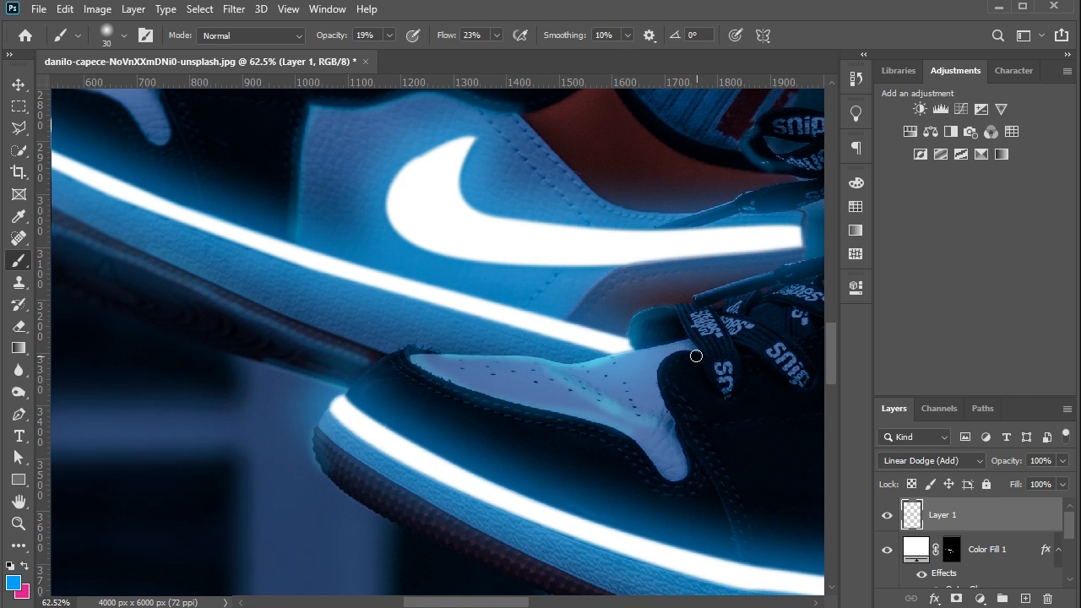
{"action": "scroll", "coordinate": [745, 275], "scroll_direction": "up", "scroll_amount": 3}
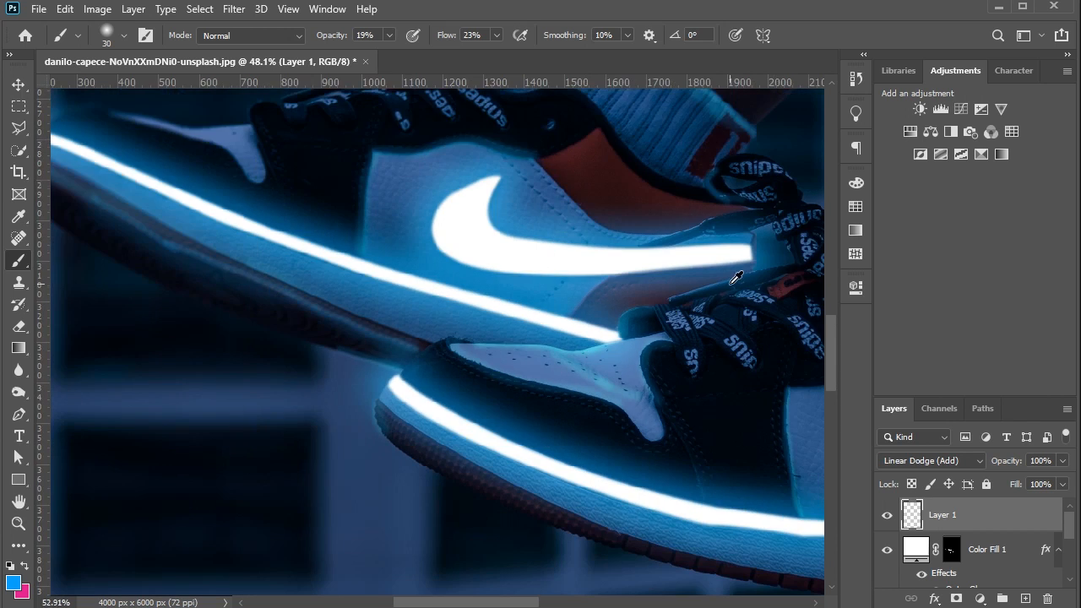
{"action": "left_click_drag", "start_coordinate": [713, 287], "coordinate": [579, 324]}
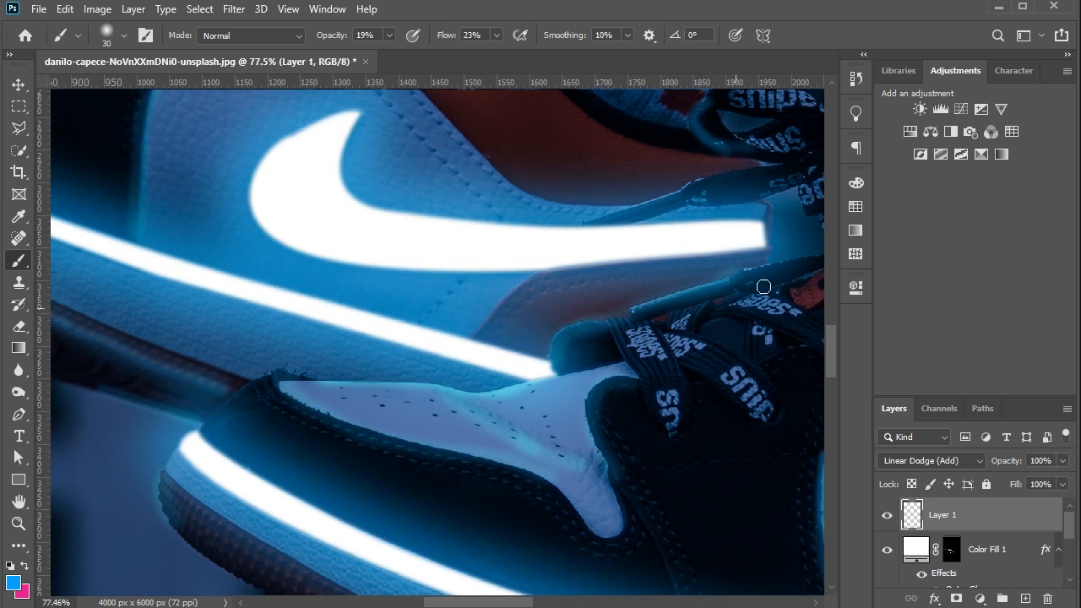
{"action": "scroll", "coordinate": [771, 272], "scroll_direction": "down", "scroll_amount": 5}
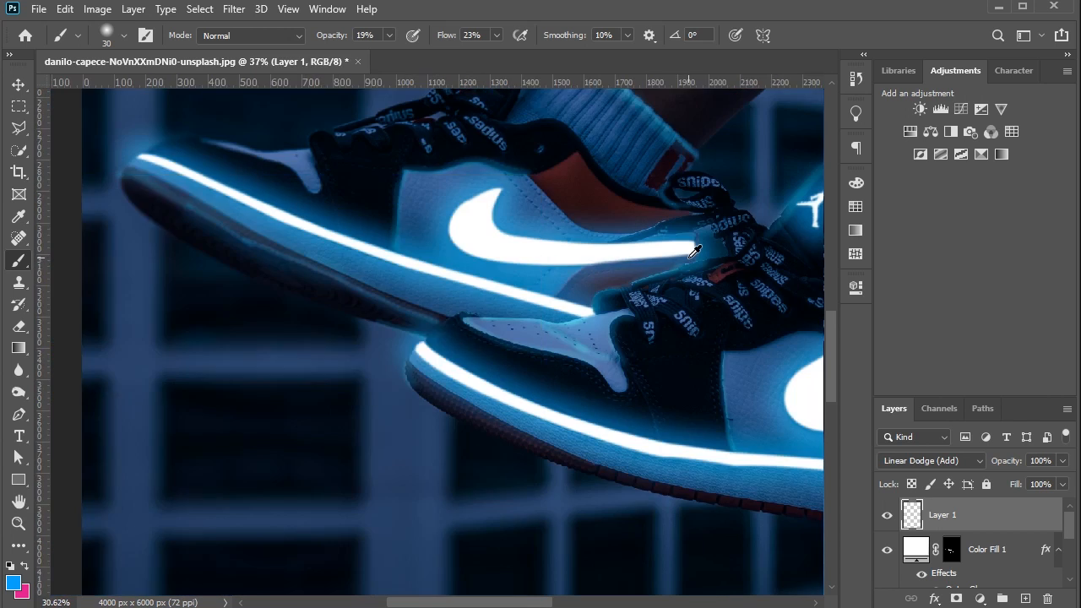
Enlarge the brush to 125 px and paint a soft blue glow over the orange panel above the rear shoe's swoosh
{"action": "scroll", "coordinate": [642, 215], "scroll_direction": "up", "scroll_amount": 3}
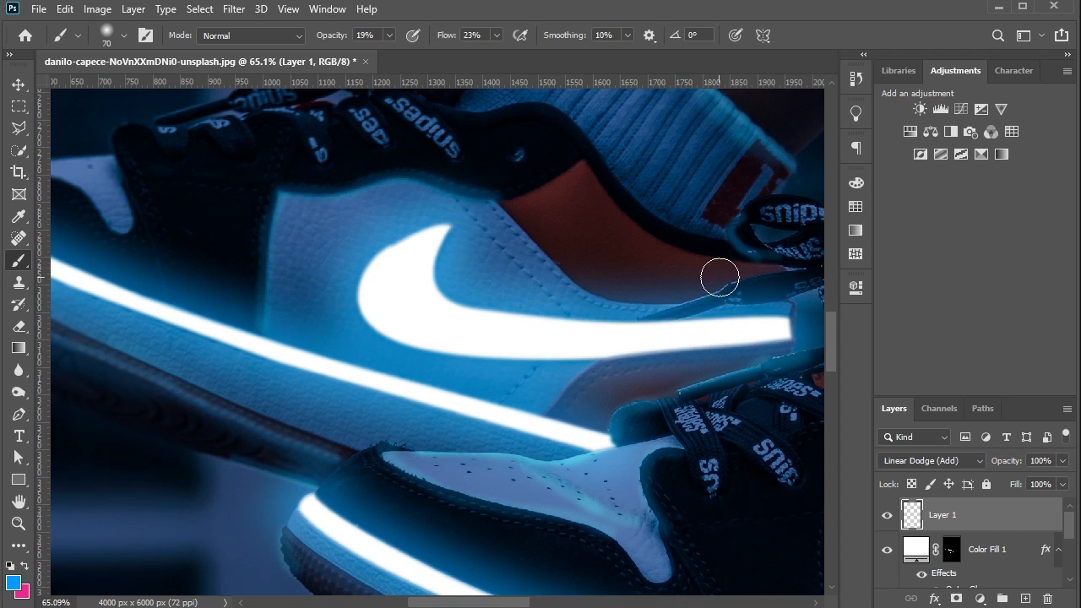
{"action": "key", "text": "bracketright"}
{"action": "key", "text": "bracketright"}
{"action": "key", "text": "bracketright"}
{"action": "key", "text": "bracketright"}
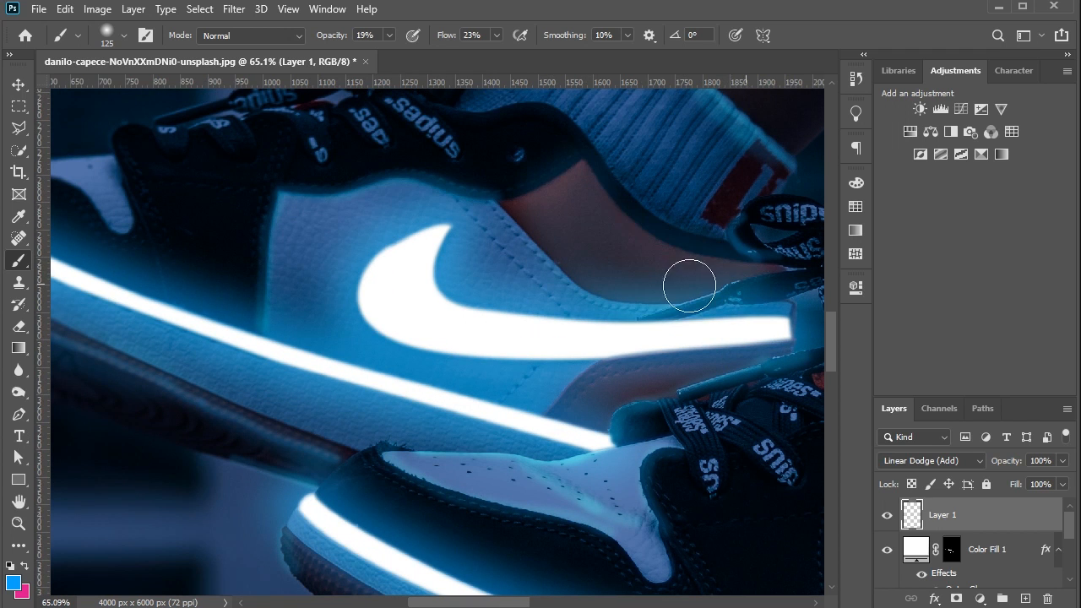
{"action": "scroll", "coordinate": [692, 253], "scroll_direction": "down", "scroll_amount": 5}
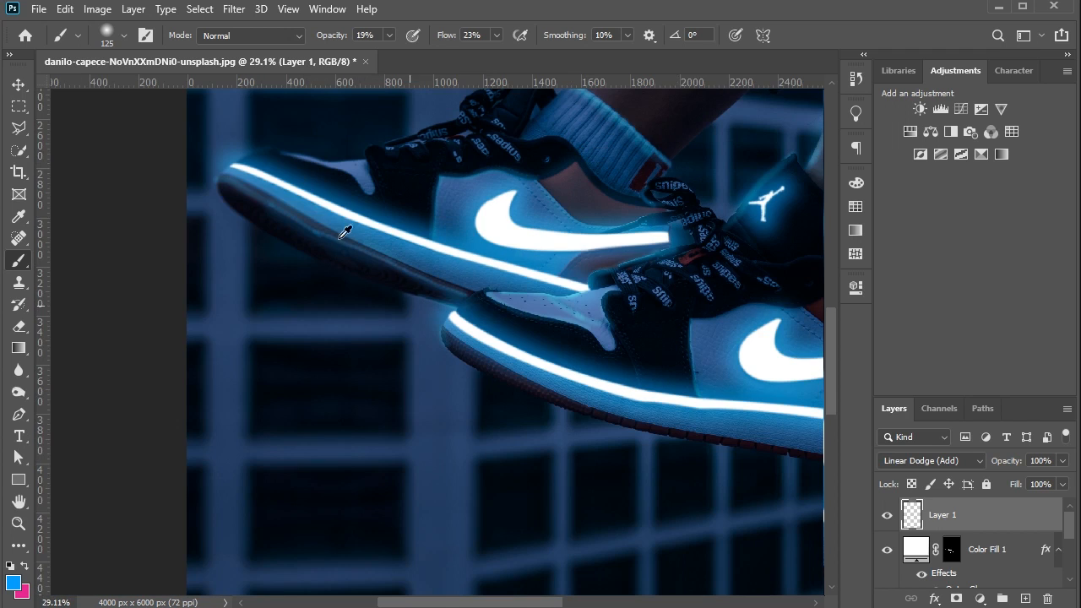
Reduce the brush to 70 px and widen the blue glow around the front and upper edges of the rear shoe's side panel
{"action": "scroll", "coordinate": [345, 233], "scroll_direction": "up", "scroll_amount": 3}
{"action": "scroll", "coordinate": [397, 203], "scroll_direction": "down", "scroll_amount": 3}
{"action": "scroll", "coordinate": [449, 176], "scroll_direction": "up", "scroll_amount": 5}
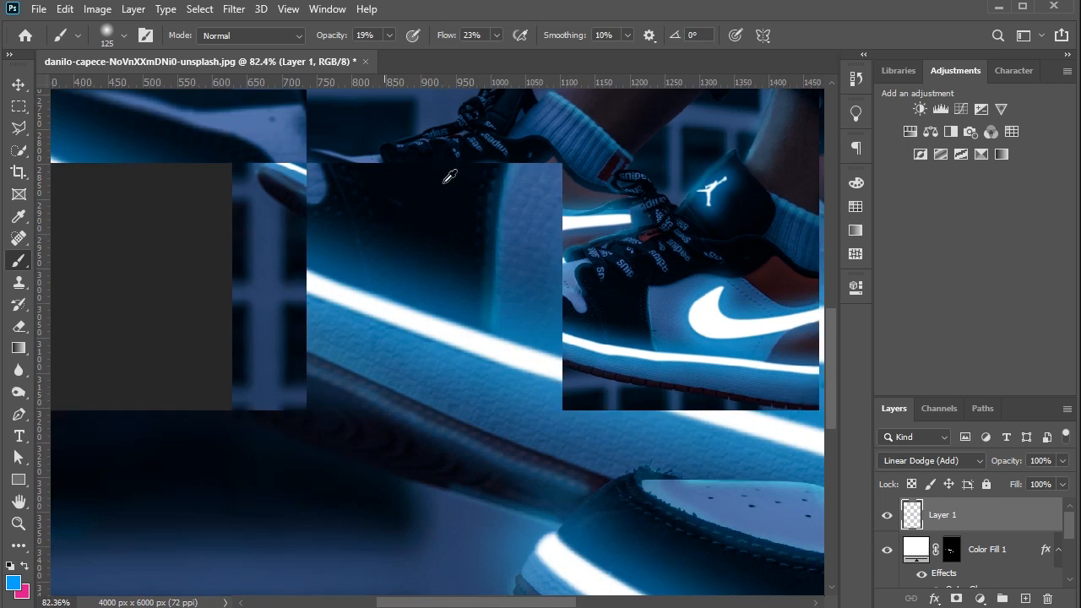
{"action": "key", "text": "bracketleft"}
{"action": "key", "text": "bracketleft"}
{"action": "key", "text": "bracketleft"}
{"action": "key", "text": "bracketleft"}
{"action": "mouse_move", "coordinate": [483, 332]}
{"action": "left_mouse_down"}
{"action": "mouse_move", "coordinate": [502, 212]}
{"action": "mouse_move", "coordinate": [570, 145]}
{"action": "mouse_move", "coordinate": [803, 137]}
{"action": "left_mouse_up"}
{"action": "scroll", "coordinate": [495, 126], "scroll_direction": "down", "scroll_amount": 6}
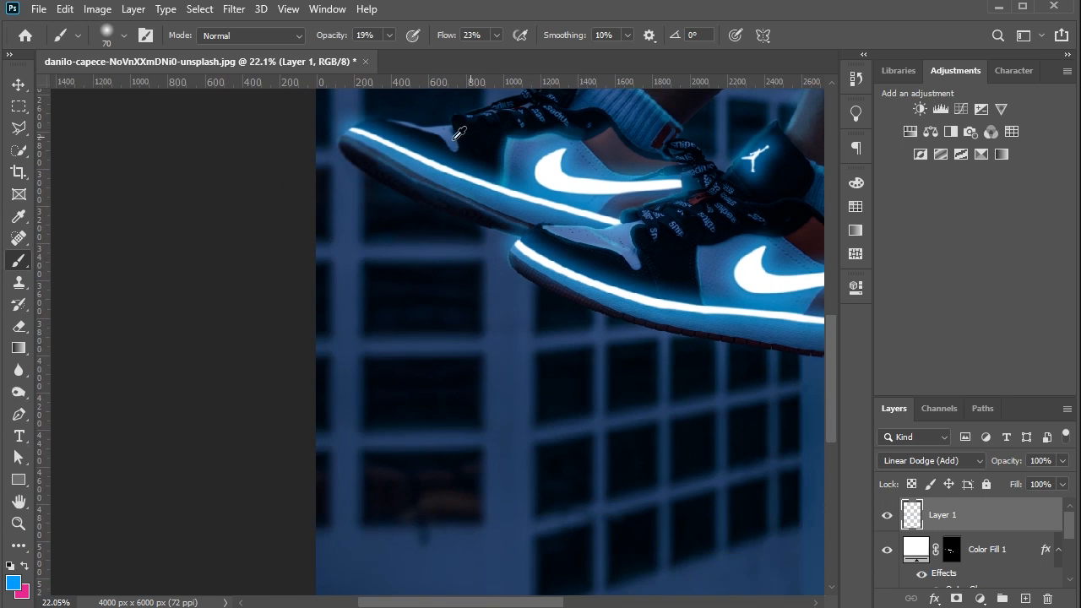
Reduce the brush and paint a blue highlight along the rear shoe's collar where it meets the sock
{"action": "scroll", "coordinate": [554, 166], "scroll_direction": "up", "scroll_amount": 2}
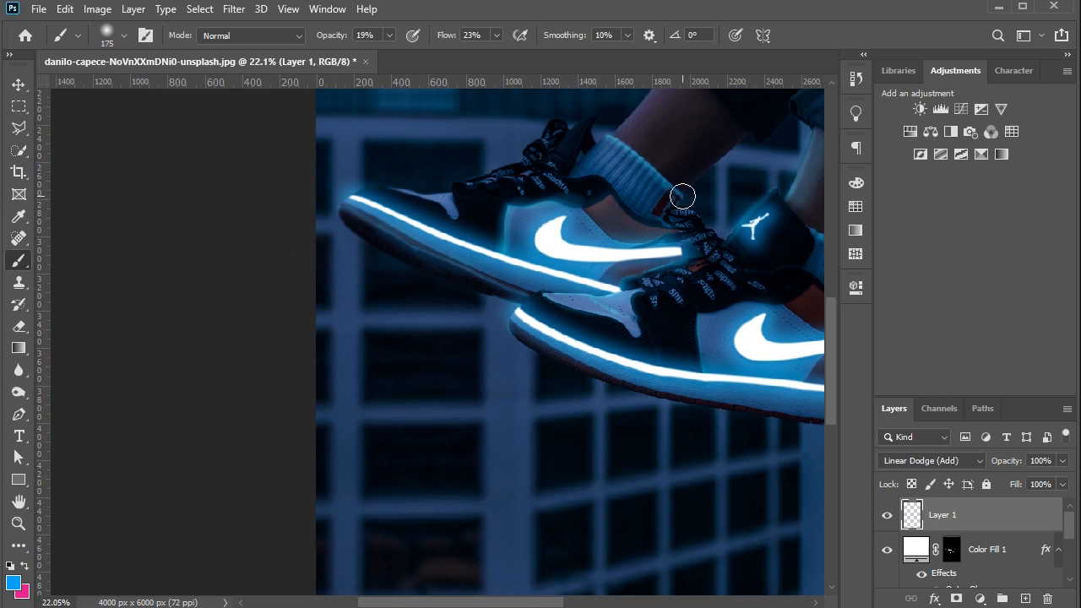
{"action": "scroll", "coordinate": [605, 139], "scroll_direction": "up", "scroll_amount": 3}
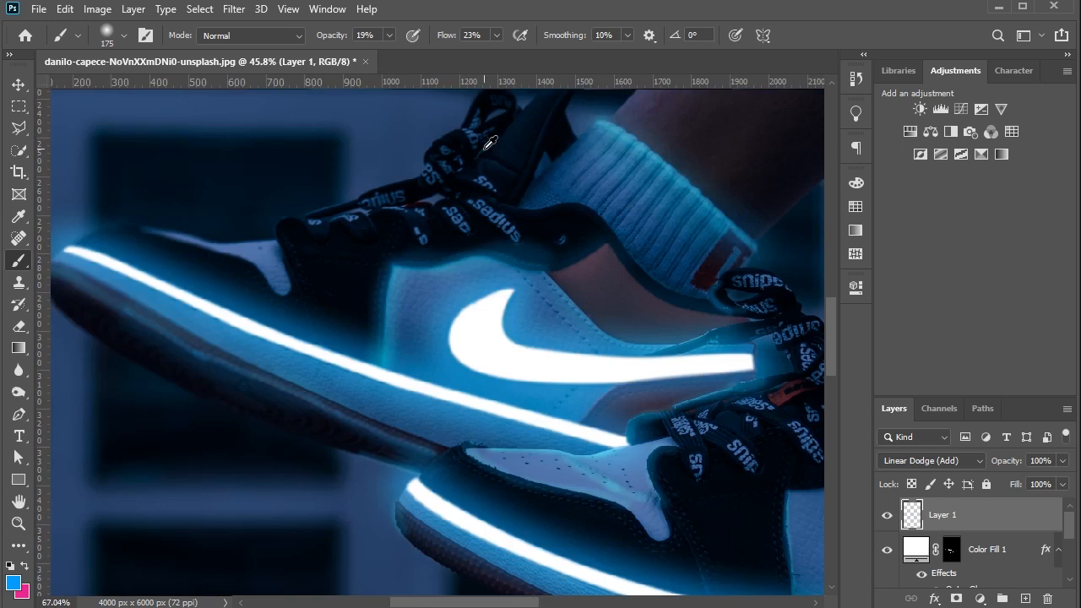
{"action": "key", "text": "bracketleft"}
{"action": "key", "text": "bracketleft"}
{"action": "key", "text": "bracketleft"}
{"action": "key", "text": "bracketleft"}
{"action": "key", "text": "bracketleft"}
{"action": "key", "text": "bracketleft"}
{"action": "key", "text": "bracketleft"}
{"action": "scroll", "coordinate": [571, 289], "scroll_direction": "up", "scroll_amount": 2}
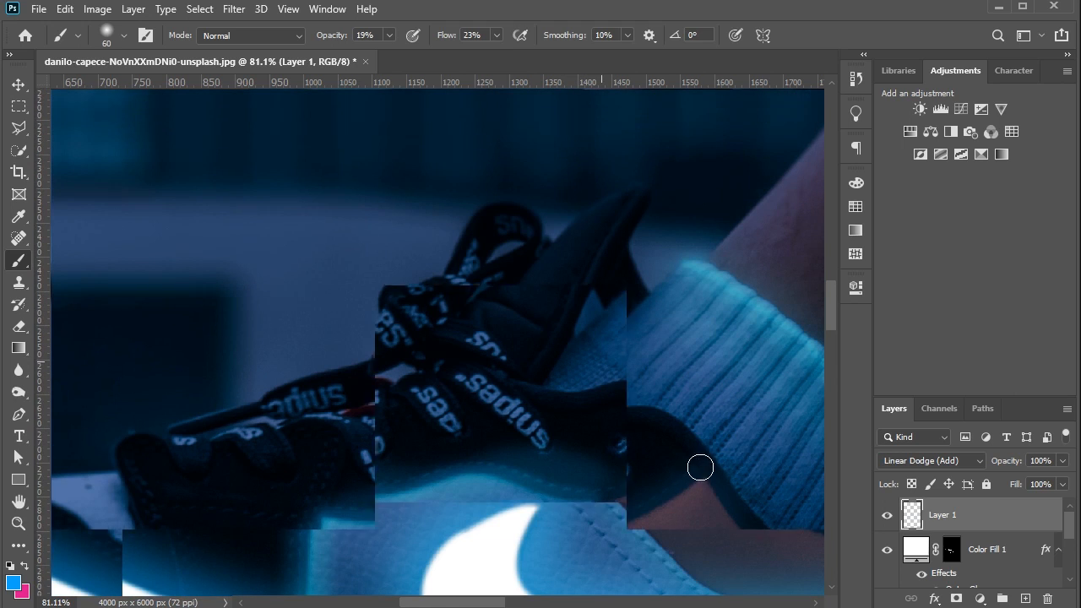
{"action": "key", "text": "bracketleft"}
{"action": "key", "text": "bracketleft"}
{"action": "mouse_move", "coordinate": [553, 422]}
{"action": "left_mouse_down"}
{"action": "mouse_move", "coordinate": [659, 414]}
{"action": "mouse_move", "coordinate": [772, 537]}
{"action": "left_mouse_up"}
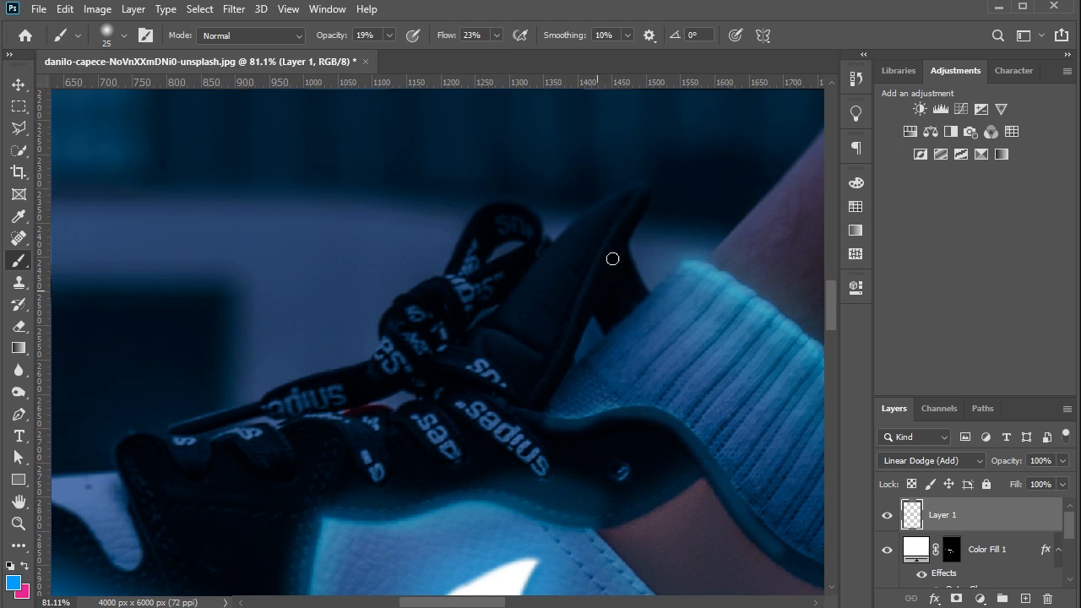
Add blue edge light down the back of the rear shoe's tongue and along the lace beneath it
{"action": "left_click_drag", "start_coordinate": [574, 345], "coordinate": [546, 420]}
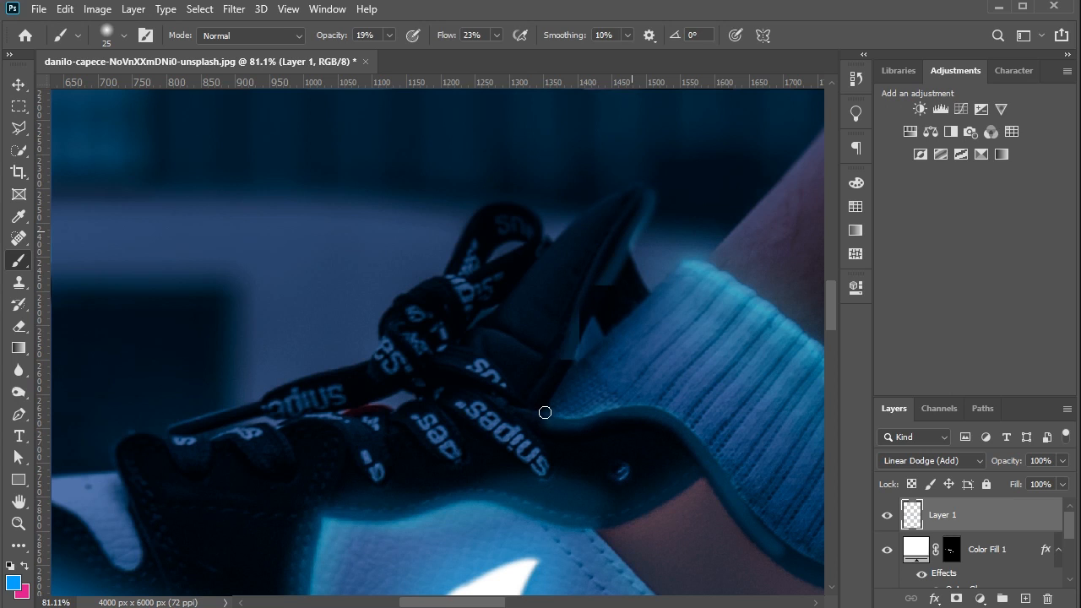
{"action": "left_click_drag", "start_coordinate": [538, 482], "coordinate": [469, 416]}
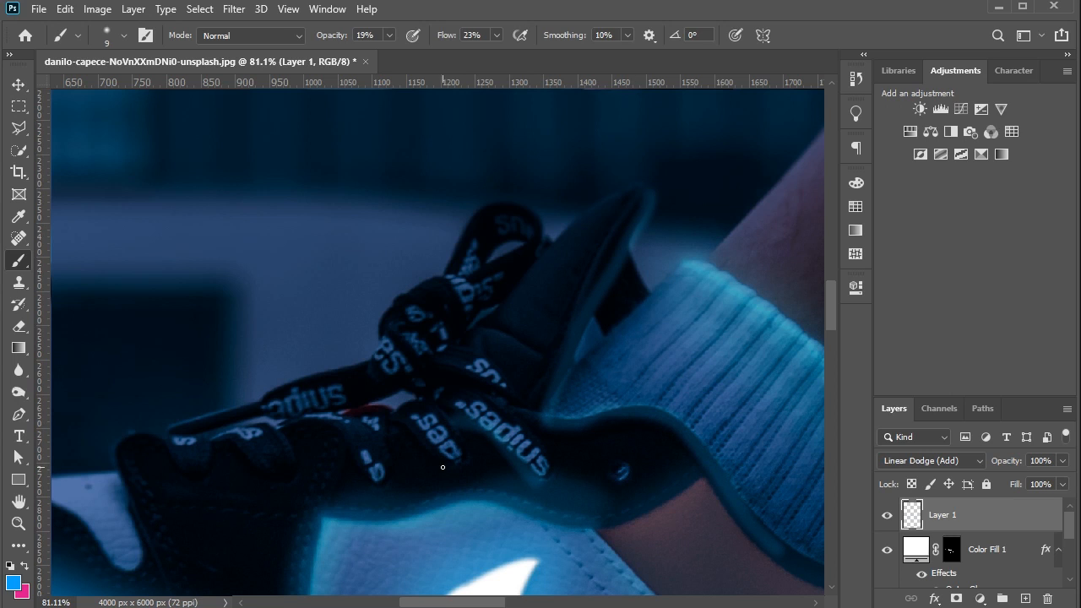
Raise the brush opacity to 42% and enlarge the brush to 70 px
{"action": "left_click_drag", "start_coordinate": [339, 37], "coordinate": [359, 36]}
{"action": "key", "text": "bracketright"}
{"action": "key", "text": "bracketright"}
{"action": "key", "text": "bracketright"}
{"action": "key", "text": "bracketright"}
{"action": "key", "text": "bracketright"}
{"action": "key", "text": "bracketright"}
{"action": "key", "text": "bracketright"}
{"action": "key", "text": "bracketright"}
{"action": "key", "text": "bracketright"}
{"action": "key", "text": "bracketright"}
{"action": "key", "text": "bracketright"}
Enlarge the brush to 150 px and paint blue light down the front of the rear leg from the trouser cuff to the sock
{"action": "scroll", "coordinate": [240, 324], "scroll_direction": "down", "scroll_amount": 6}
{"action": "scroll", "coordinate": [662, 462], "scroll_direction": "up", "scroll_amount": 3}
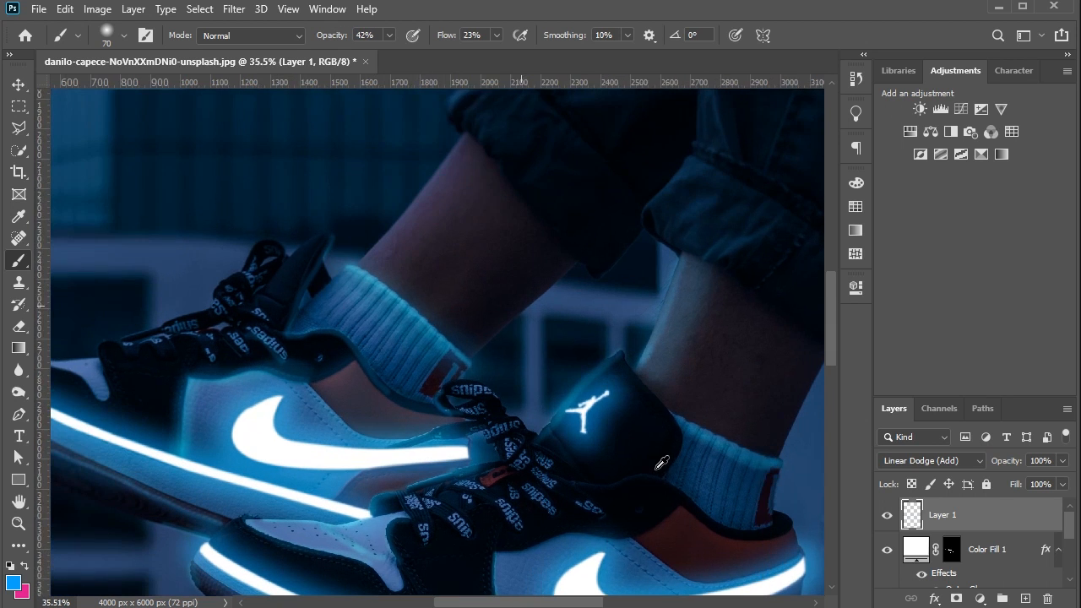
{"action": "scroll", "coordinate": [662, 426], "scroll_direction": "up", "scroll_amount": 3}
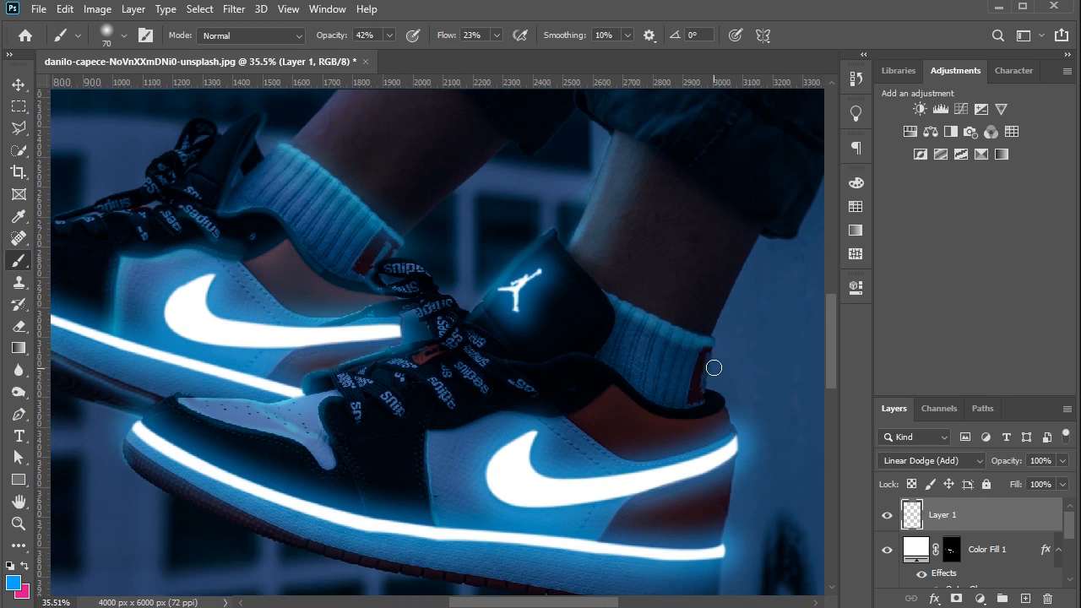
{"action": "scroll", "coordinate": [701, 320], "scroll_direction": "down", "scroll_amount": 4}
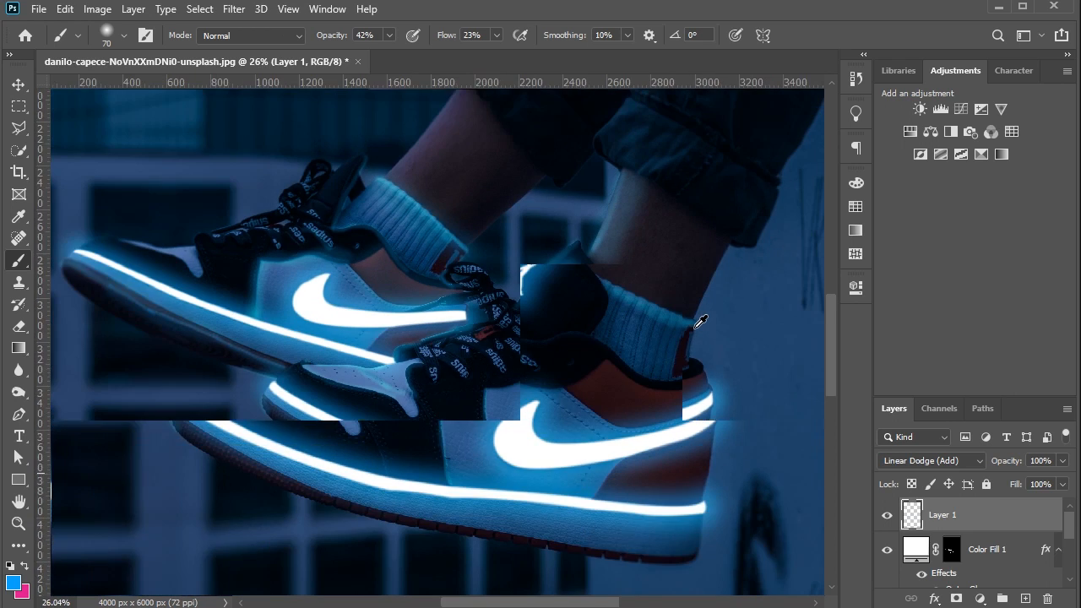
{"action": "scroll", "coordinate": [700, 320], "scroll_direction": "up", "scroll_amount": 3}
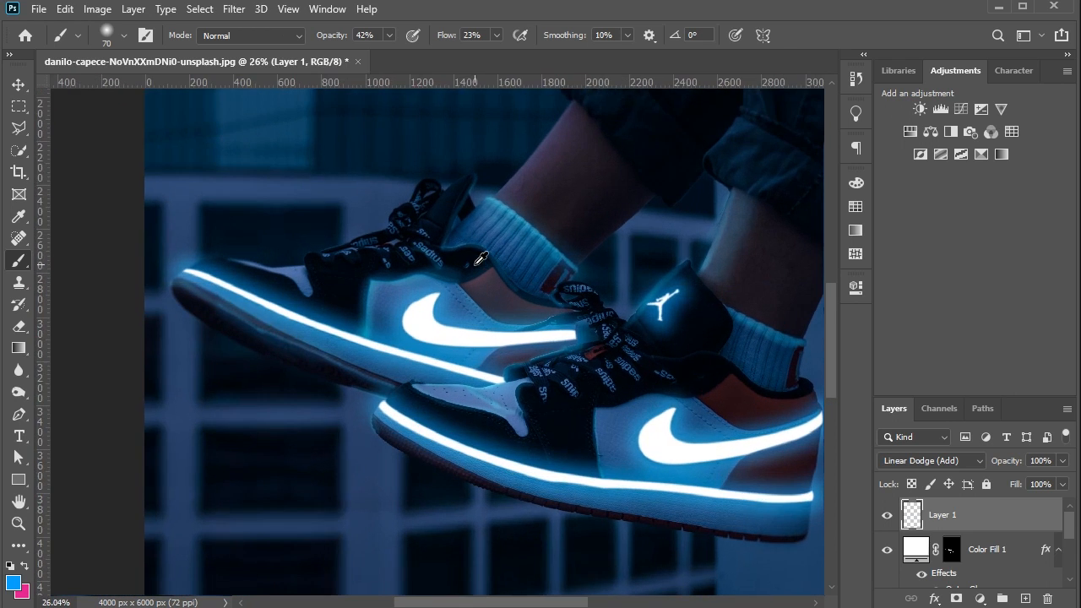
{"action": "scroll", "coordinate": [570, 160], "scroll_direction": "up", "scroll_amount": 2}
{"action": "key", "text": "bracketright"}
{"action": "key", "text": "bracketright"}
{"action": "key", "text": "bracketright"}
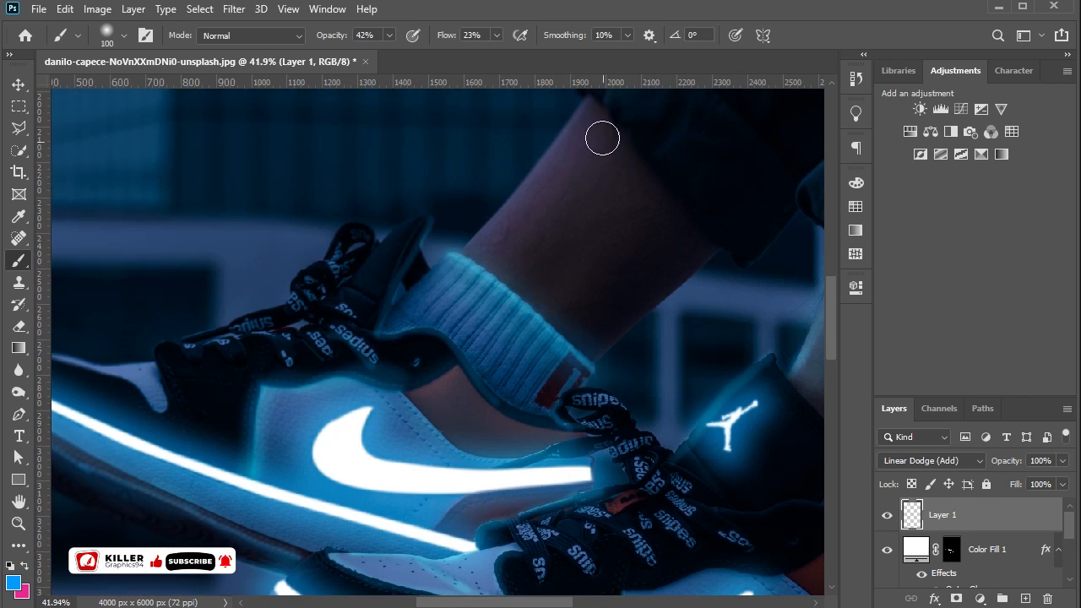
{"action": "left_click_drag", "start_coordinate": [602, 111], "coordinate": [463, 260]}
{"action": "scroll", "coordinate": [654, 260], "scroll_direction": "up", "scroll_amount": 2}
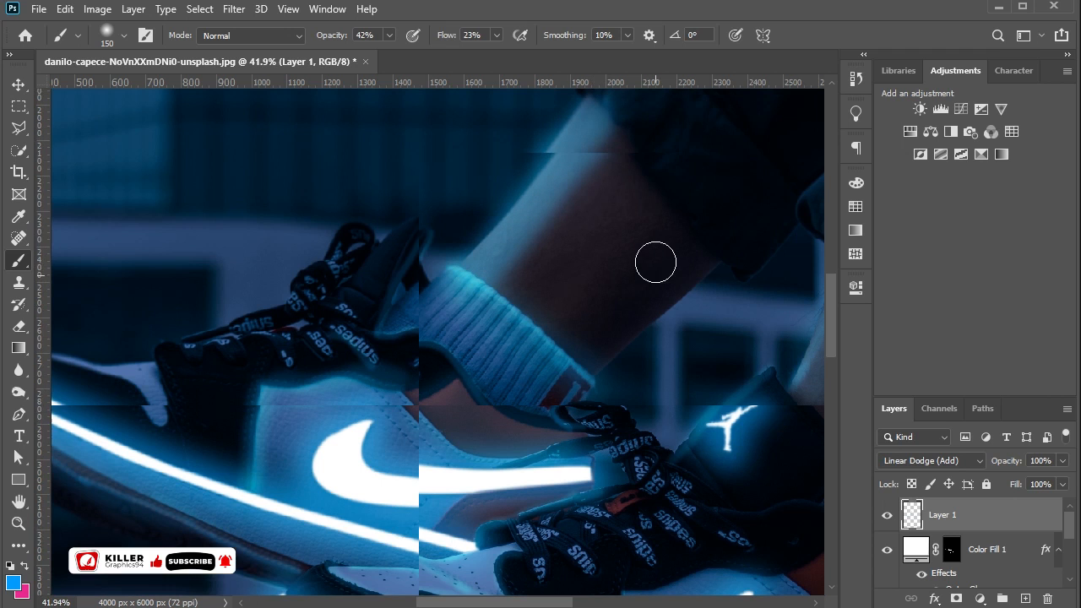
{"action": "key", "text": "ctrl+z"}
{"action": "mouse_move", "coordinate": [598, 152]}
{"action": "left_mouse_down"}
{"action": "mouse_move", "coordinate": [511, 252]}
{"action": "mouse_move", "coordinate": [434, 301]}
{"action": "left_mouse_up"}
{"action": "scroll", "coordinate": [563, 258], "scroll_direction": "down", "scroll_amount": 4}
{"action": "scroll", "coordinate": [602, 289], "scroll_direction": "up", "scroll_amount": 2}
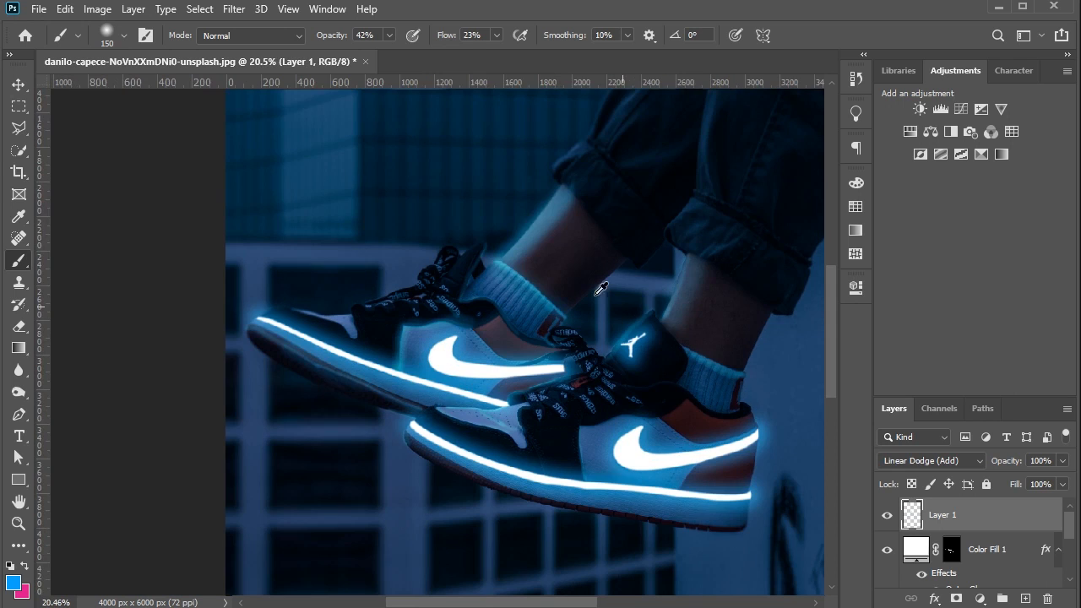
Reduce the brush to 15 px and paint a thin blue highlight along the rear shoe's stitched seam beside the brown panel
{"action": "scroll", "coordinate": [582, 253], "scroll_direction": "up", "scroll_amount": 4}
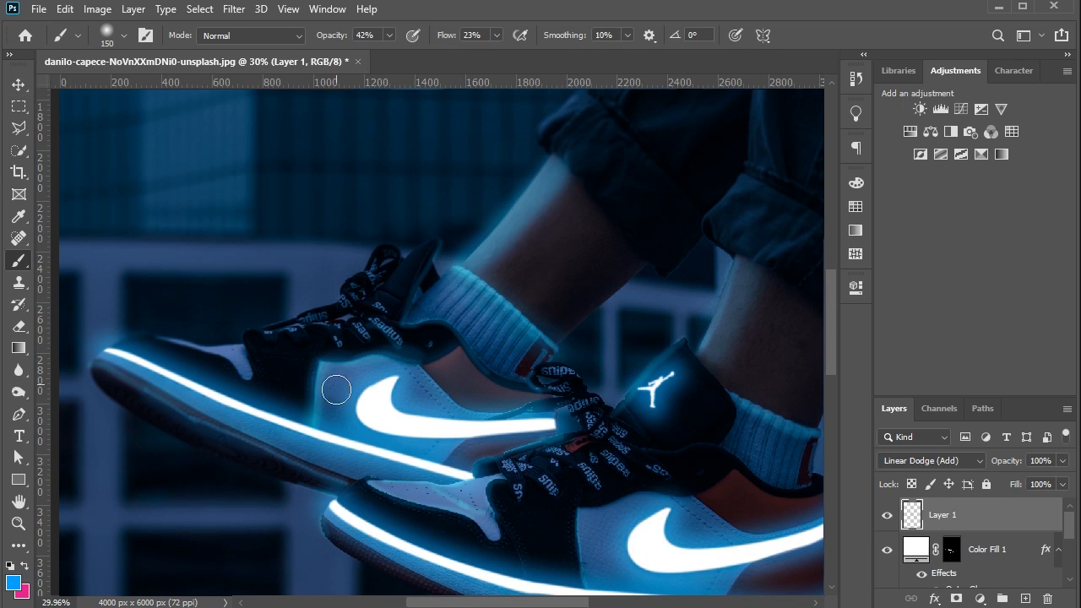
{"action": "scroll", "coordinate": [336, 387], "scroll_direction": "up", "scroll_amount": 6}
{"action": "scroll", "coordinate": [336, 378], "scroll_direction": "down", "scroll_amount": 8}
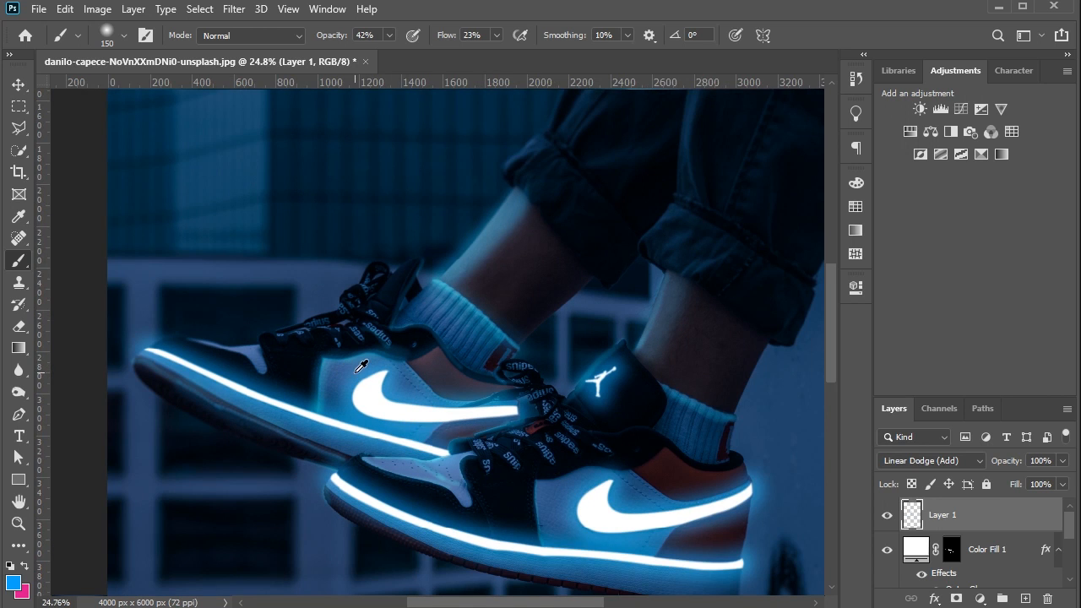
{"action": "scroll", "coordinate": [451, 424], "scroll_direction": "up", "scroll_amount": 13}
{"action": "key", "text": "bracketleft"}
{"action": "key", "text": "bracketleft"}
{"action": "key", "text": "bracketleft"}
{"action": "key", "text": "bracketleft"}
{"action": "key", "text": "bracketleft"}
{"action": "key", "text": "bracketleft"}
{"action": "key", "text": "bracketleft"}
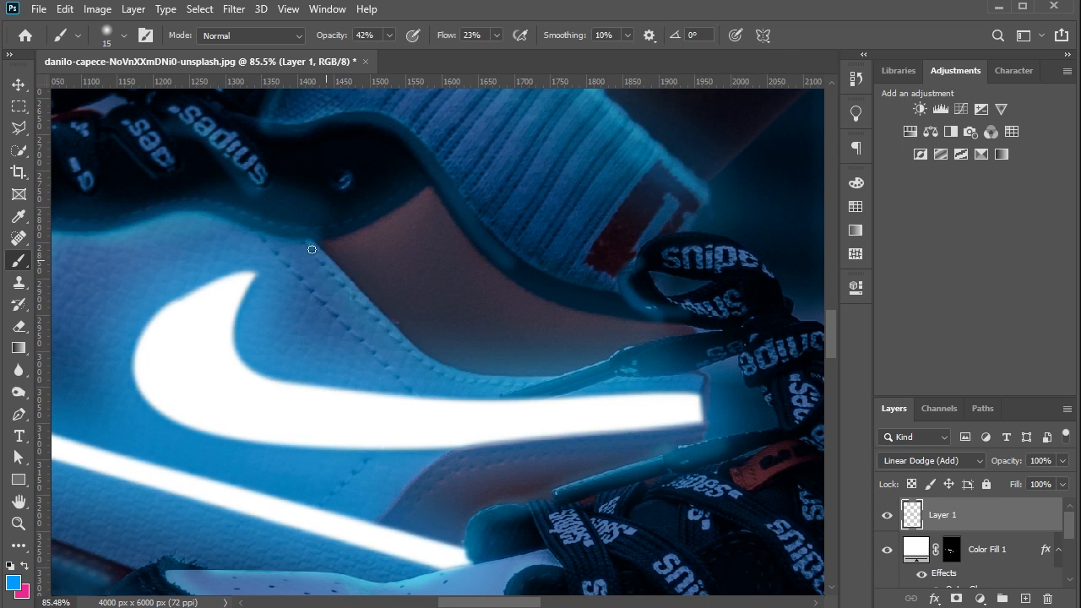
{"action": "mouse_move", "coordinate": [325, 262]}
{"action": "left_mouse_down"}
{"action": "mouse_move", "coordinate": [405, 342]}
{"action": "mouse_move", "coordinate": [480, 383]}
{"action": "mouse_move", "coordinate": [528, 384]}
{"action": "mouse_move", "coordinate": [582, 365]}
{"action": "left_mouse_up"}
{"action": "key", "text": "ctrl+z"}
{"action": "left_click_drag", "start_coordinate": [334, 268], "coordinate": [392, 333]}
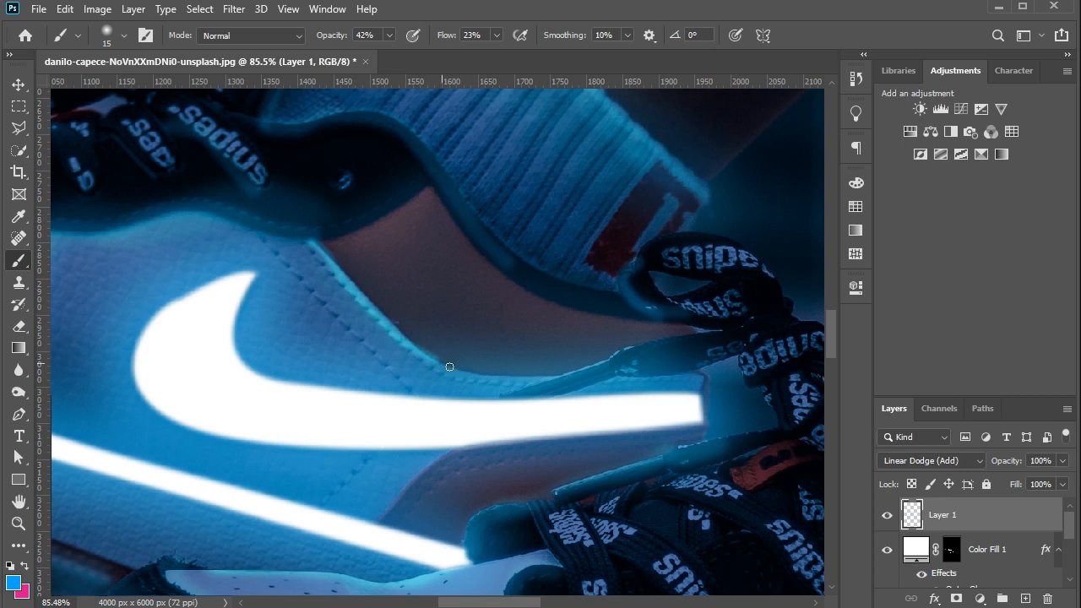
{"action": "left_click_drag", "start_coordinate": [449, 367], "coordinate": [544, 378]}
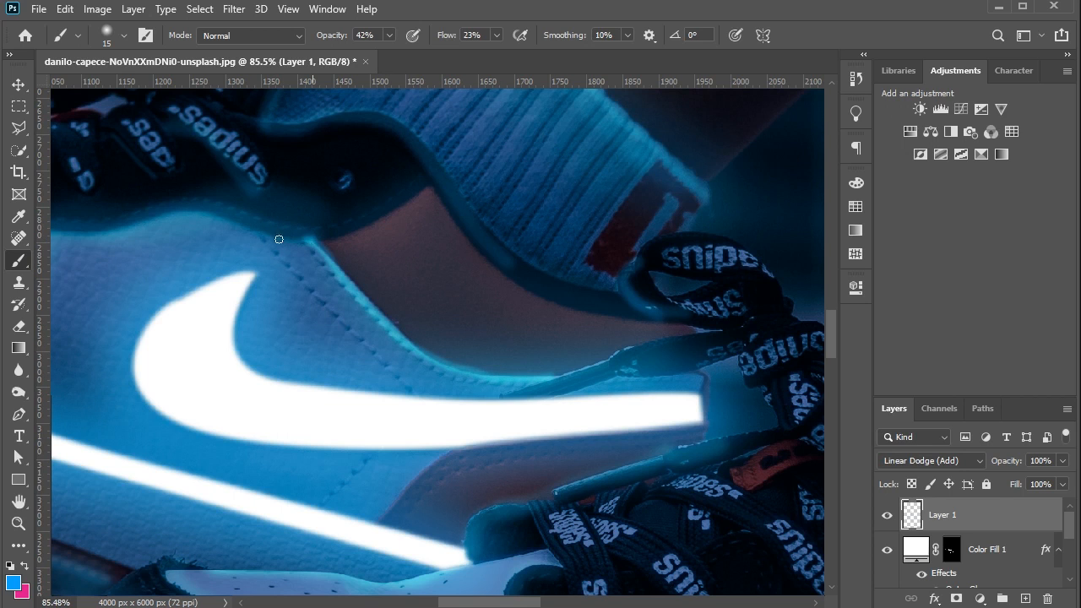
Continue the thin blue edge light along the top of the rear shoe's side panel and the brown panel's border with the collar
{"action": "mouse_move", "coordinate": [278, 239]}
{"action": "left_mouse_down"}
{"action": "mouse_move", "coordinate": [187, 209]}
{"action": "mouse_move", "coordinate": [114, 228]}
{"action": "left_mouse_up"}
{"action": "scroll", "coordinate": [79, 232], "scroll_direction": "left", "scroll_amount": 4}
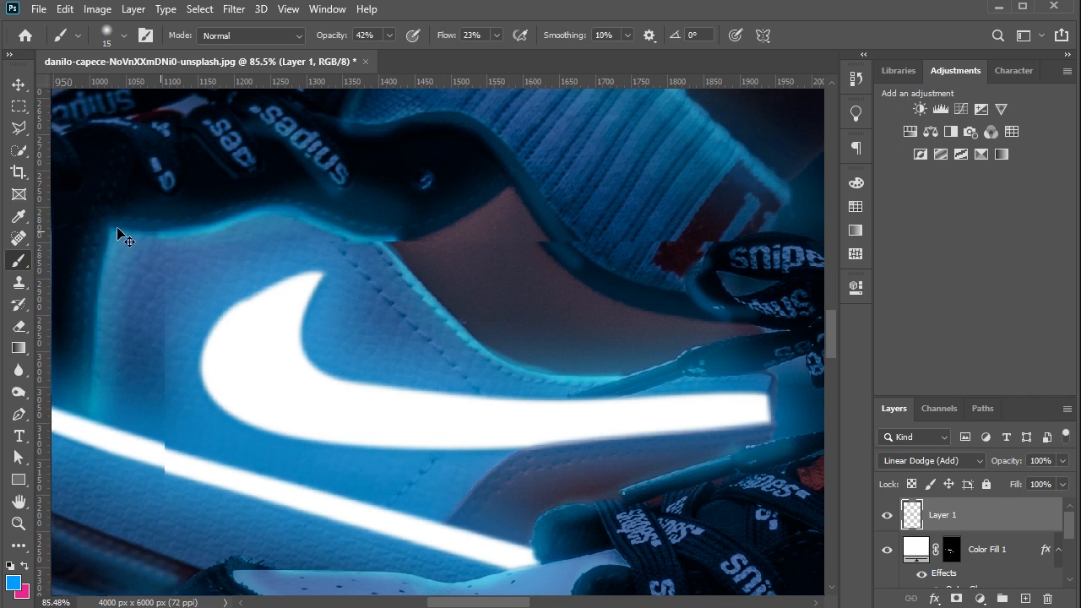
{"action": "left_click_drag", "start_coordinate": [237, 233], "coordinate": [190, 233]}
{"action": "scroll", "coordinate": [243, 220], "scroll_direction": "down", "scroll_amount": 4}
{"action": "scroll", "coordinate": [454, 220], "scroll_direction": "up", "scroll_amount": 4}
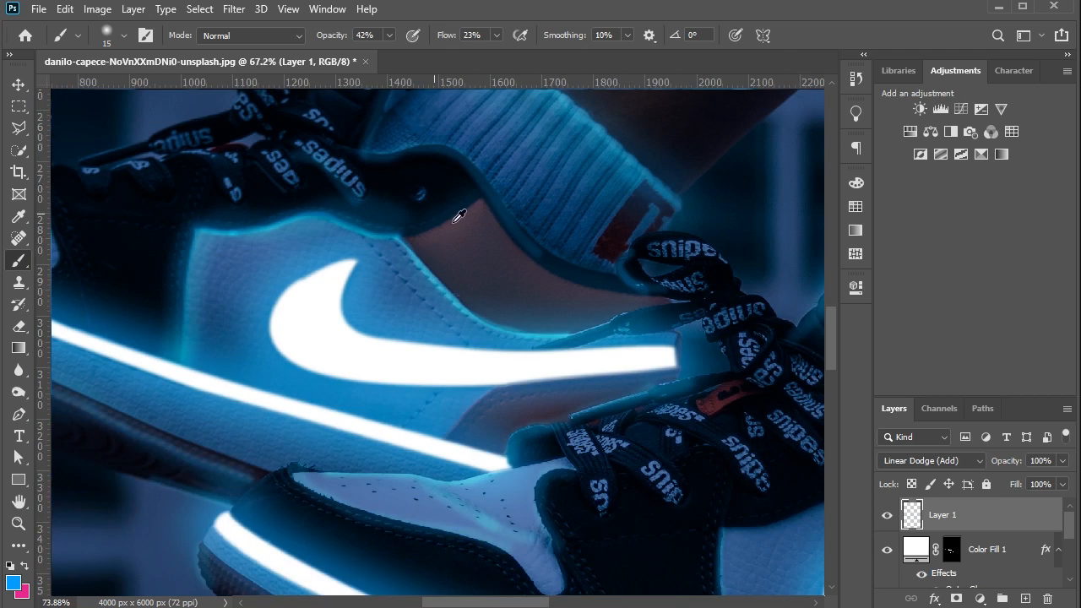
{"action": "mouse_move", "coordinate": [501, 183]}
{"action": "left_mouse_down"}
{"action": "mouse_move", "coordinate": [538, 232]}
{"action": "mouse_move", "coordinate": [644, 297]}
{"action": "mouse_move", "coordinate": [775, 324]}
{"action": "left_mouse_up"}
{"action": "scroll", "coordinate": [561, 284], "scroll_direction": "down", "scroll_amount": 5}
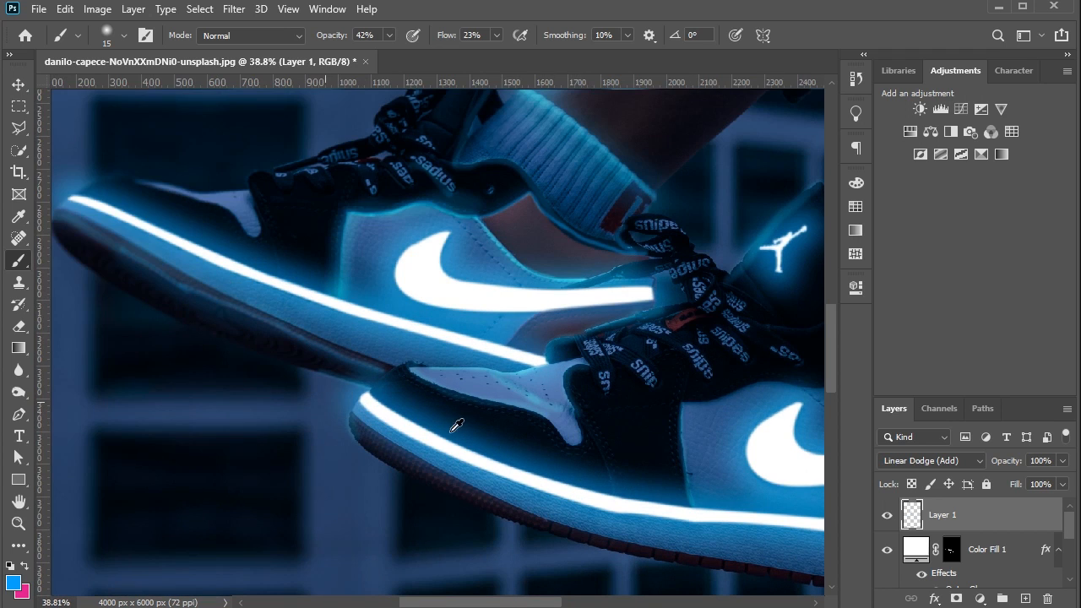
Outline the front shoe's tongue with thin blue edge light along its front, tip and back edges down to the collar
{"action": "scroll", "coordinate": [453, 431], "scroll_direction": "down", "scroll_amount": 4}
{"action": "scroll", "coordinate": [640, 308], "scroll_direction": "up", "scroll_amount": 7}
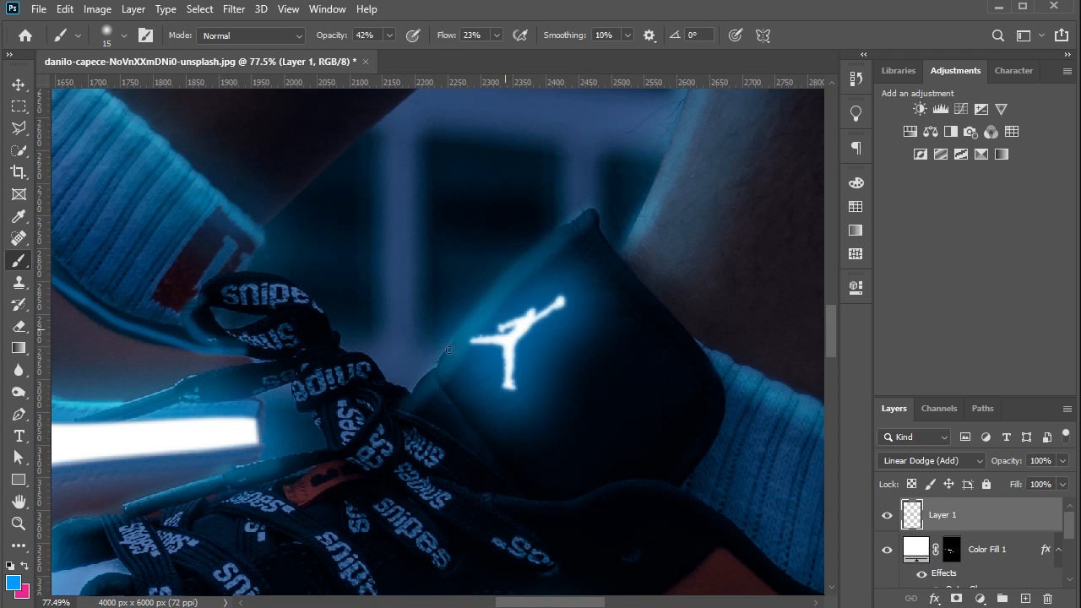
{"action": "mouse_move", "coordinate": [422, 387]}
{"action": "left_mouse_down"}
{"action": "mouse_move", "coordinate": [535, 248]}
{"action": "mouse_move", "coordinate": [588, 212]}
{"action": "mouse_move", "coordinate": [616, 251]}
{"action": "left_mouse_up"}
{"action": "left_click_drag", "start_coordinate": [653, 303], "coordinate": [702, 369]}
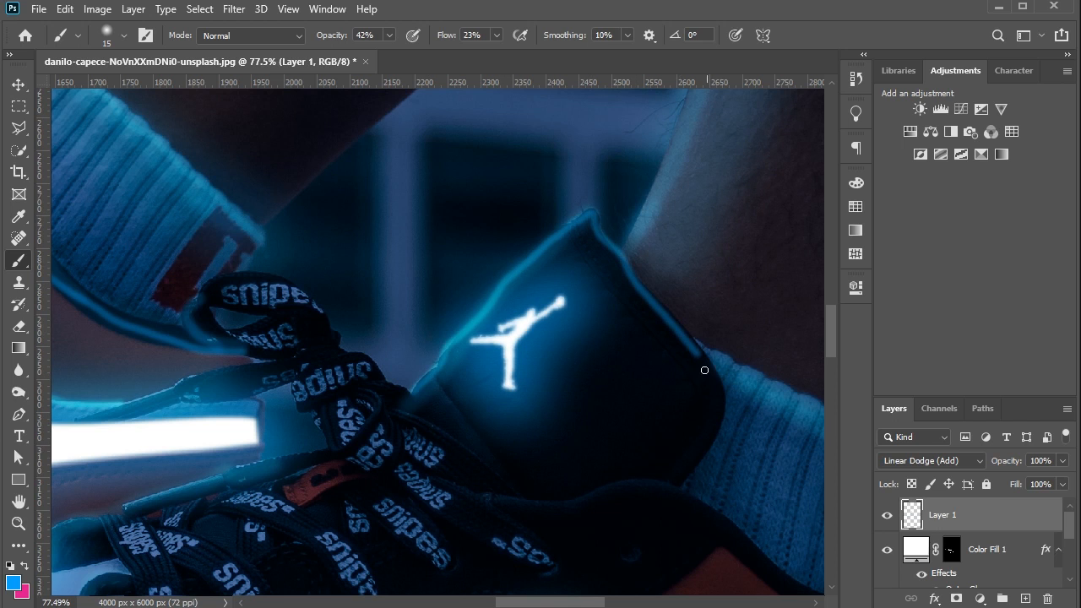
{"action": "scroll", "coordinate": [702, 324], "scroll_direction": "down", "scroll_amount": 5}
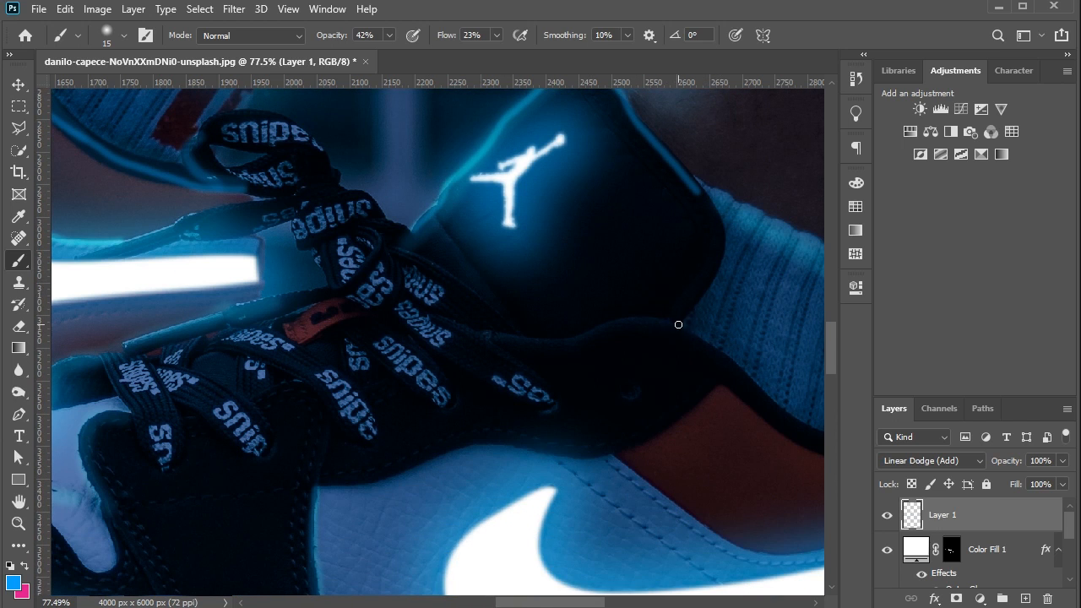
{"action": "mouse_move", "coordinate": [728, 284]}
{"action": "left_mouse_down"}
{"action": "mouse_move", "coordinate": [728, 220]}
{"action": "mouse_move", "coordinate": [702, 188]}
{"action": "left_mouse_up"}
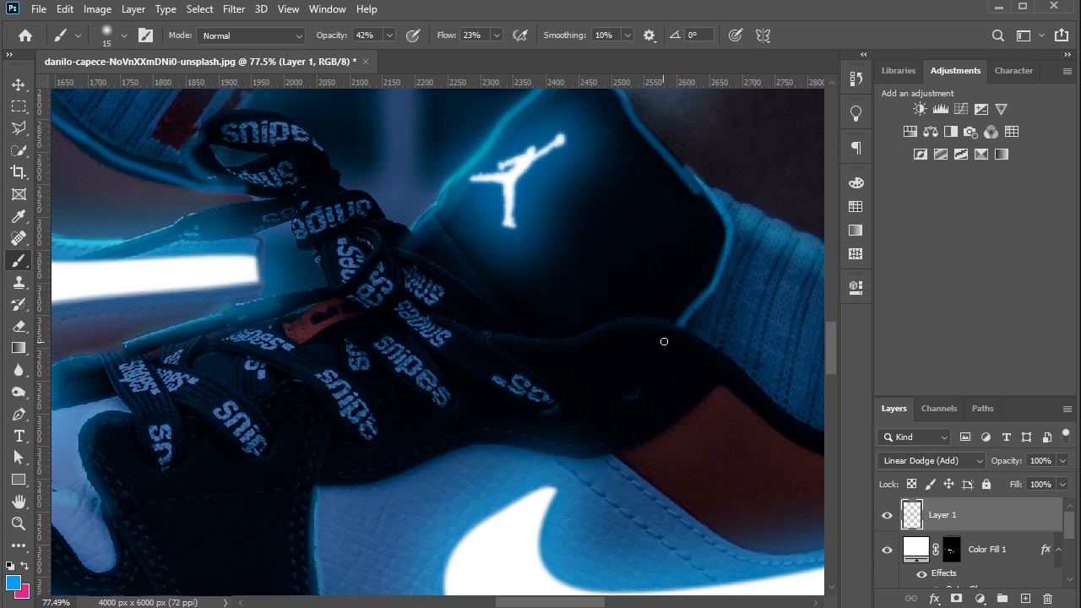
Paint thin blue edge light along the top of the front shoe's side panel and around its brown heel panel
{"action": "scroll", "coordinate": [667, 339], "scroll_direction": "down", "scroll_amount": 2}
{"action": "mouse_move", "coordinate": [363, 443]}
{"action": "left_mouse_down"}
{"action": "mouse_move", "coordinate": [472, 401]}
{"action": "mouse_move", "coordinate": [586, 417]}
{"action": "mouse_move", "coordinate": [618, 408]}
{"action": "mouse_move", "coordinate": [700, 361]}
{"action": "left_mouse_up"}
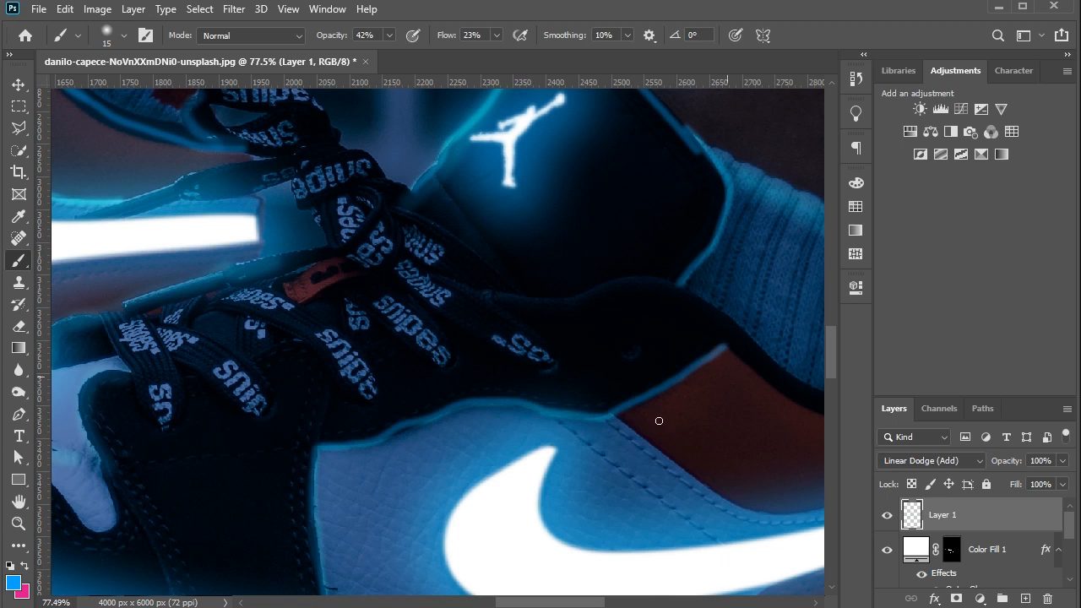
{"action": "scroll", "coordinate": [640, 434], "scroll_direction": "right", "scroll_amount": 4}
{"action": "scroll", "coordinate": [486, 424], "scroll_direction": "right", "scroll_amount": 2}
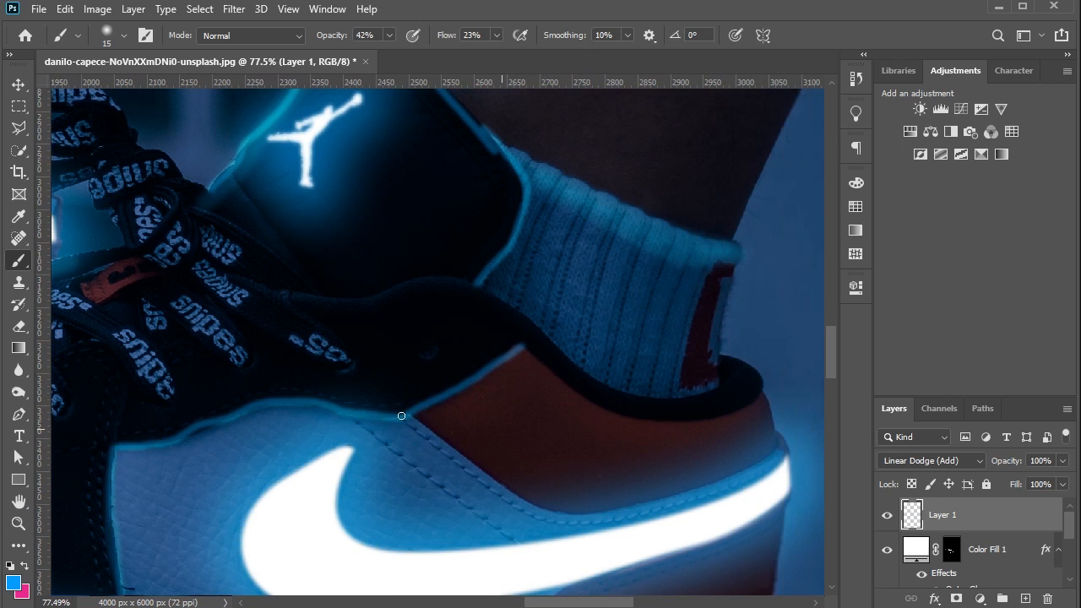
{"action": "mouse_move", "coordinate": [417, 421]}
{"action": "left_mouse_down"}
{"action": "mouse_move", "coordinate": [510, 489]}
{"action": "mouse_move", "coordinate": [611, 515]}
{"action": "mouse_move", "coordinate": [761, 466]}
{"action": "left_mouse_up"}
{"action": "scroll", "coordinate": [556, 497], "scroll_direction": "up", "scroll_amount": 2}
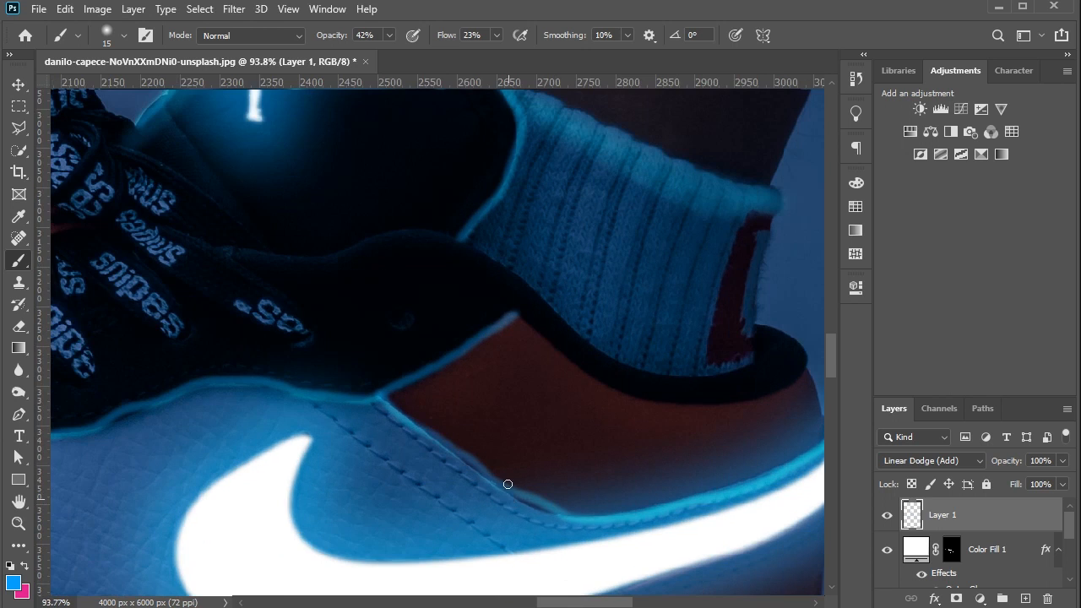
{"action": "mouse_move", "coordinate": [519, 315]}
{"action": "left_mouse_down"}
{"action": "mouse_move", "coordinate": [633, 398]}
{"action": "mouse_move", "coordinate": [747, 404]}
{"action": "mouse_move", "coordinate": [806, 374]}
{"action": "left_mouse_up"}
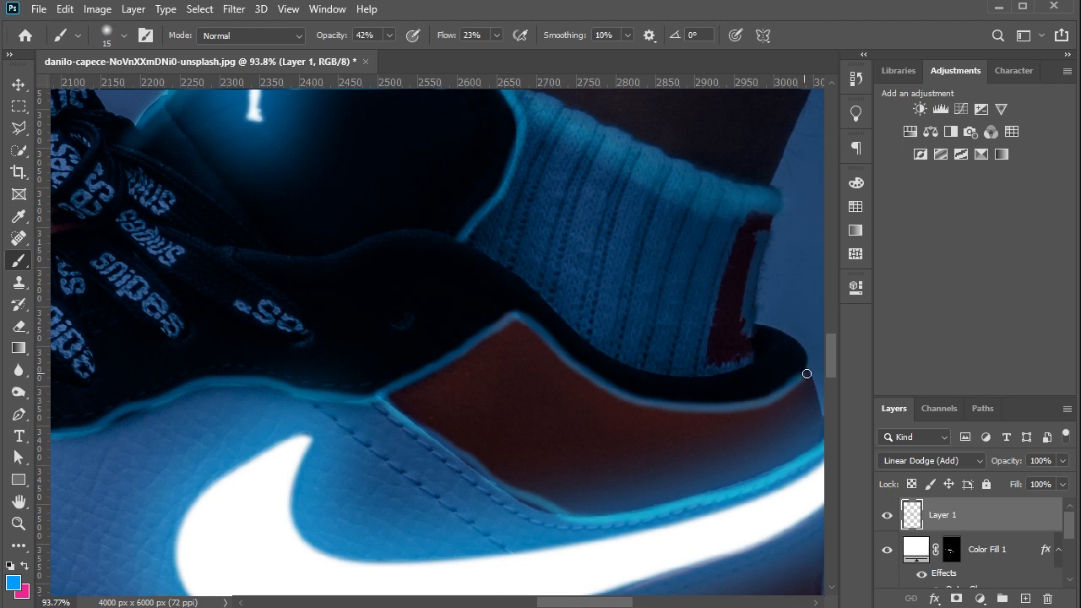
{"action": "scroll", "coordinate": [722, 377], "scroll_direction": "down", "scroll_amount": 10}
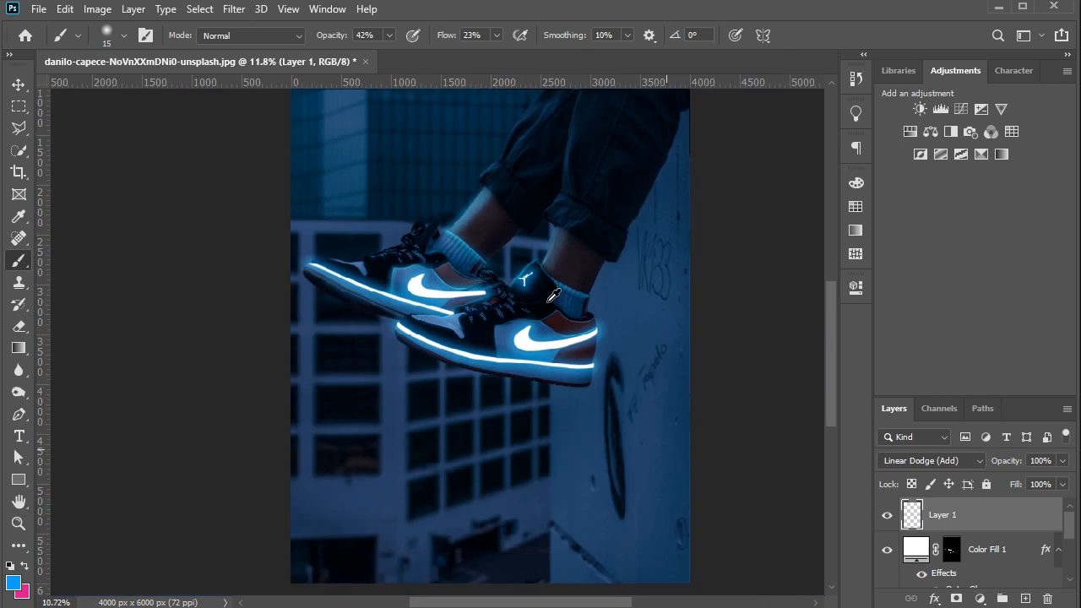
In Layer 1's blending options, split the This Layer Blend If sliders to 0/151 and 192/255, leaving Bevel & Emboss off
{"action": "scroll", "coordinate": [420, 218], "scroll_direction": "up", "scroll_amount": 2}
{"action": "key", "text": "v"}
{"action": "scroll", "coordinate": [541, 257], "scroll_direction": "up", "scroll_amount": 1}
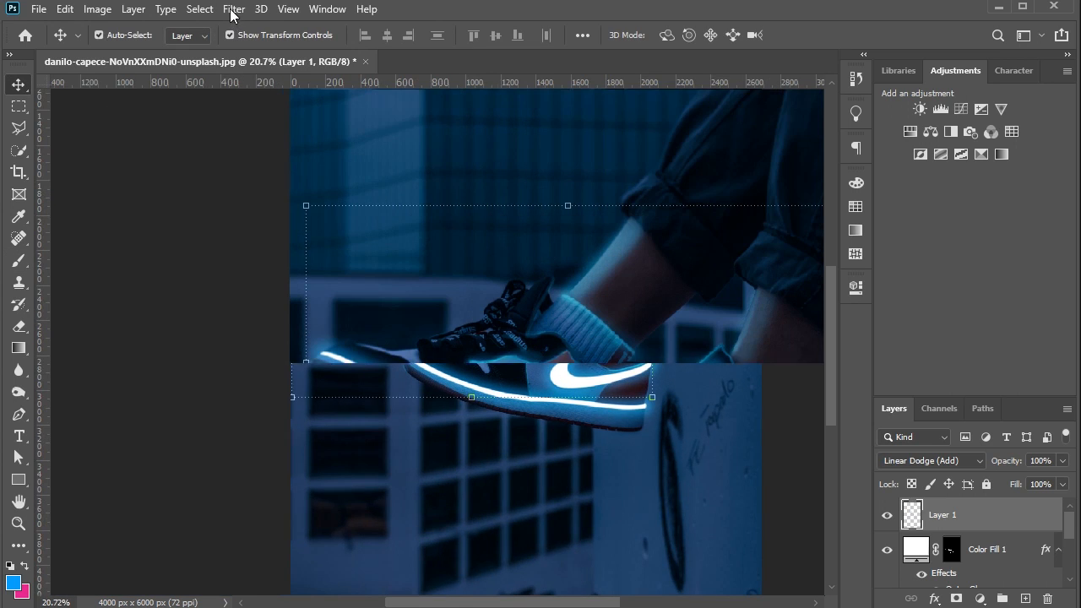
{"action": "left_click", "coordinate": [234, 10]}
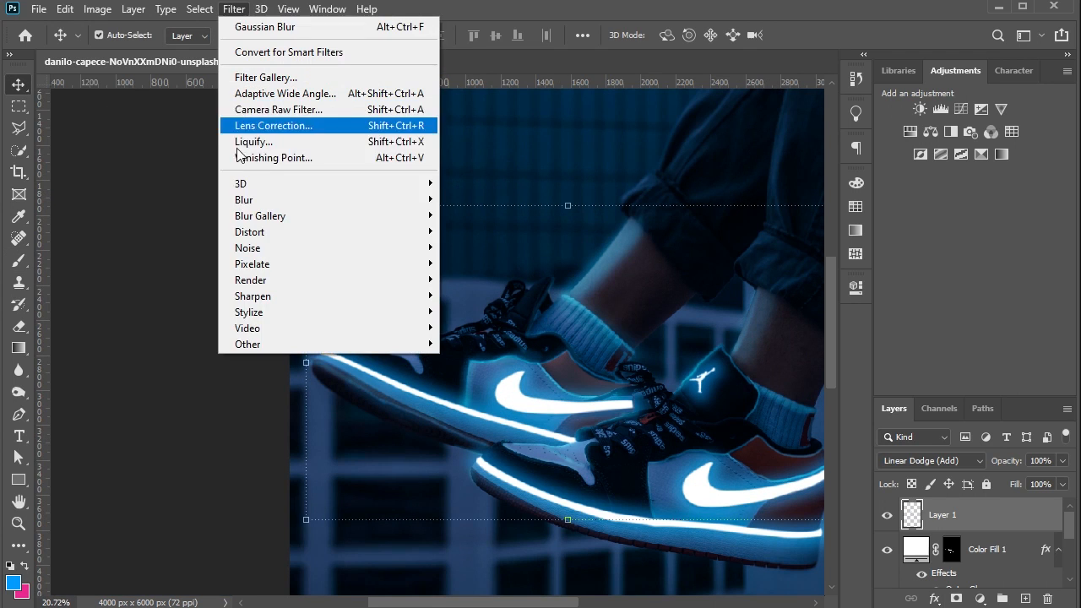
{"action": "left_click", "coordinate": [932, 597]}
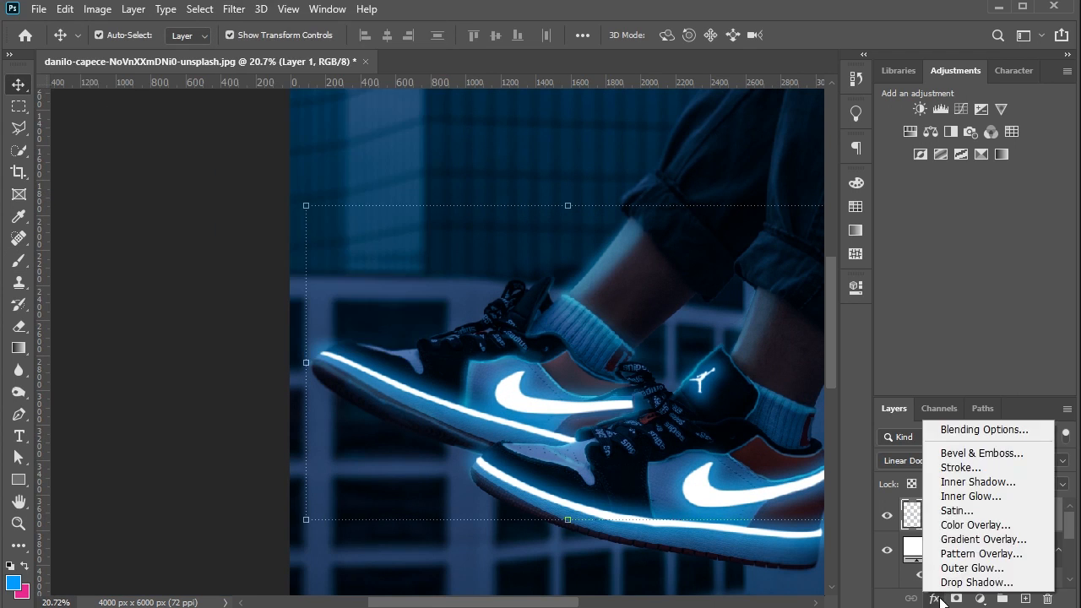
{"action": "left_click", "coordinate": [978, 456]}
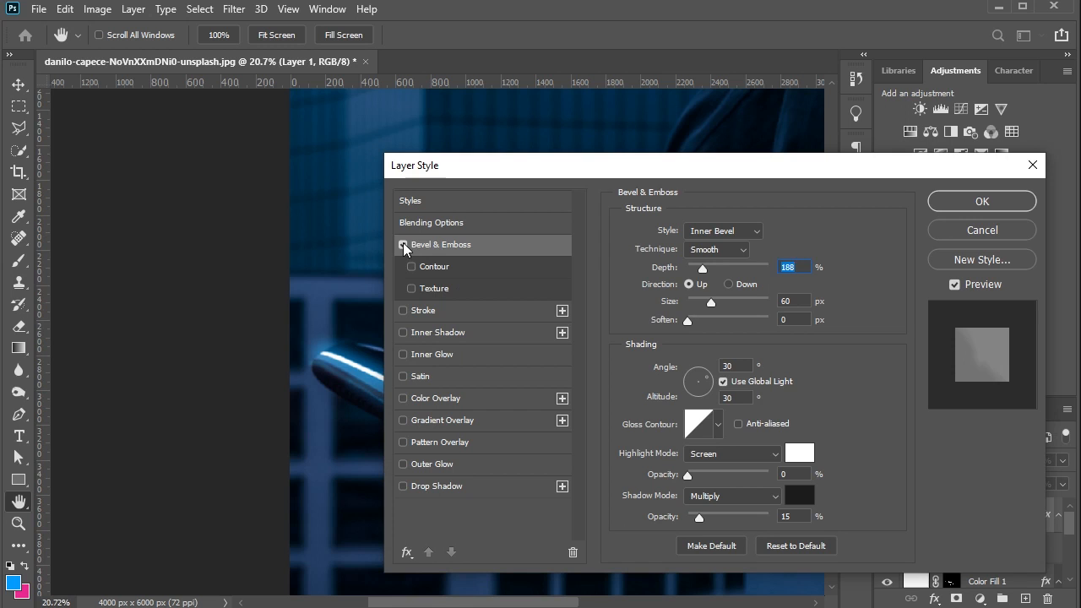
{"action": "left_click", "coordinate": [402, 243]}
{"action": "left_click", "coordinate": [425, 221]}
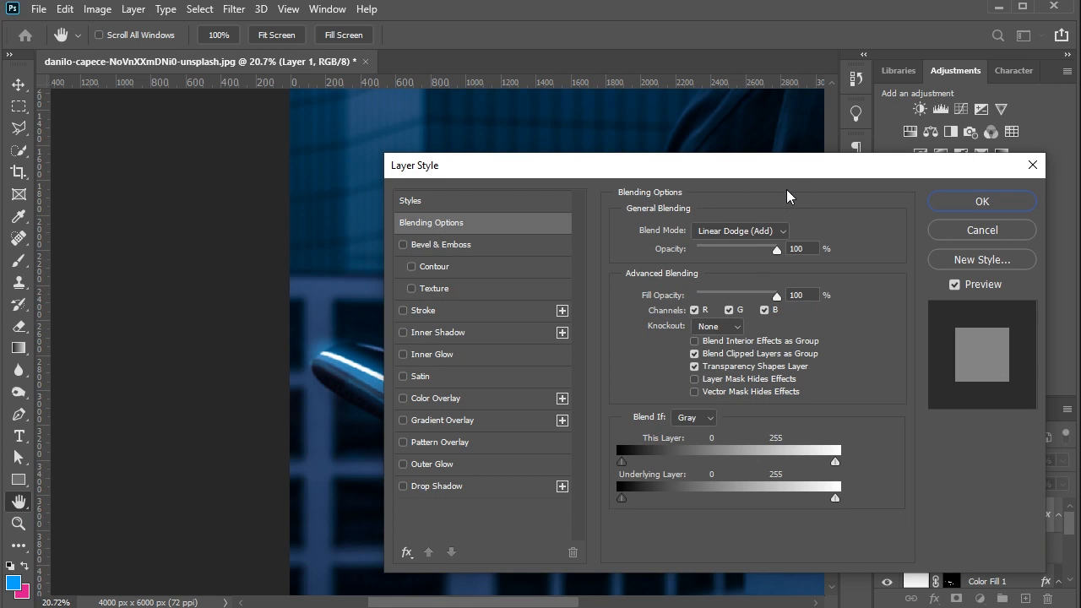
{"action": "left_click_drag", "start_coordinate": [745, 173], "coordinate": [204, 23]}
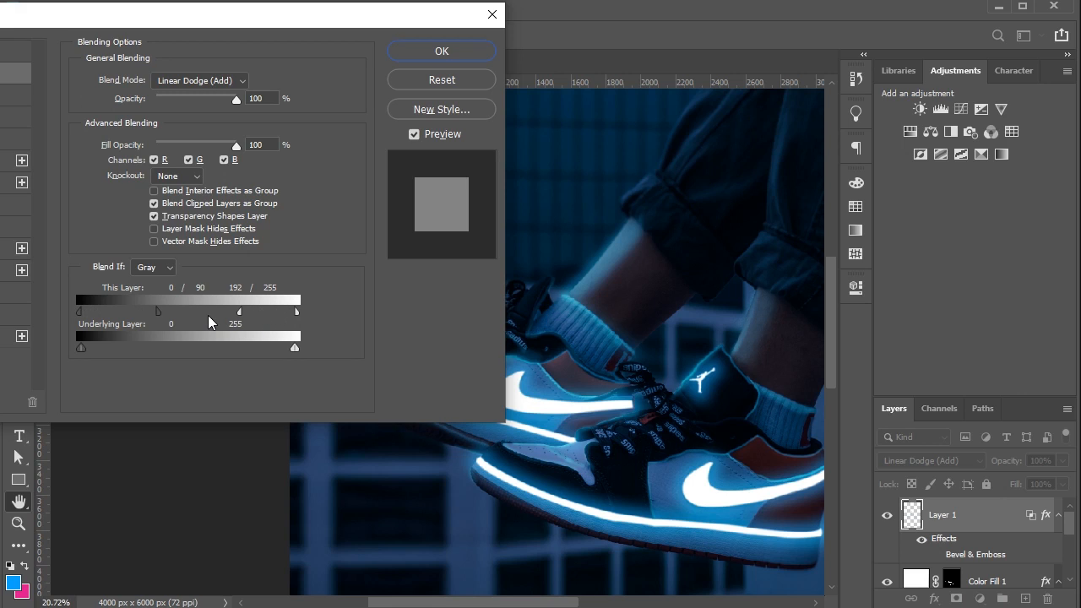
{"action": "left_click_drag", "start_coordinate": [210, 321], "coordinate": [209, 313]}
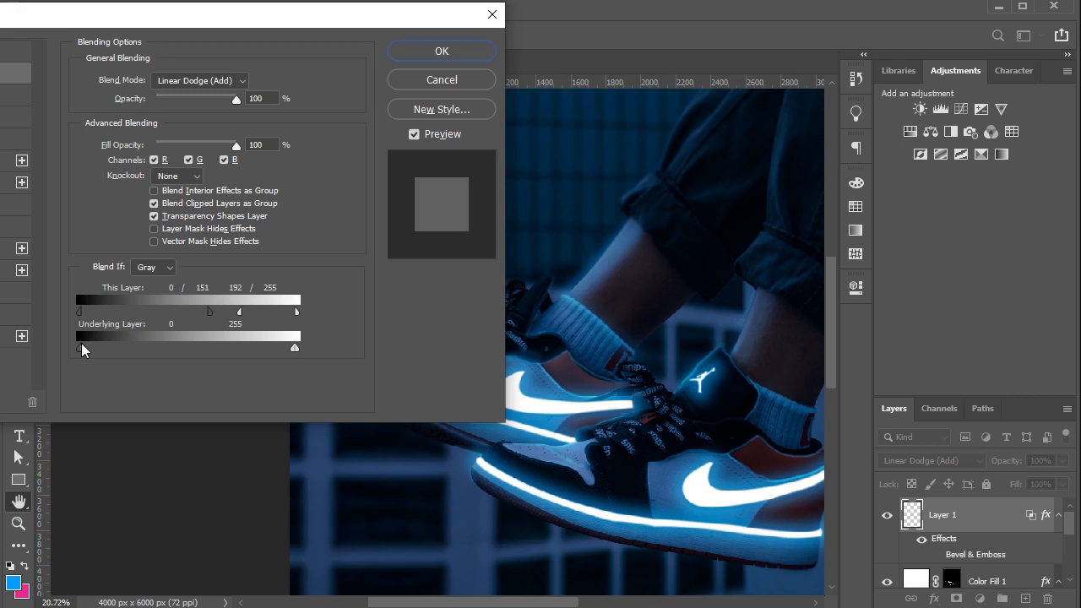
{"action": "left_click_drag", "start_coordinate": [82, 344], "coordinate": [60, 347]}
{"action": "left_click", "coordinate": [439, 53]}
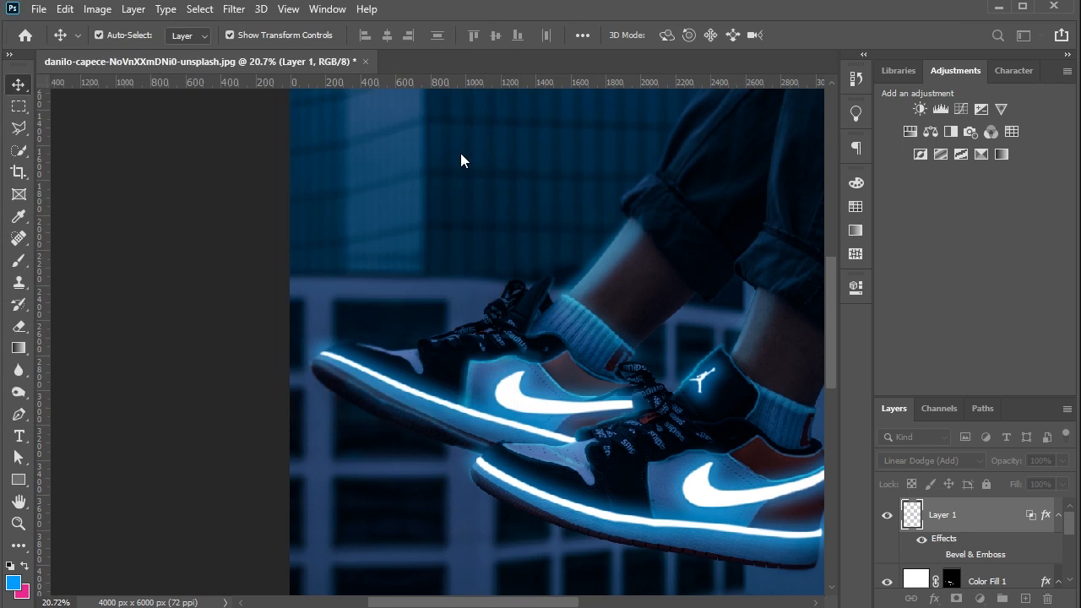
Deselect Layer 1 and add a new empty layer at the top of the layer stack
{"action": "key", "text": "ctrl+0"}
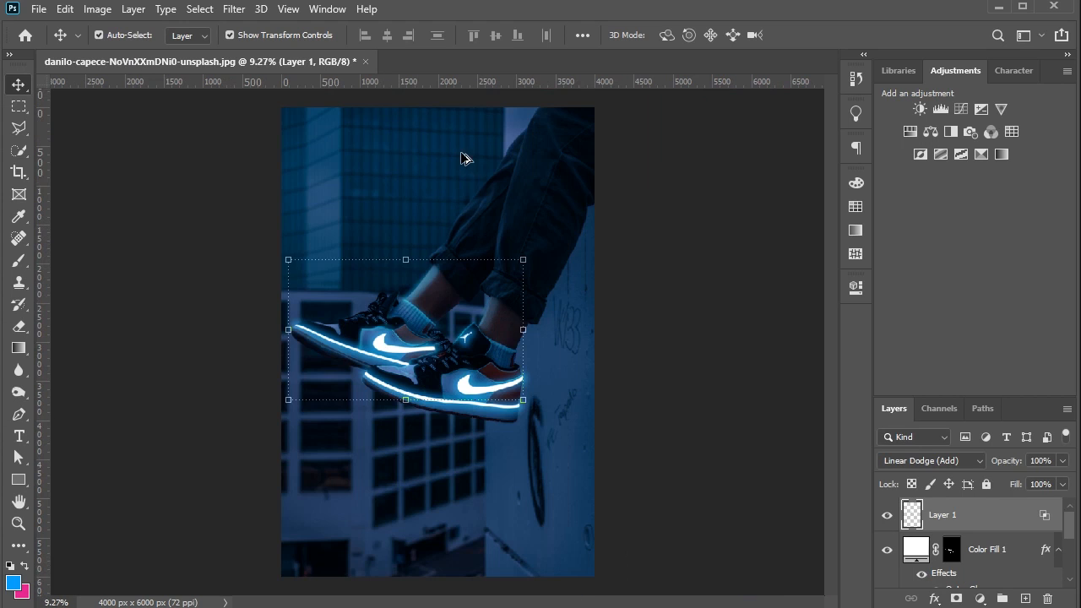
{"action": "left_click", "coordinate": [673, 419]}
{"action": "scroll", "coordinate": [495, 340], "scroll_direction": "up", "scroll_amount": 2}
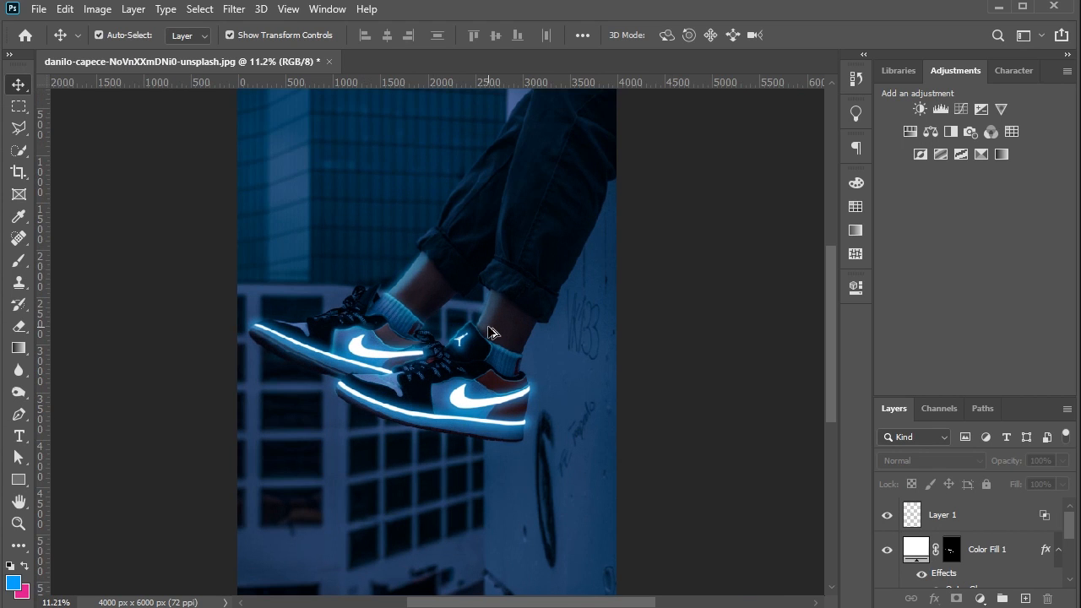
{"action": "left_click", "coordinate": [1026, 600]}
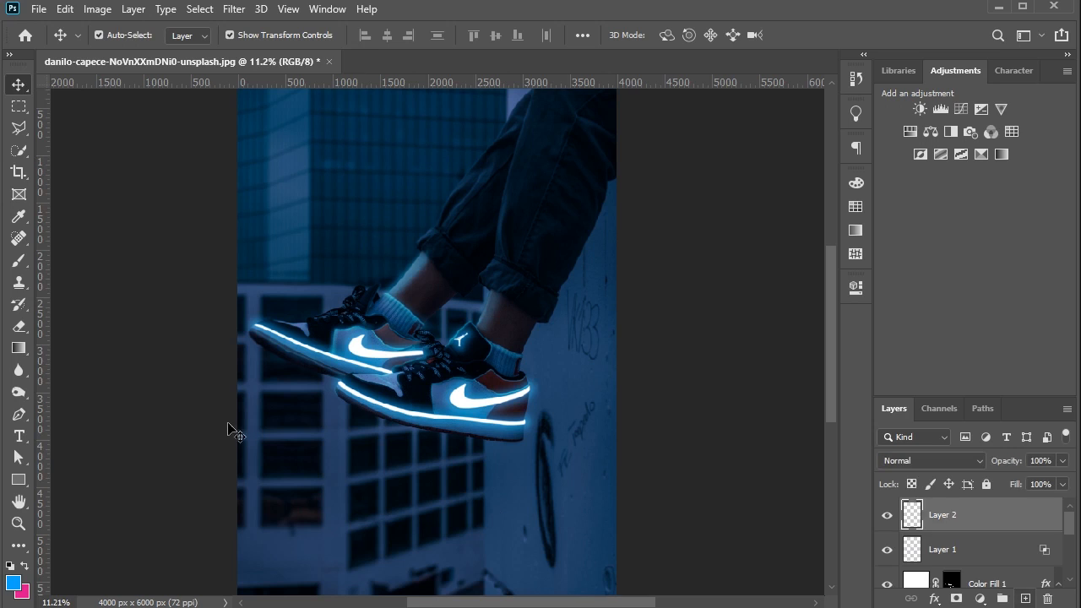
Enlarge the soft brush to 1900 px, test one blue dab below the front shoe and undo it
{"action": "left_click", "coordinate": [18, 260]}
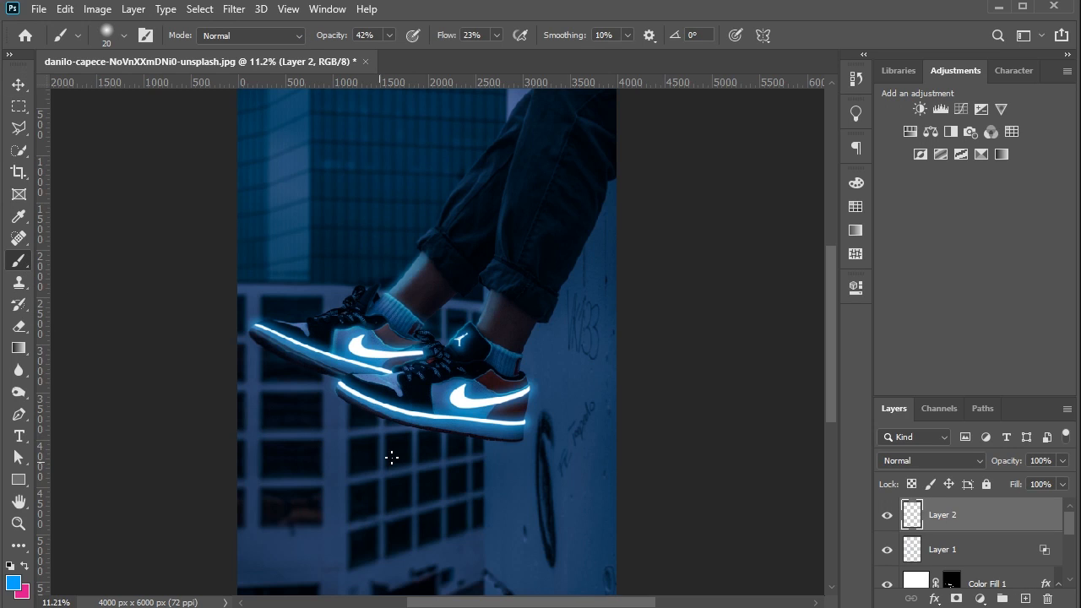
{"action": "key", "text": "bracketright"}
{"action": "key", "text": "bracketright"}
{"action": "key", "text": "bracketright"}
{"action": "key", "text": "bracketright"}
{"action": "key", "text": "bracketright"}
{"action": "key", "text": "bracketright"}
{"action": "key", "text": "bracketright"}
{"action": "key", "text": "bracketright"}
{"action": "key", "text": "bracketright"}
{"action": "key", "text": "bracketright"}
{"action": "key", "text": "bracketright"}
{"action": "key", "text": "bracketright"}
{"action": "key", "text": "bracketright"}
{"action": "key", "text": "bracketright"}
{"action": "key", "text": "bracketright"}
{"action": "key", "text": "bracketright"}
{"action": "key", "text": "bracketright"}
{"action": "key", "text": "bracketright"}
{"action": "key", "text": "bracketright"}
{"action": "key", "text": "bracketleft"}
{"action": "key", "text": "bracketleft"}
{"action": "left_click", "coordinate": [434, 432]}
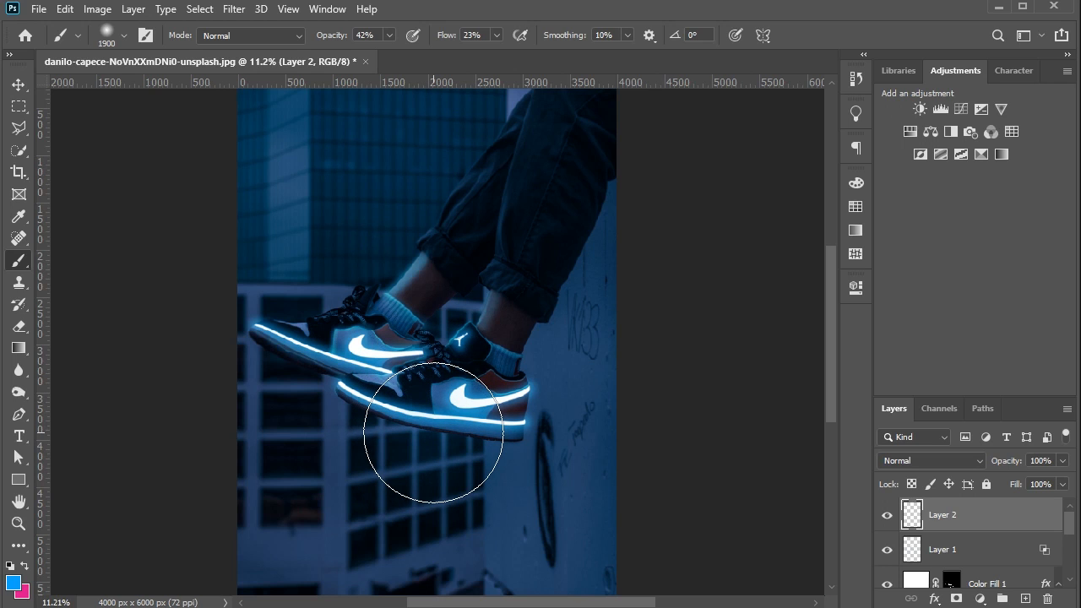
{"action": "key", "text": "ctrl+z"}
Set the brush flow and opacity to 100% and paint one large soft blue dab below the front shoe
{"action": "left_click_drag", "start_coordinate": [444, 42], "coordinate": [681, 44]}
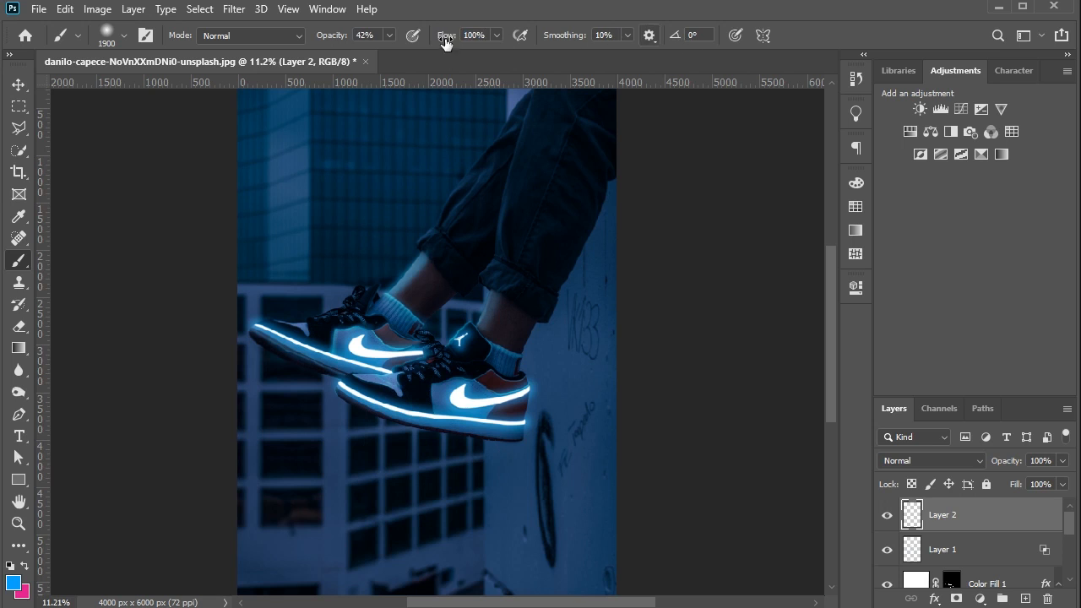
{"action": "left_click_drag", "start_coordinate": [336, 38], "coordinate": [539, 69]}
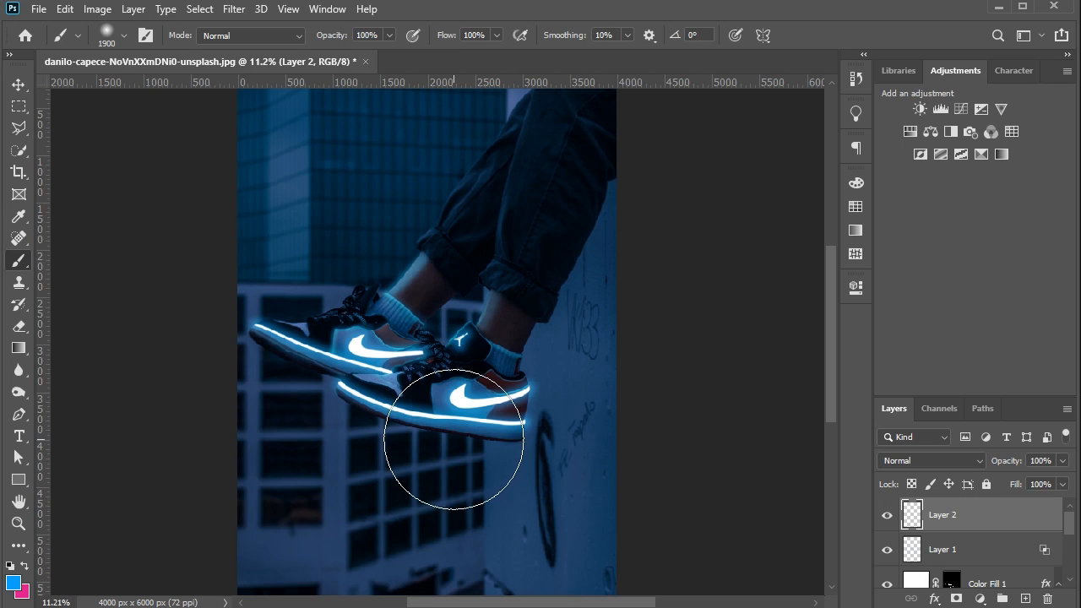
{"action": "left_click", "coordinate": [441, 445]}
Squeeze the blue glow to 36.43% width at full height and place it on the wall behind the front shoe's heel
{"action": "left_click", "coordinate": [23, 88]}
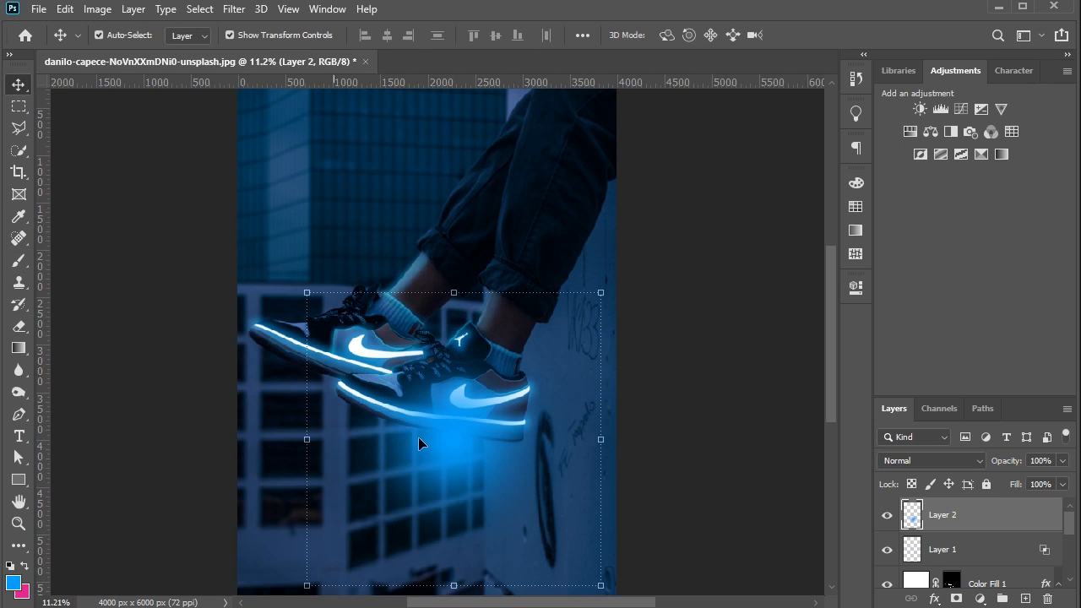
{"action": "left_click_drag", "start_coordinate": [310, 440], "coordinate": [493, 446]}
{"action": "left_click_drag", "start_coordinate": [559, 434], "coordinate": [591, 415]}
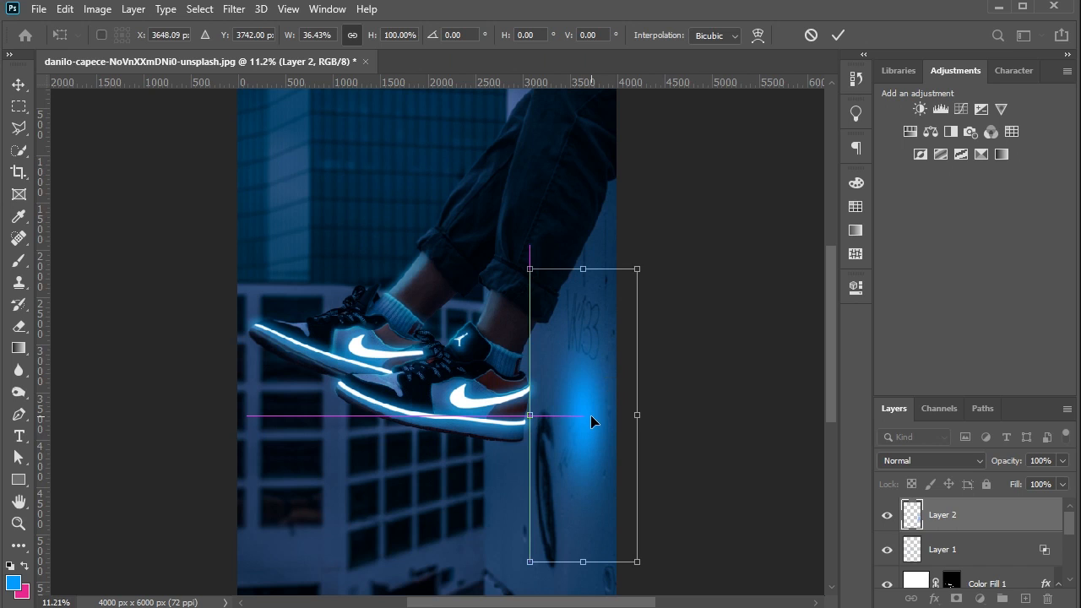
{"action": "key", "text": "Return"}
Set Layer 2's blend mode to Lighter Color and open its blending options
{"action": "left_click", "coordinate": [949, 460]}
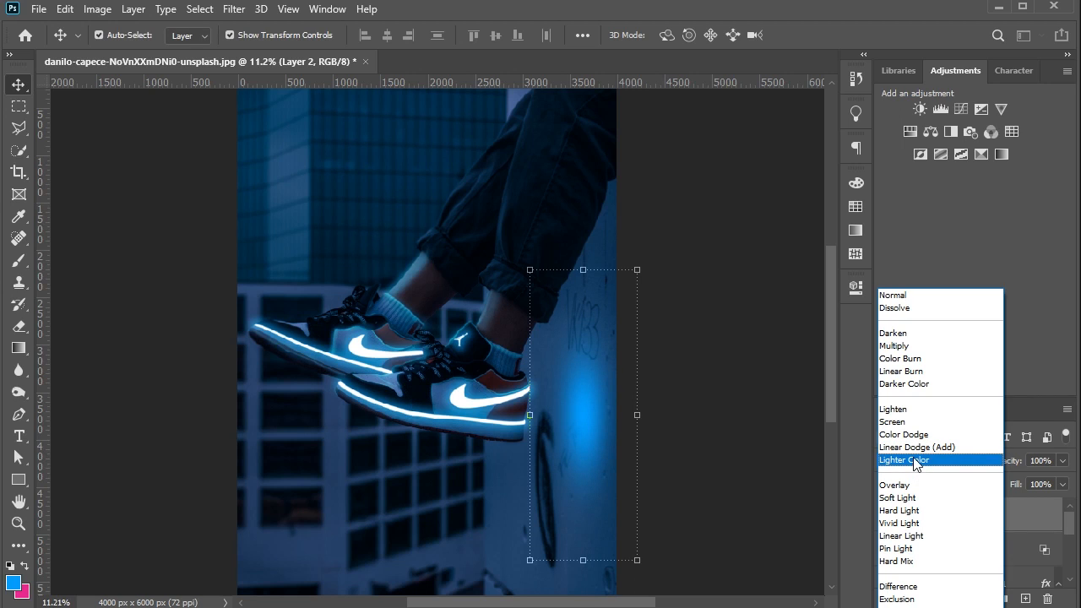
{"action": "left_click", "coordinate": [916, 462]}
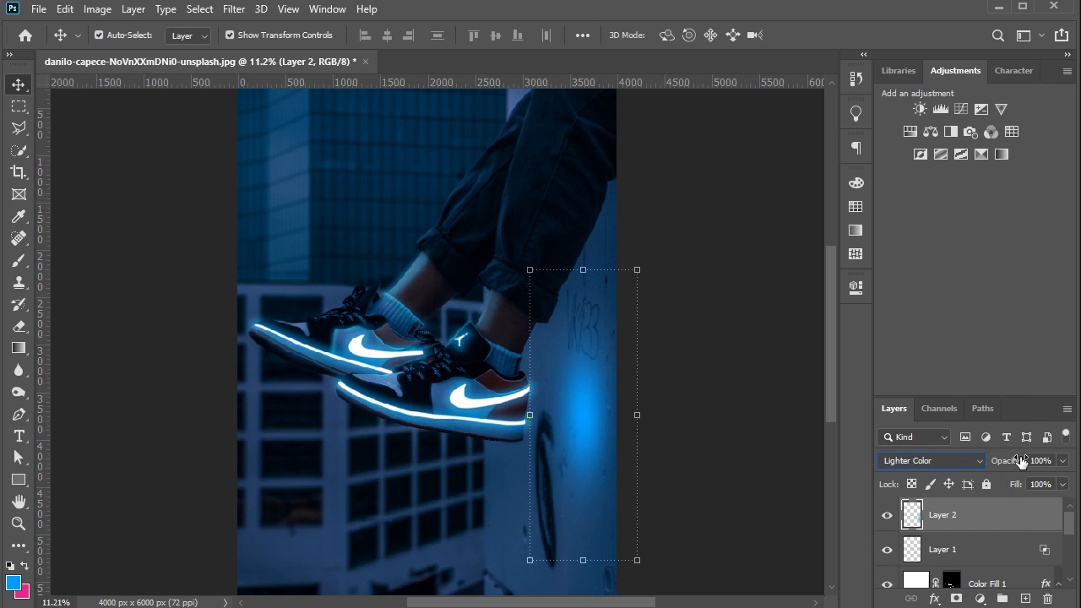
{"action": "left_click", "coordinate": [935, 598]}
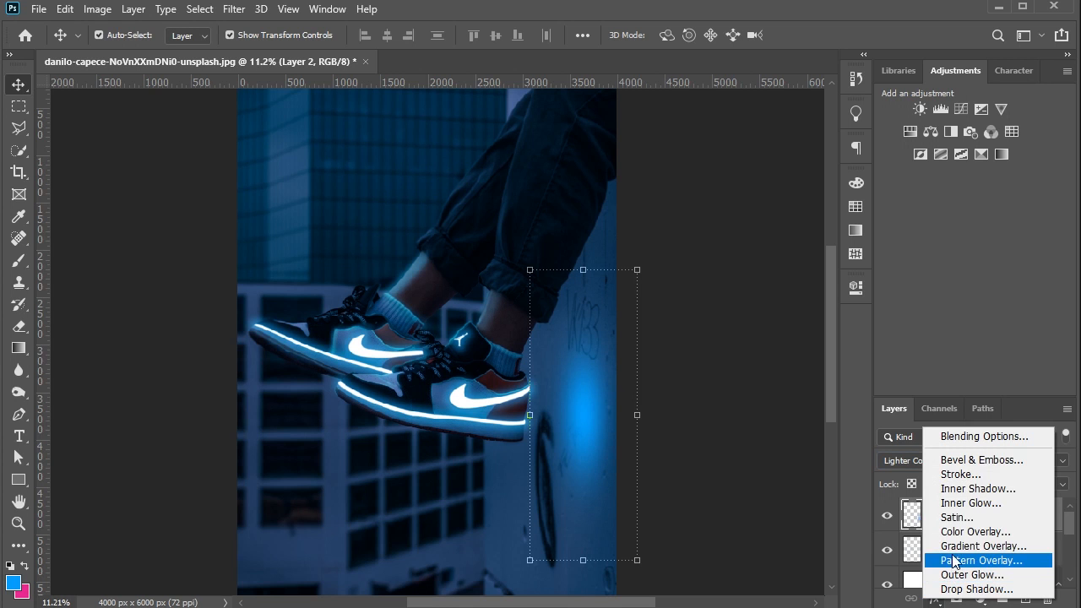
{"action": "left_click", "coordinate": [972, 442]}
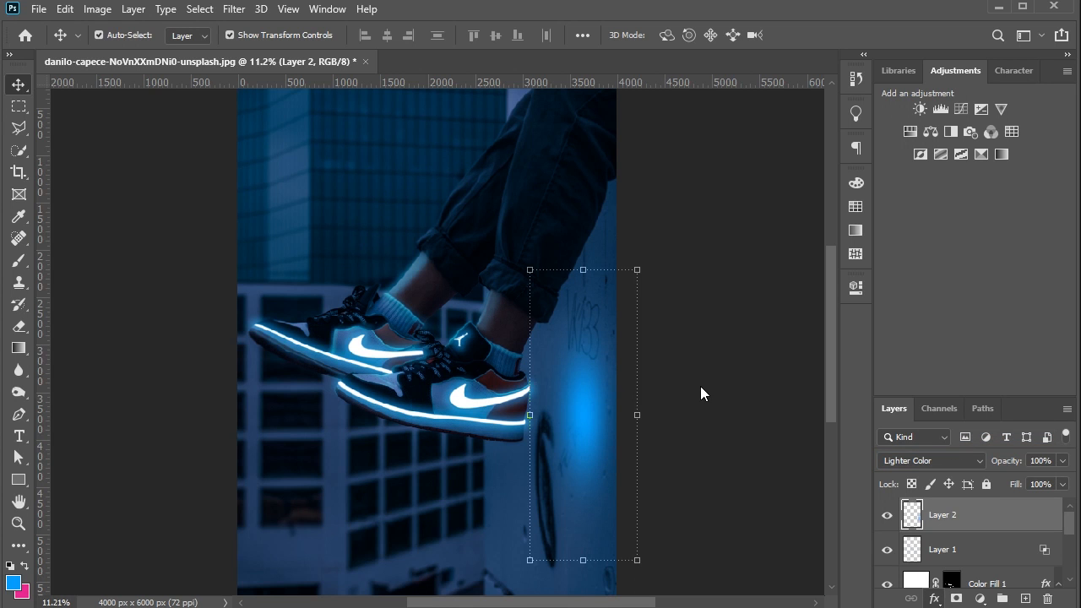